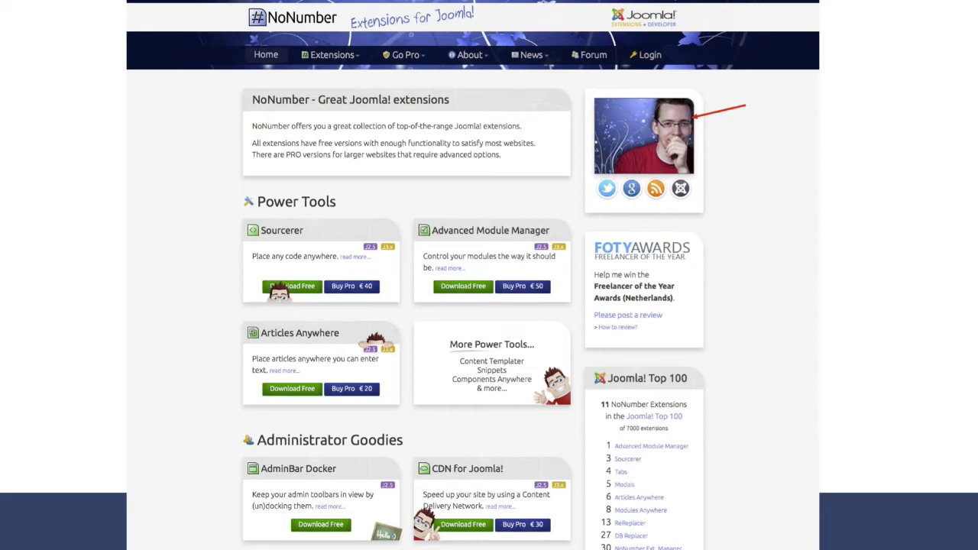
{"action": "scroll", "coordinate": [473, 275], "scroll_direction": "down", "scroll_amount": 8}
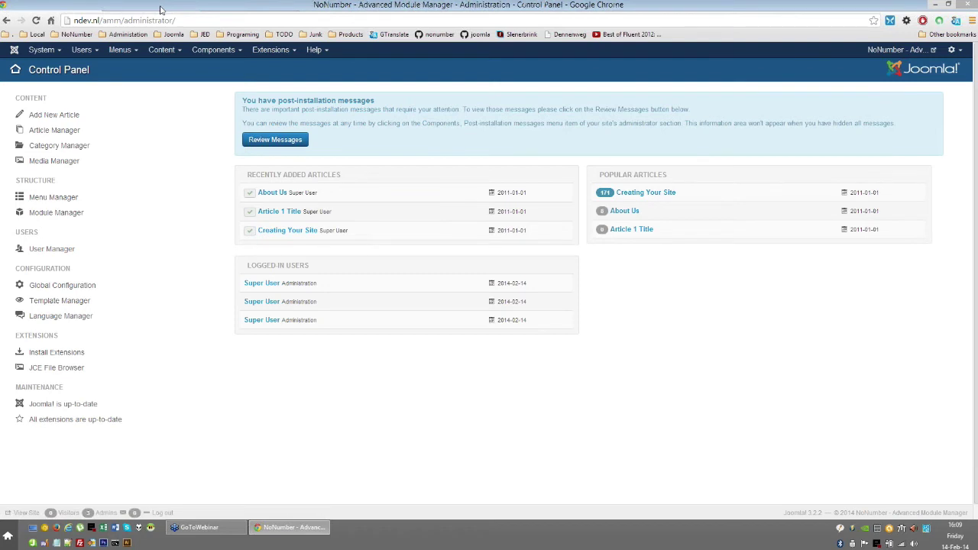
- View the site's front-end home page and open the Module Manager in the administration area
{"action": "left_click", "coordinate": [161, 9]}
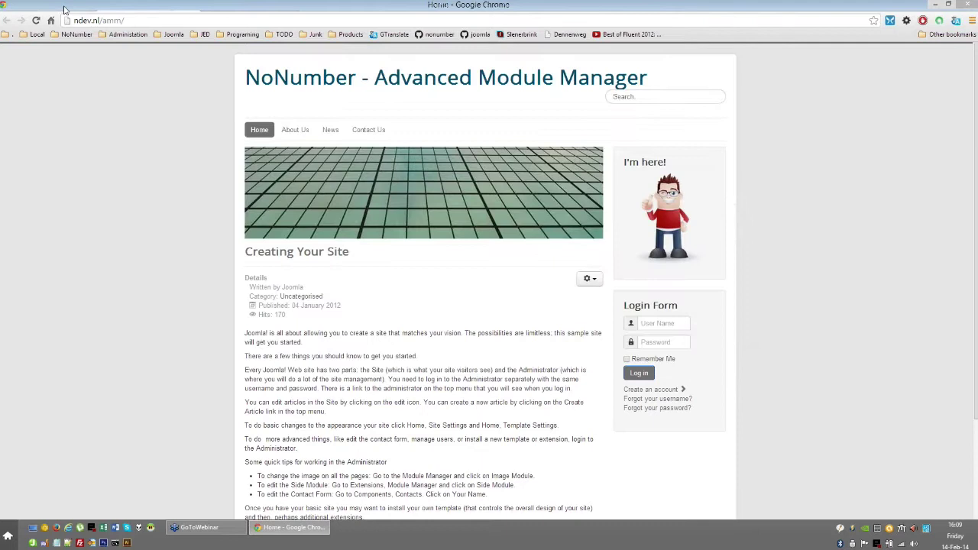
{"action": "left_click", "coordinate": [161, 10]}
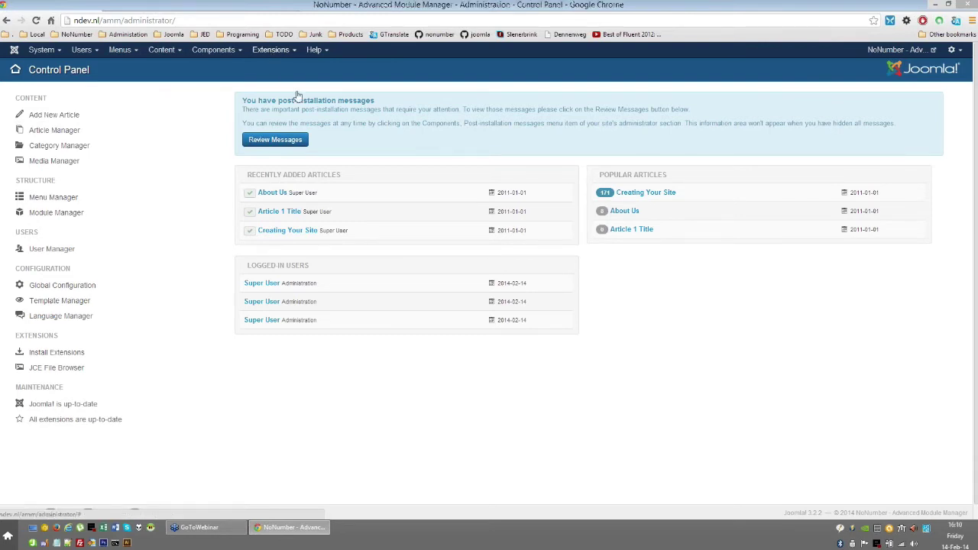
{"action": "left_click", "coordinate": [271, 49]}
{"action": "left_click", "coordinate": [280, 137]}
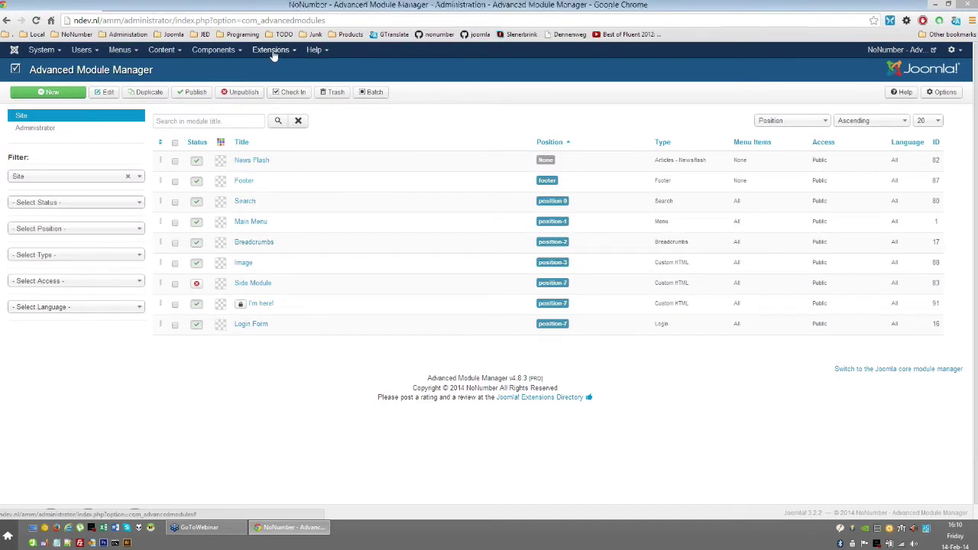
{"action": "left_click", "coordinate": [213, 49]}
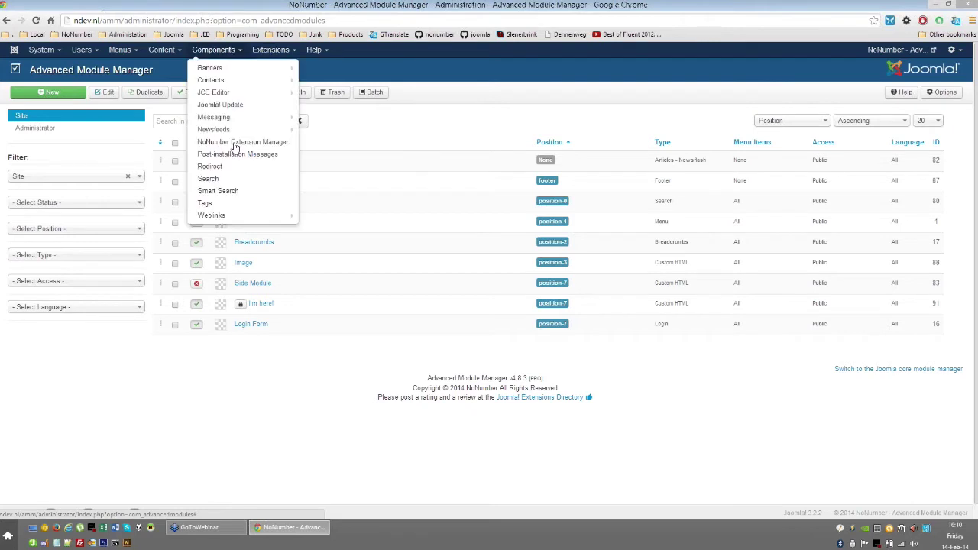
{"action": "left_click", "coordinate": [272, 50]}
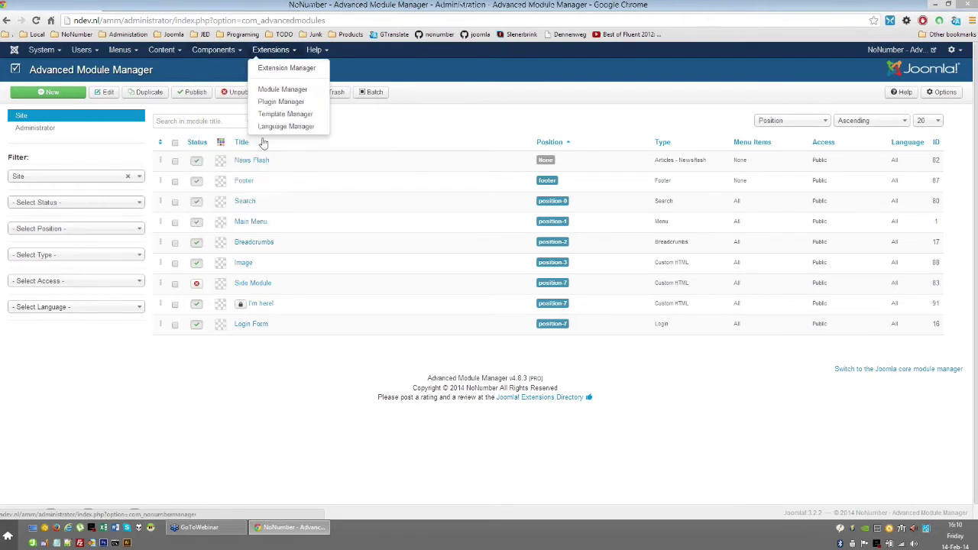
{"action": "left_click", "coordinate": [213, 50]}
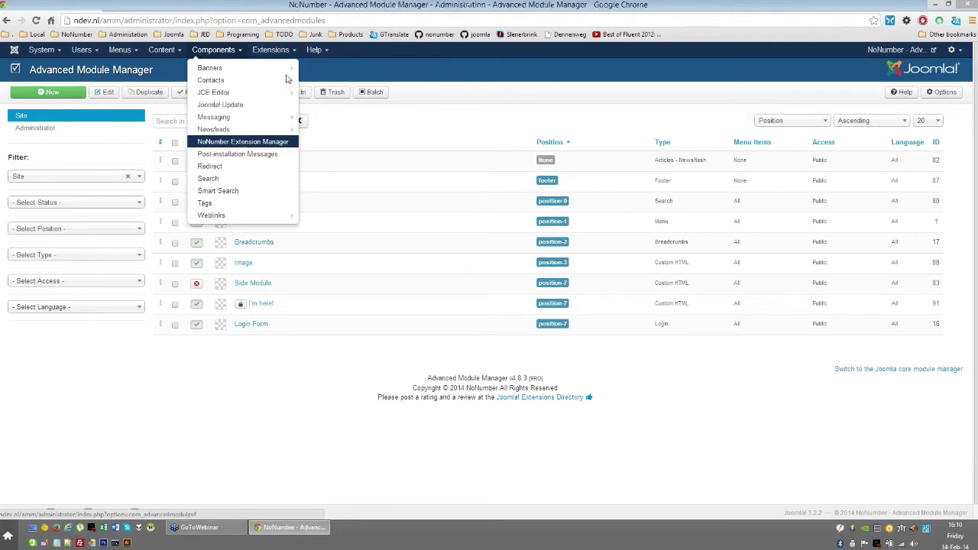
{"action": "left_click", "coordinate": [270, 50]}
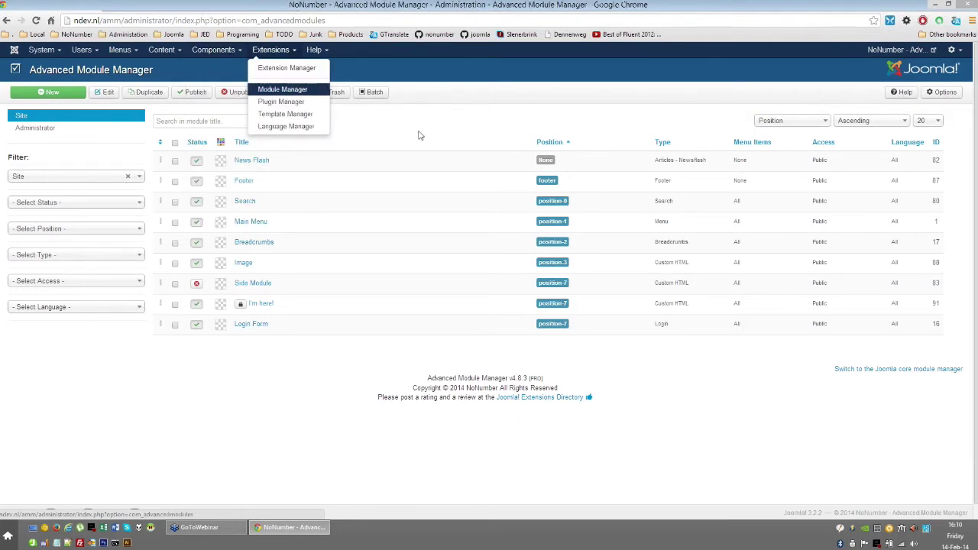
{"action": "left_click", "coordinate": [377, 147]}
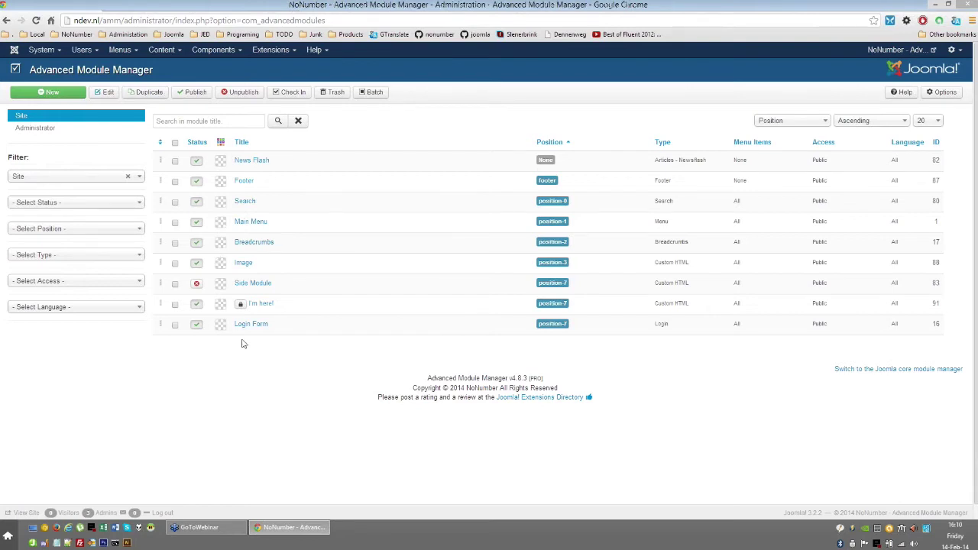
- Open the "I'm here!" module for editing, check it on the front end, and show its Module Assignment settings
{"action": "left_click", "coordinate": [266, 305]}
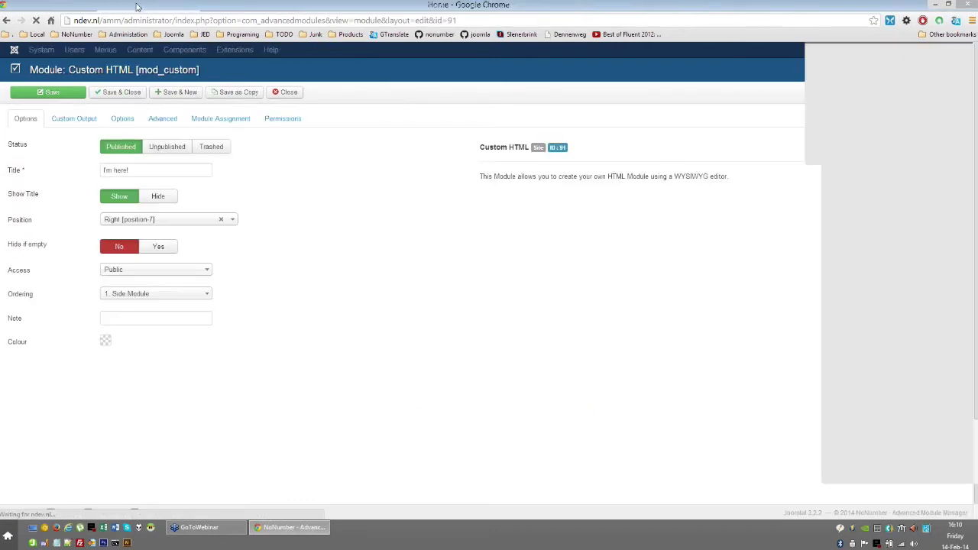
{"action": "left_click", "coordinate": [138, 6]}
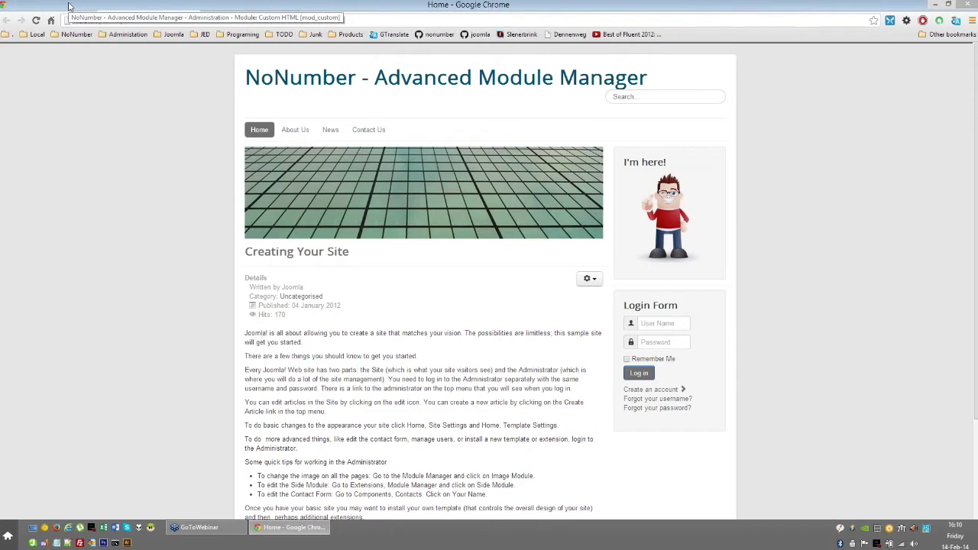
{"action": "left_click", "coordinate": [68, 6]}
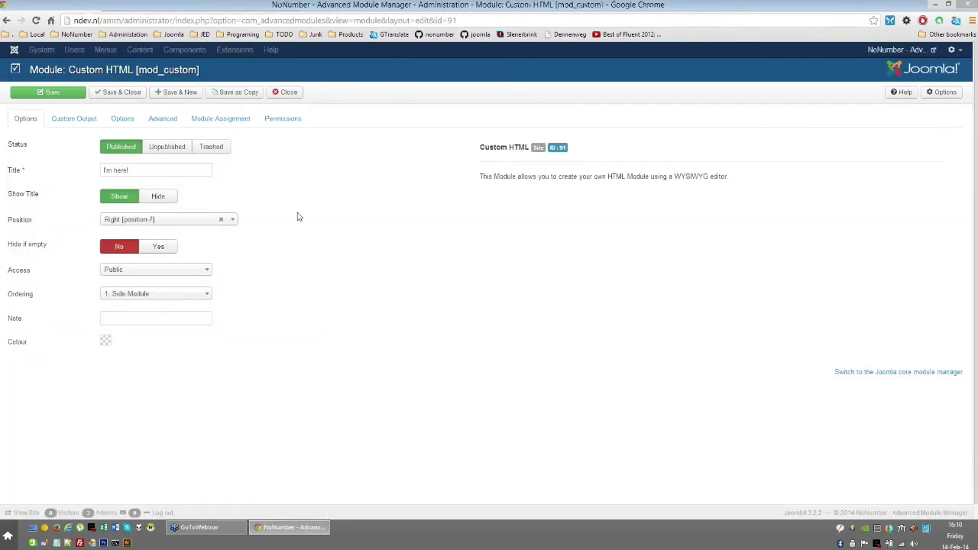
{"action": "left_click", "coordinate": [220, 121]}
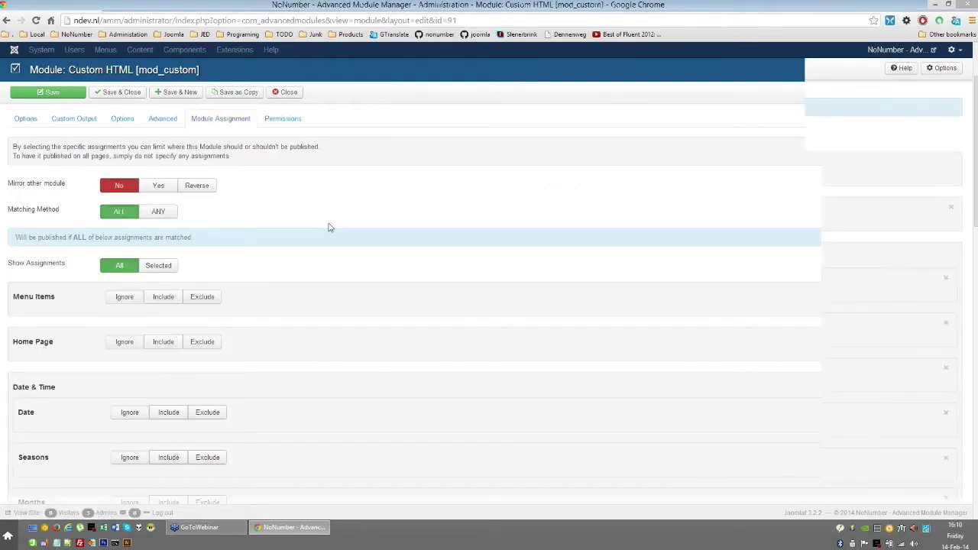
- Examine all the assignment types offered for the "I'm here!" module, from Menu Items down to Custom PHP
{"action": "scroll", "coordinate": [330, 227], "scroll_direction": "down", "scroll_amount": 2}
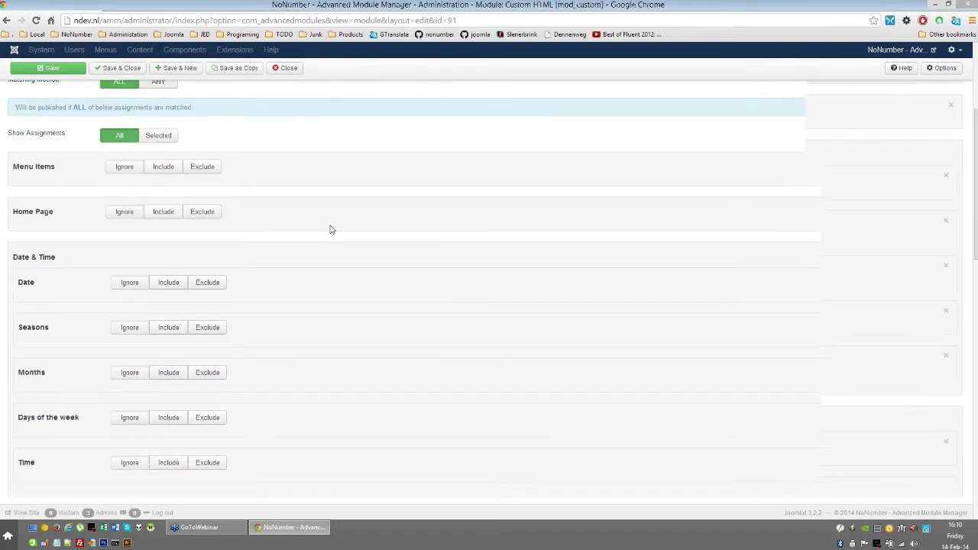
{"action": "scroll", "coordinate": [331, 229], "scroll_direction": "down", "scroll_amount": 2}
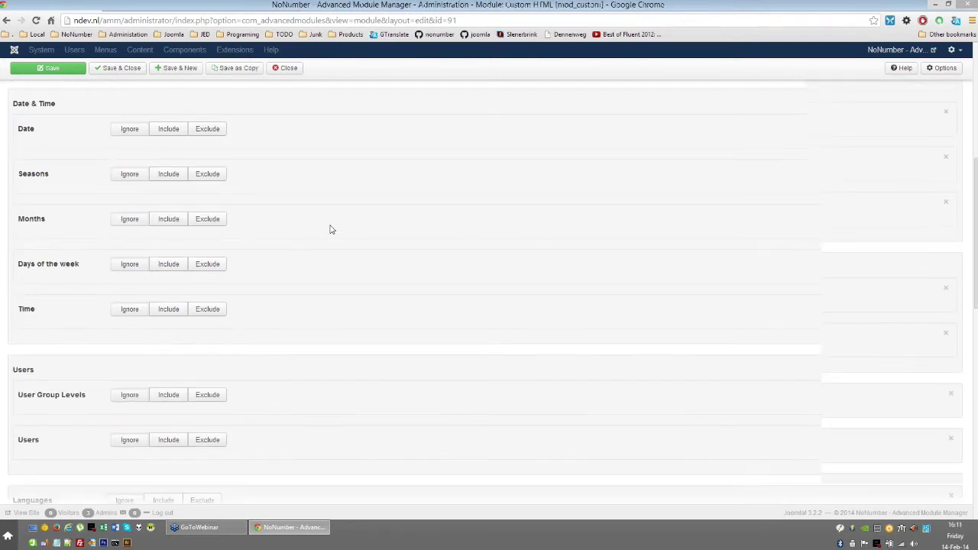
{"action": "scroll", "coordinate": [330, 229], "scroll_direction": "down", "scroll_amount": 3}
{"action": "scroll", "coordinate": [331, 230], "scroll_direction": "down", "scroll_amount": 4}
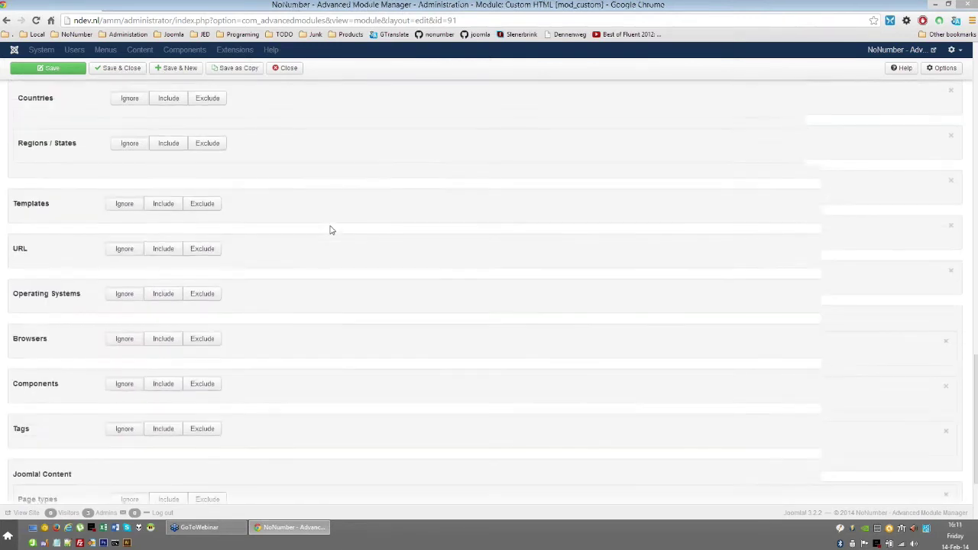
{"action": "scroll", "coordinate": [331, 230], "scroll_direction": "down", "scroll_amount": 2}
{"action": "scroll", "coordinate": [335, 240], "scroll_direction": "down", "scroll_amount": 1}
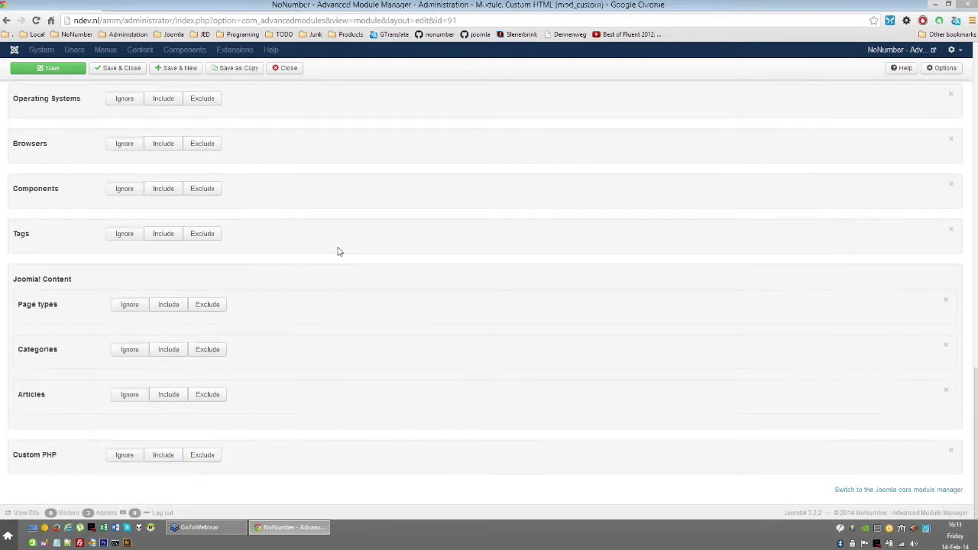
{"action": "key", "text": "ctrl+minus"}
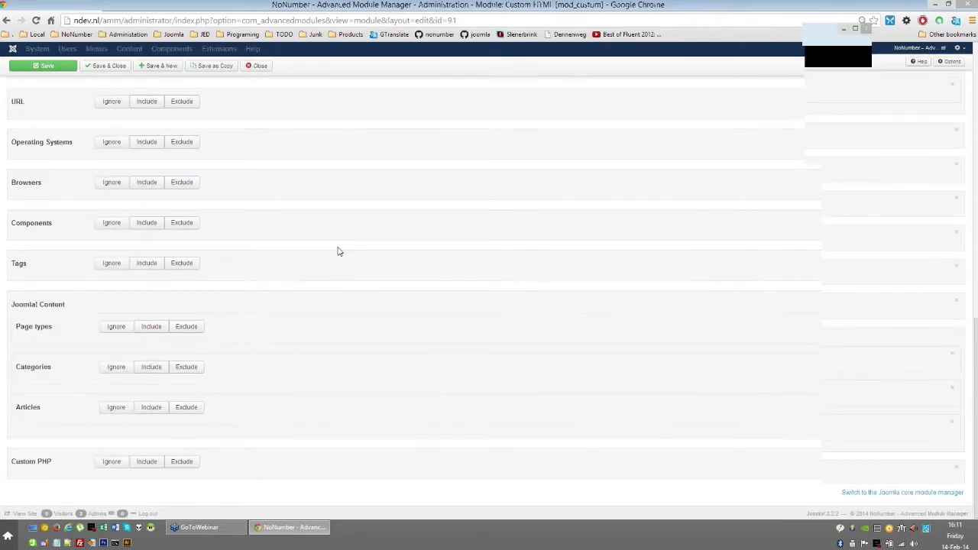
{"action": "key", "text": "ctrl+minus"}
{"action": "key", "text": "ctrl+minus"}
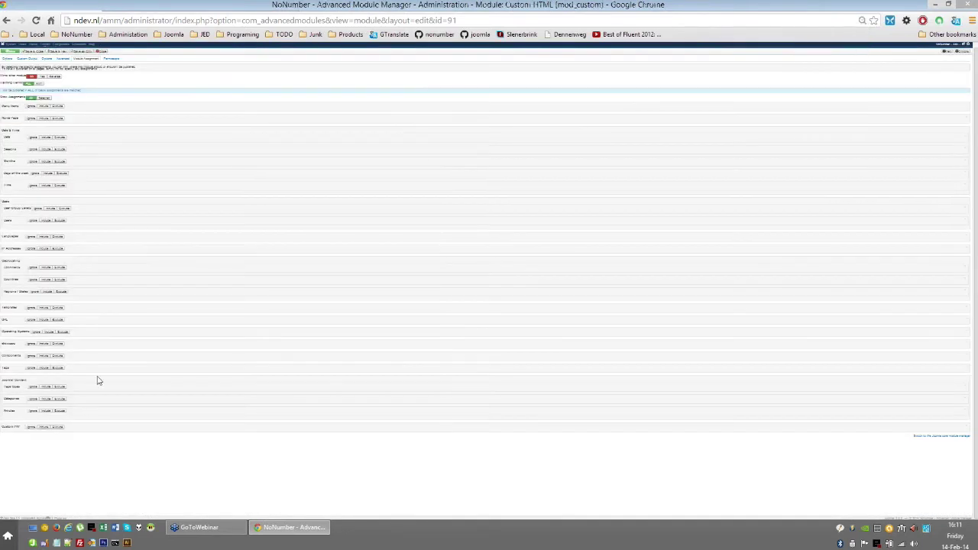
{"action": "key", "text": "ctrl+0"}
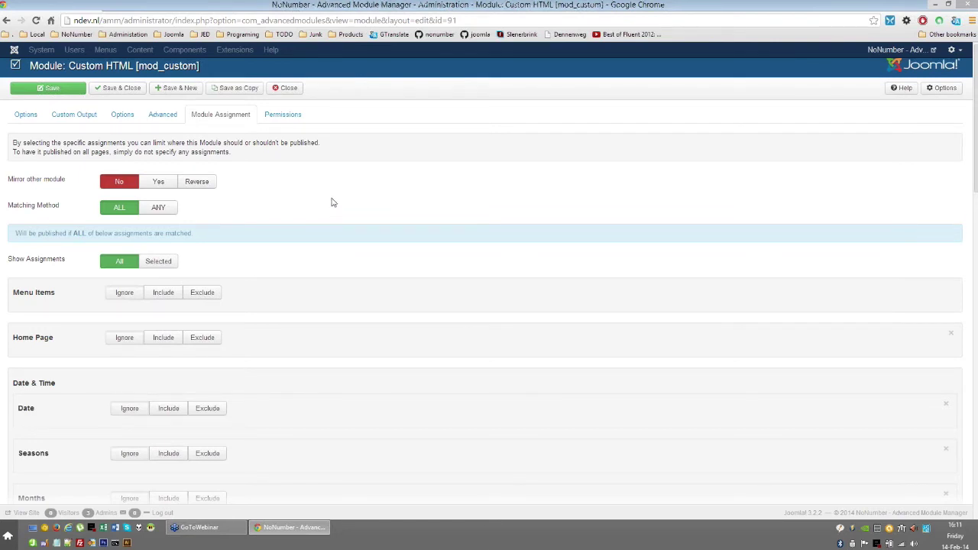
{"action": "scroll", "coordinate": [333, 202], "scroll_direction": "down", "scroll_amount": 1}
{"action": "scroll", "coordinate": [463, 152], "scroll_direction": "up", "scroll_amount": 1}
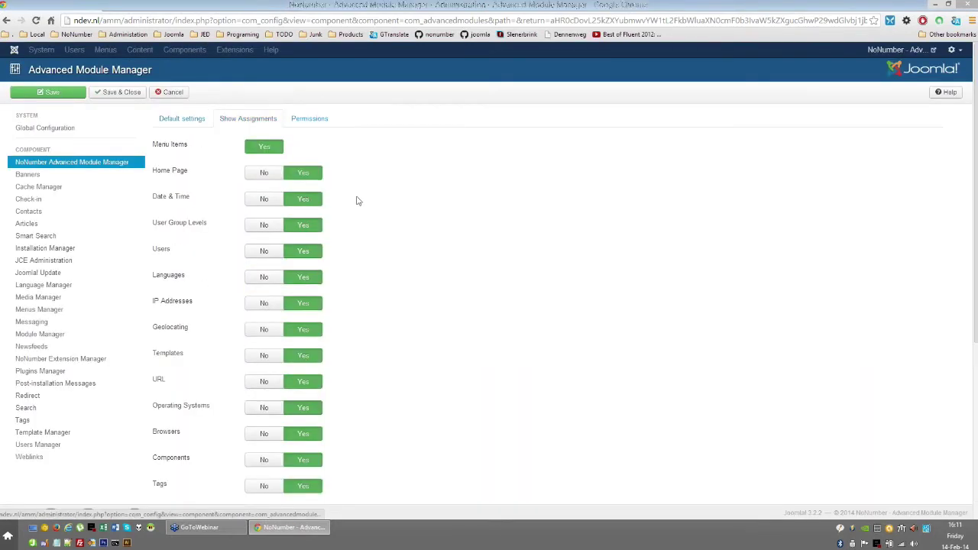
- In the Advanced Module Manager's Show Assignments options, set User Group Levels, Users, Geolocating and Templates to No
{"action": "scroll", "coordinate": [357, 200], "scroll_direction": "down", "scroll_amount": 2}
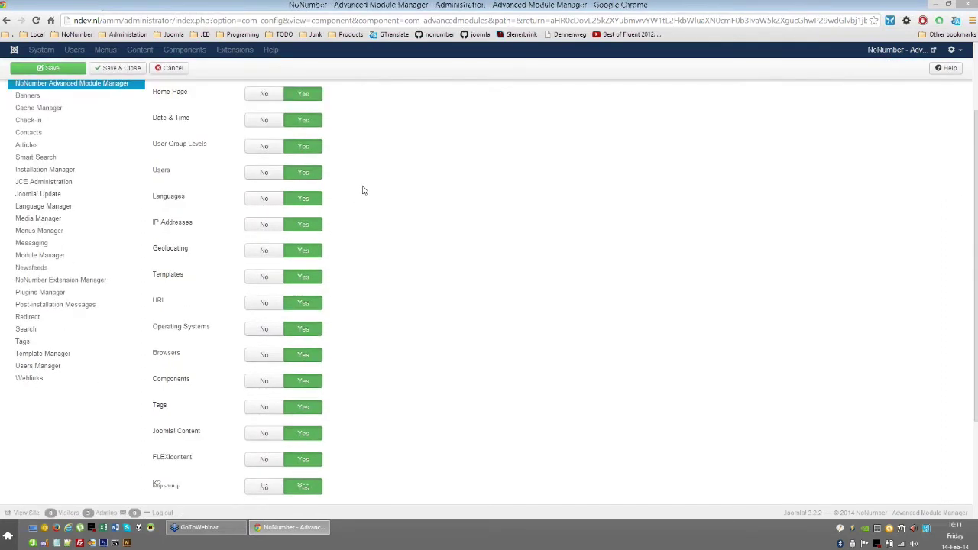
{"action": "scroll", "coordinate": [359, 194], "scroll_direction": "down", "scroll_amount": 3}
{"action": "scroll", "coordinate": [363, 189], "scroll_direction": "up", "scroll_amount": 5}
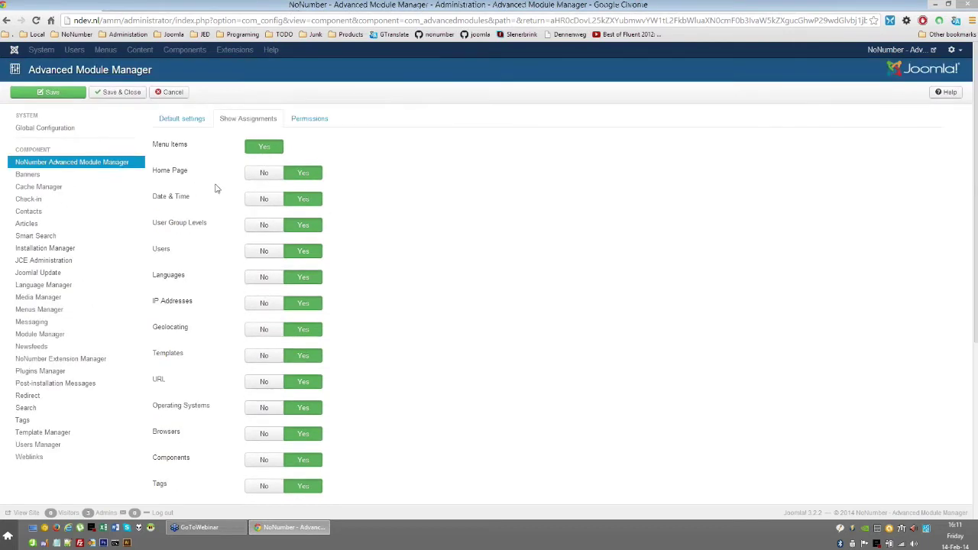
{"action": "scroll", "coordinate": [217, 187], "scroll_direction": "down", "scroll_amount": 1}
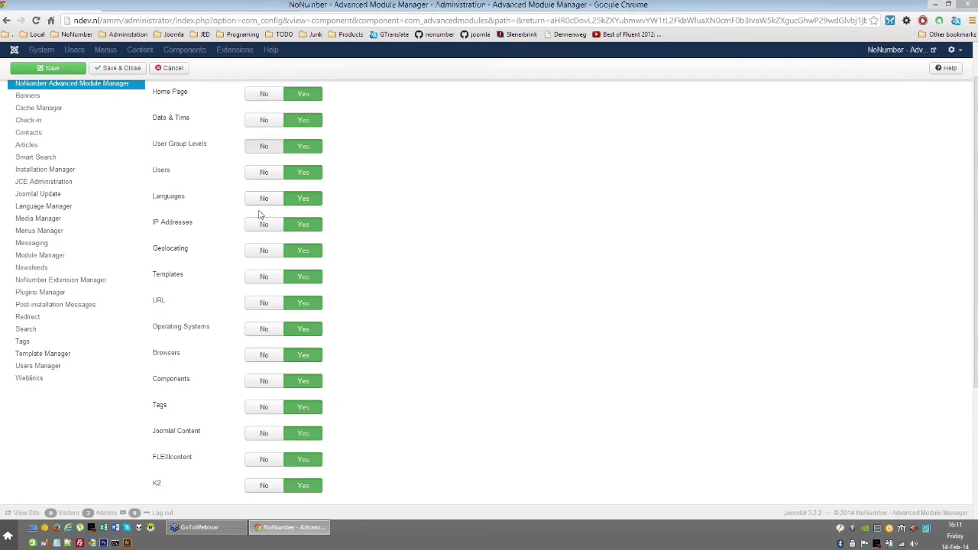
{"action": "left_click", "coordinate": [264, 146]}
{"action": "left_click", "coordinate": [264, 172]}
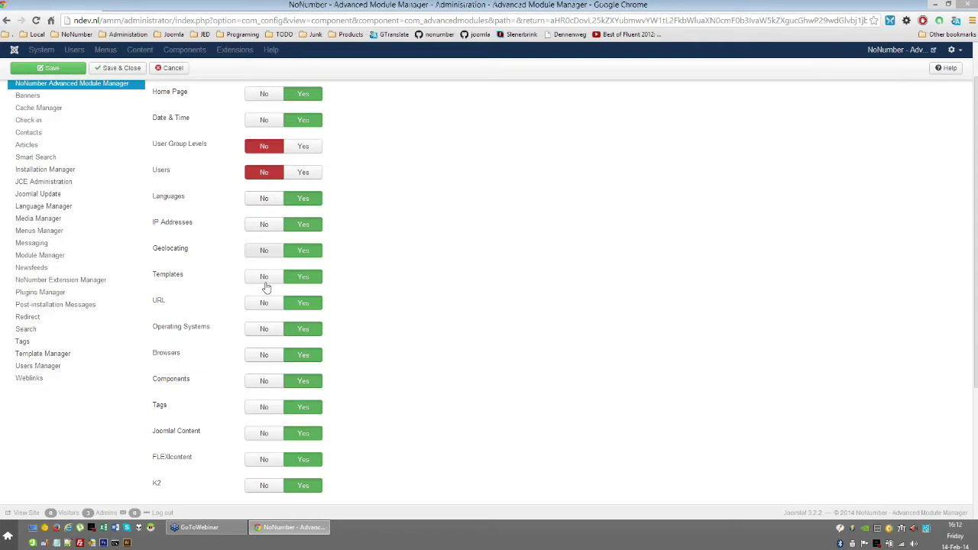
{"action": "left_click", "coordinate": [264, 251]}
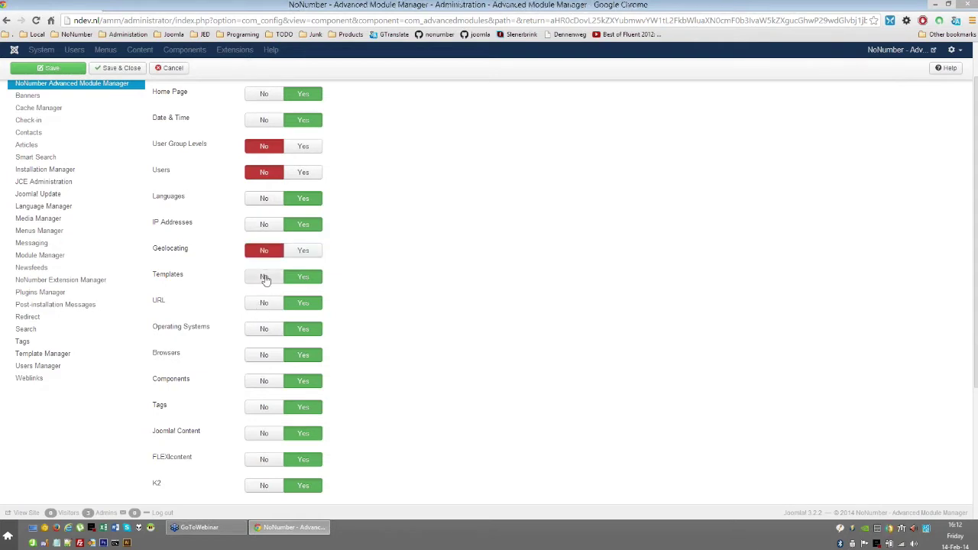
{"action": "left_click", "coordinate": [264, 277]}
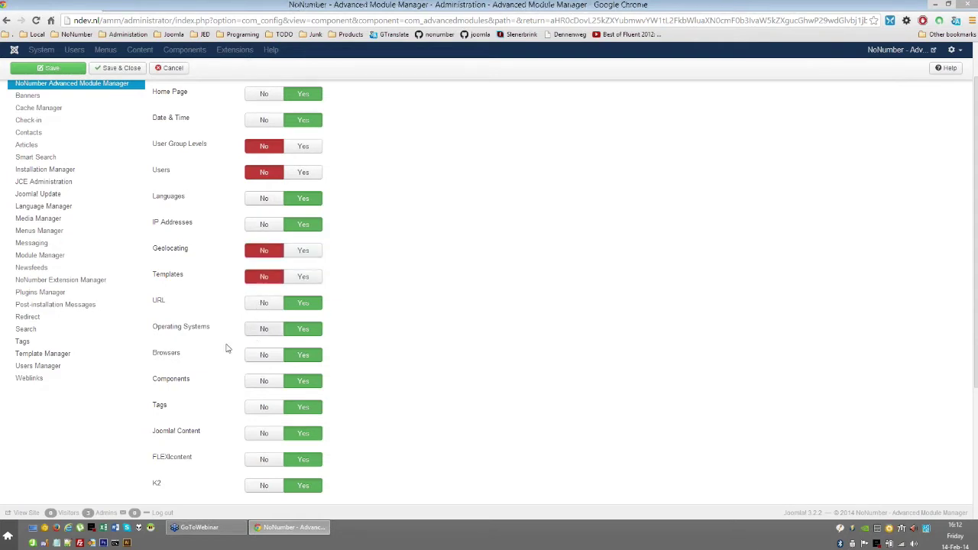
- Set the Operating Systems, Browsers, Components and Tags assignments to No in the Show Assignments options
{"action": "scroll", "coordinate": [236, 313], "scroll_direction": "down", "scroll_amount": 1}
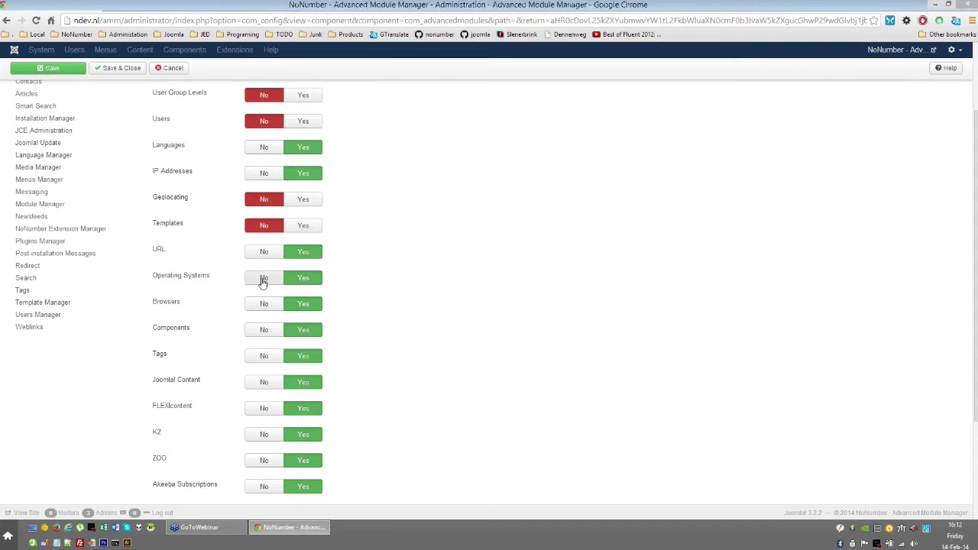
{"action": "left_click", "coordinate": [263, 281]}
{"action": "left_click", "coordinate": [264, 303]}
{"action": "scroll", "coordinate": [261, 235], "scroll_direction": "down", "scroll_amount": 1}
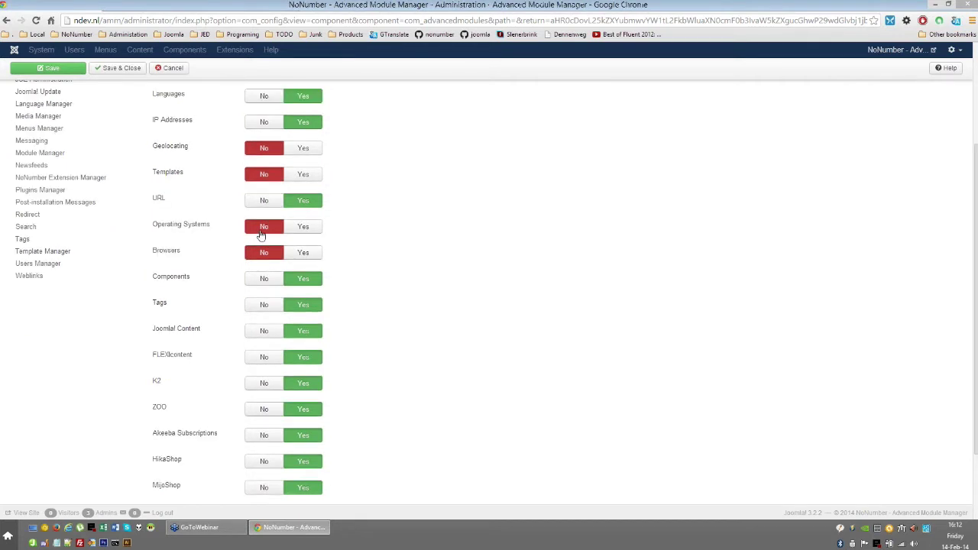
{"action": "scroll", "coordinate": [260, 235], "scroll_direction": "down", "scroll_amount": 1}
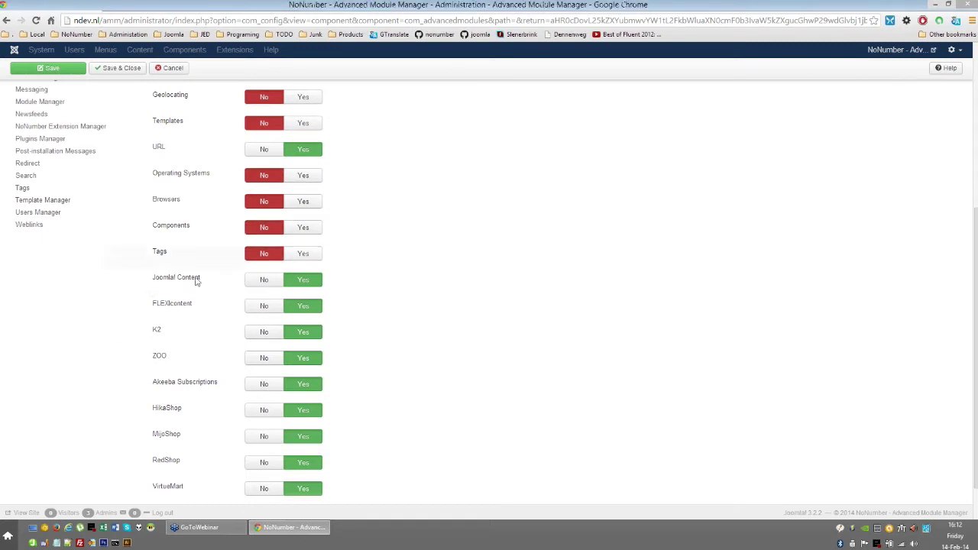
- Review the remaining third-party assignment options, such as K2 and ZOO, and save and close the component options
{"action": "scroll", "coordinate": [196, 281], "scroll_direction": "down", "scroll_amount": 1}
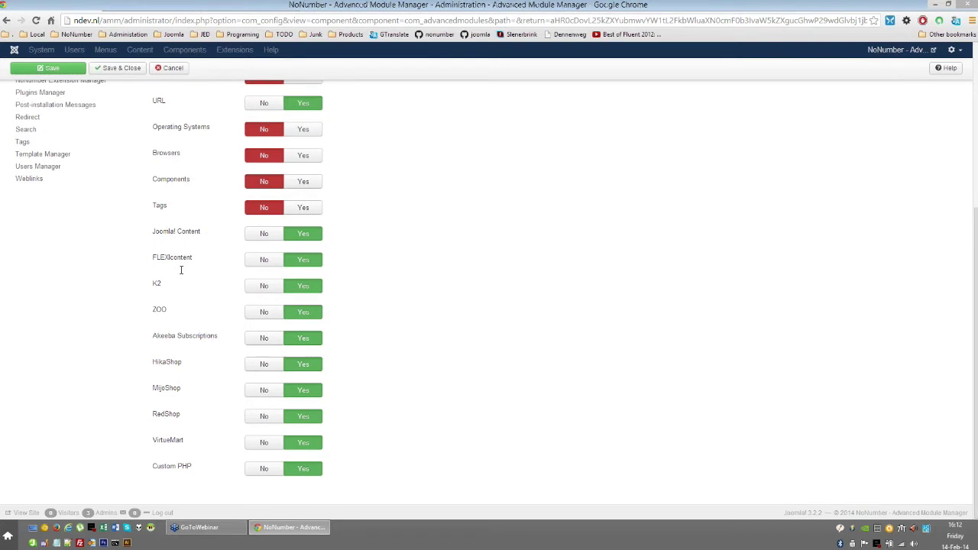
{"action": "left_click_drag", "start_coordinate": [232, 359], "coordinate": [217, 302]}
{"action": "left_click", "coordinate": [217, 302]}
{"action": "scroll", "coordinate": [302, 362], "scroll_direction": "up", "scroll_amount": 1}
{"action": "scroll", "coordinate": [313, 211], "scroll_direction": "up", "scroll_amount": 5}
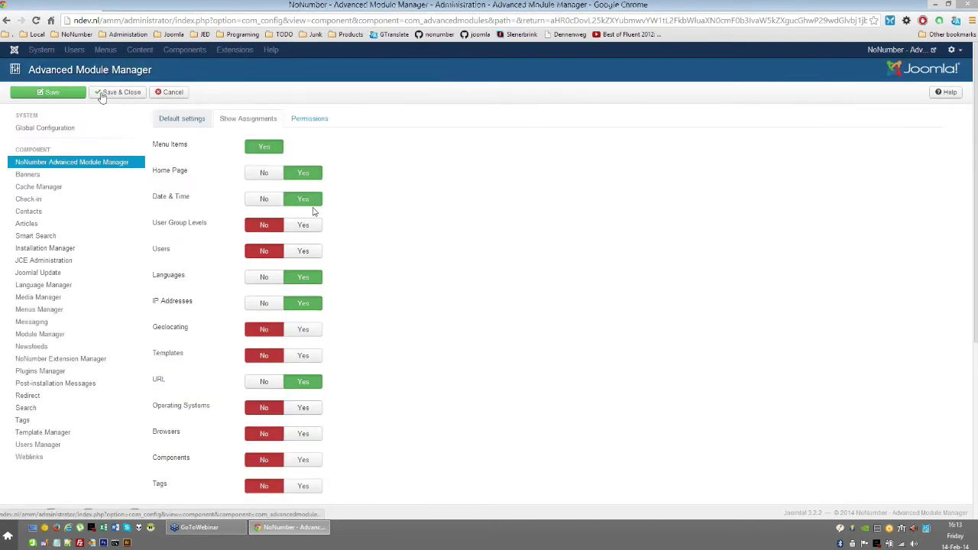
{"action": "key", "text": "Return"}
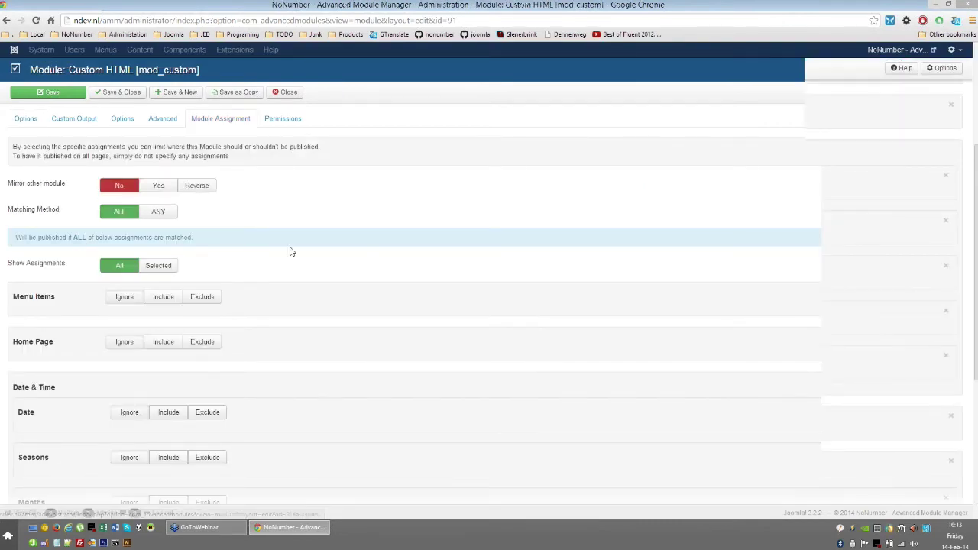
- Examine which assignment types remain in the "I'm here!" module's Module Assignment settings
{"action": "scroll", "coordinate": [291, 251], "scroll_direction": "down", "scroll_amount": 4}
{"action": "scroll", "coordinate": [290, 252], "scroll_direction": "down", "scroll_amount": 3}
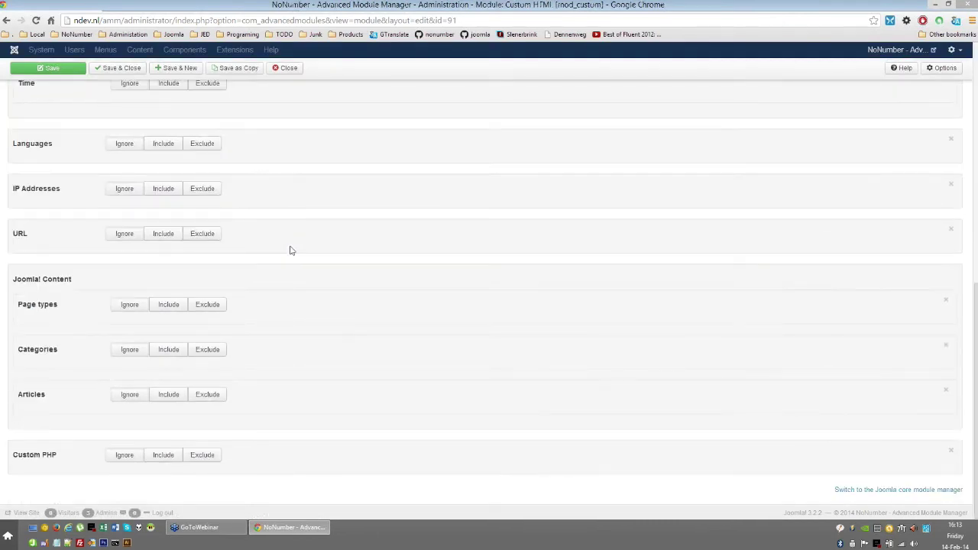
{"action": "scroll", "coordinate": [291, 251], "scroll_direction": "up", "scroll_amount": 1}
{"action": "scroll", "coordinate": [290, 250], "scroll_direction": "up", "scroll_amount": 7}
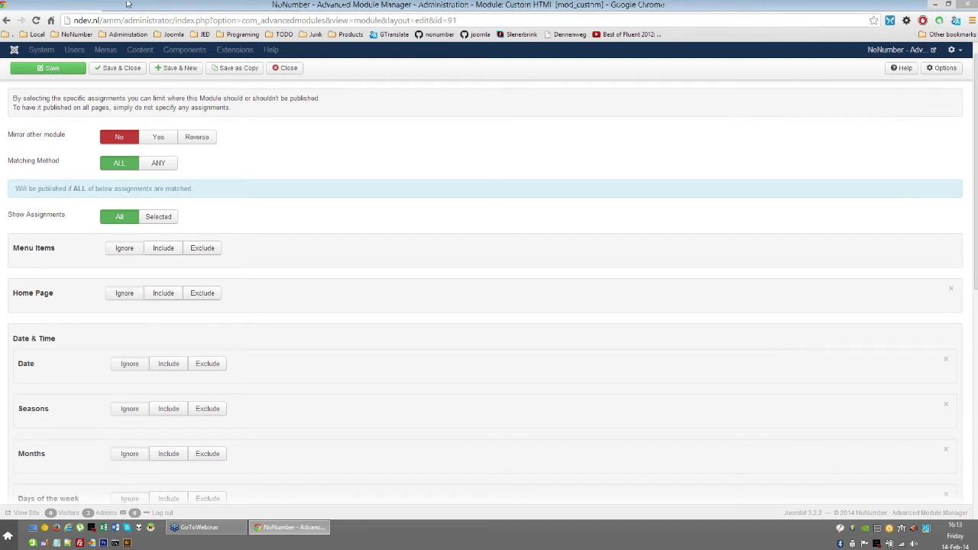
- View the "I'm here!" module on the site's home page and examine its available assignment types, from Date & Time to Custom PHP
{"action": "key", "text": "ctrl+Tab"}
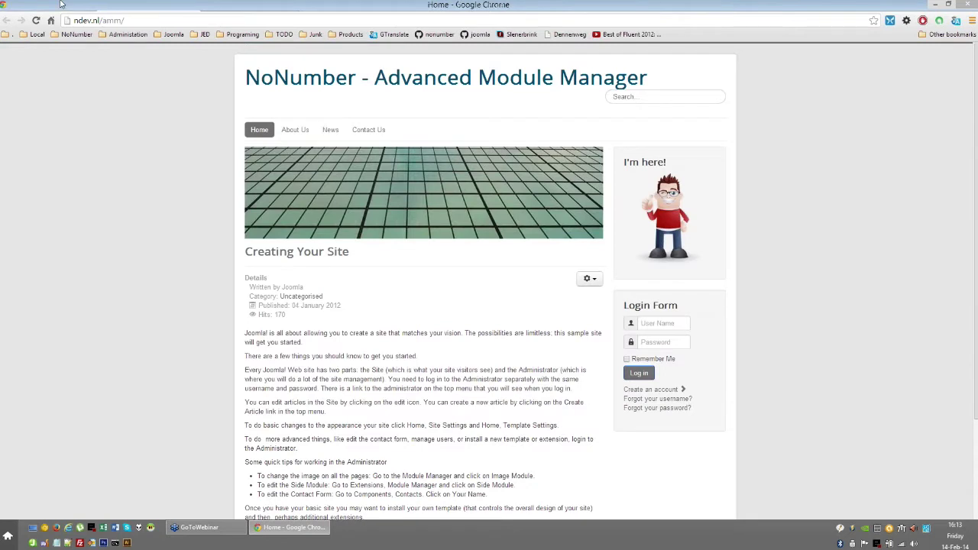
{"action": "key", "text": "ctrl+Tab"}
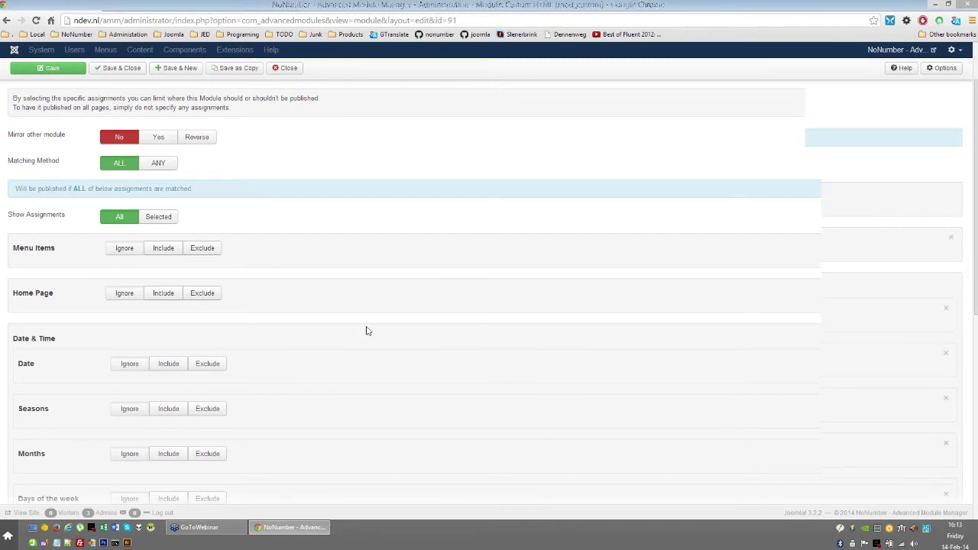
{"action": "scroll", "coordinate": [366, 330], "scroll_direction": "down", "scroll_amount": 1}
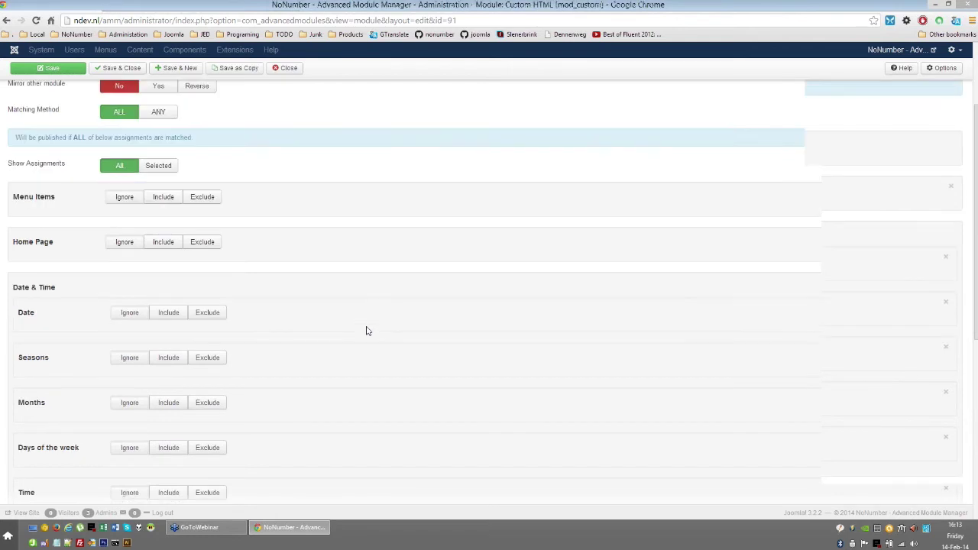
{"action": "scroll", "coordinate": [366, 330], "scroll_direction": "down", "scroll_amount": 2}
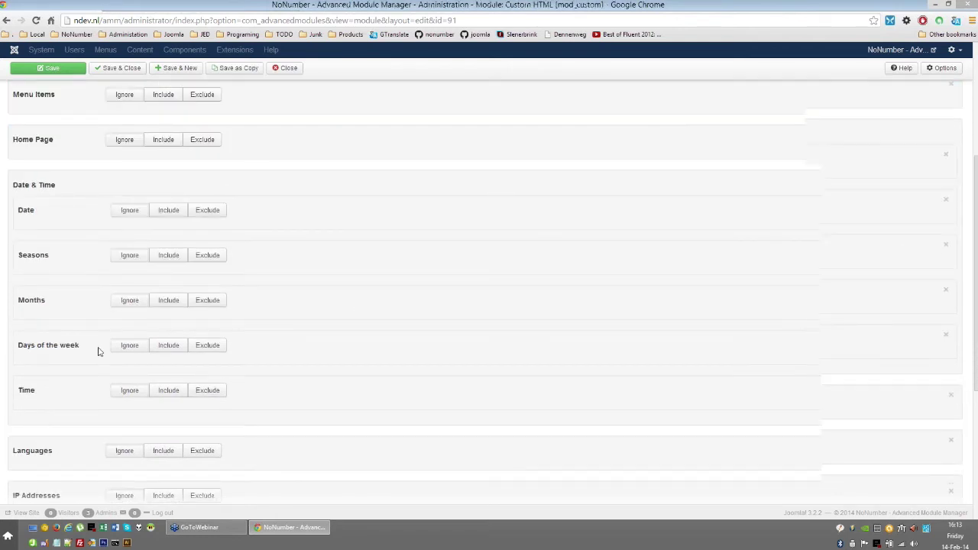
{"action": "scroll", "coordinate": [64, 321], "scroll_direction": "down", "scroll_amount": 2}
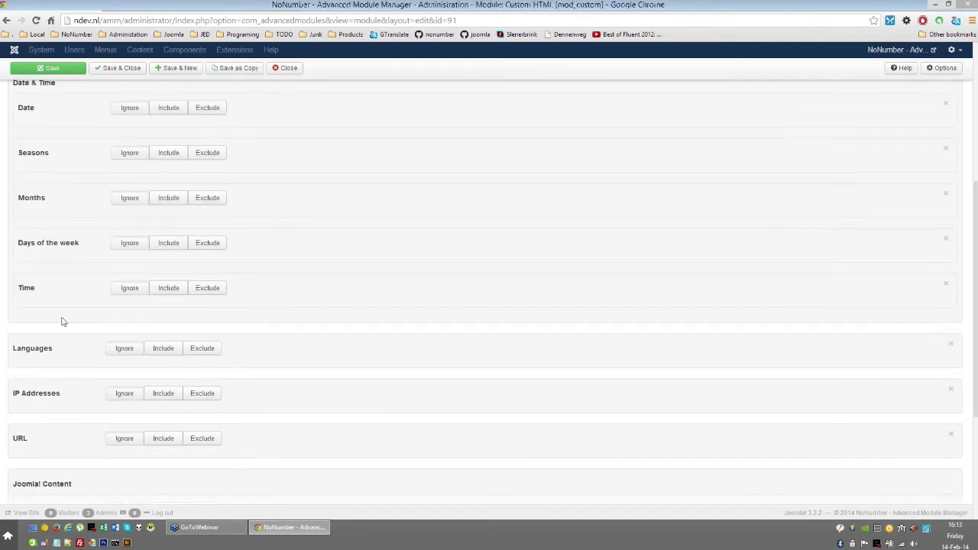
{"action": "scroll", "coordinate": [63, 322], "scroll_direction": "down", "scroll_amount": 1}
{"action": "scroll", "coordinate": [63, 322], "scroll_direction": "down", "scroll_amount": 2}
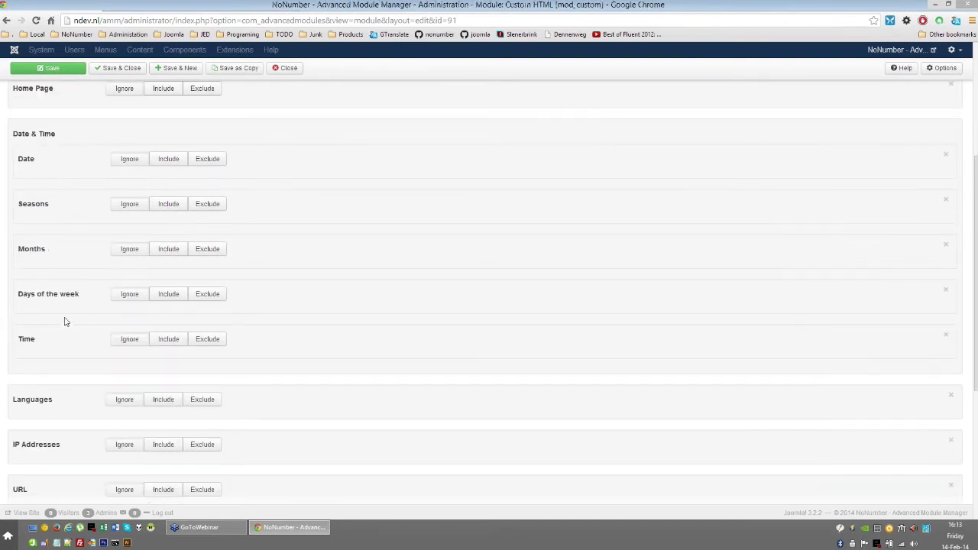
{"action": "scroll", "coordinate": [65, 321], "scroll_direction": "down", "scroll_amount": 1}
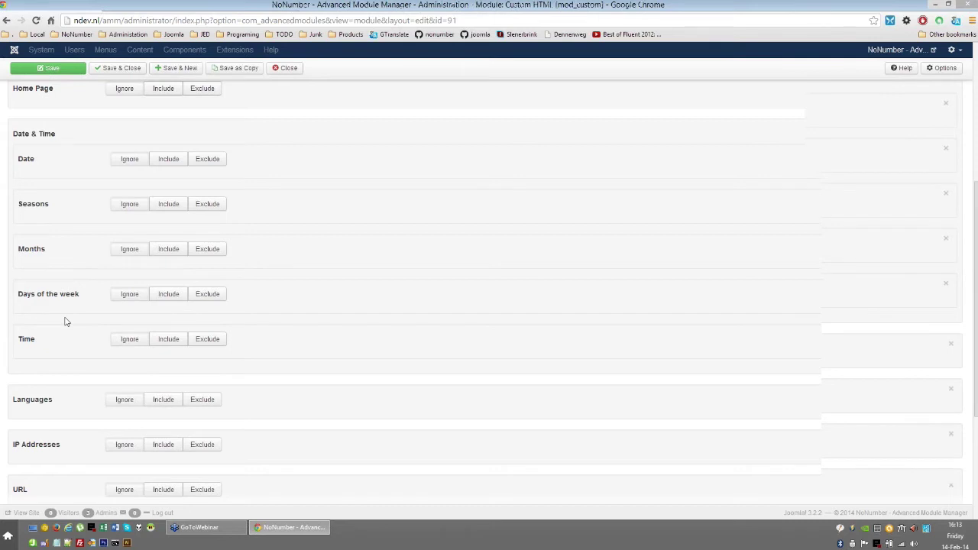
{"action": "scroll", "coordinate": [65, 322], "scroll_direction": "down", "scroll_amount": 1}
{"action": "scroll", "coordinate": [65, 321], "scroll_direction": "down", "scroll_amount": 4}
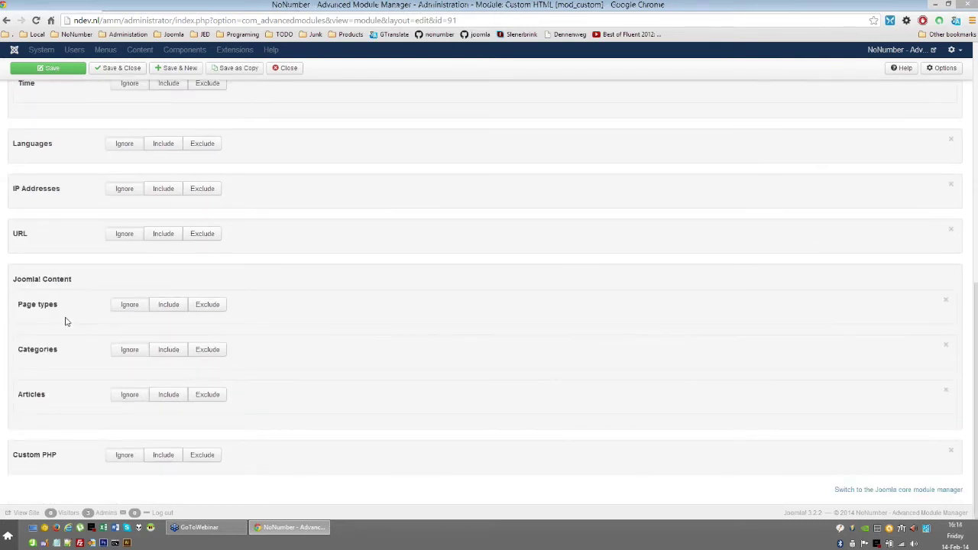
{"action": "scroll", "coordinate": [70, 320], "scroll_direction": "up", "scroll_amount": 2}
{"action": "scroll", "coordinate": [77, 321], "scroll_direction": "up", "scroll_amount": 4}
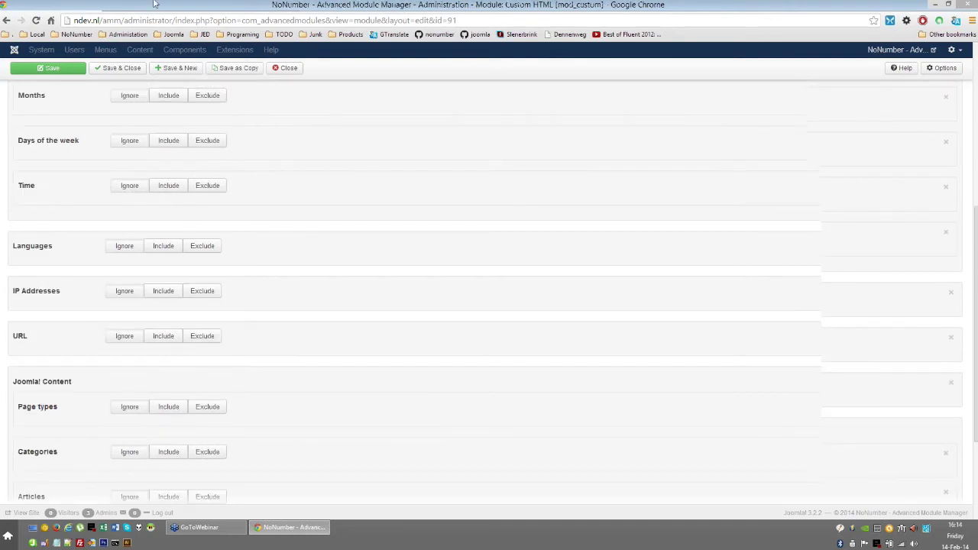
{"action": "left_click", "coordinate": [155, 5]}
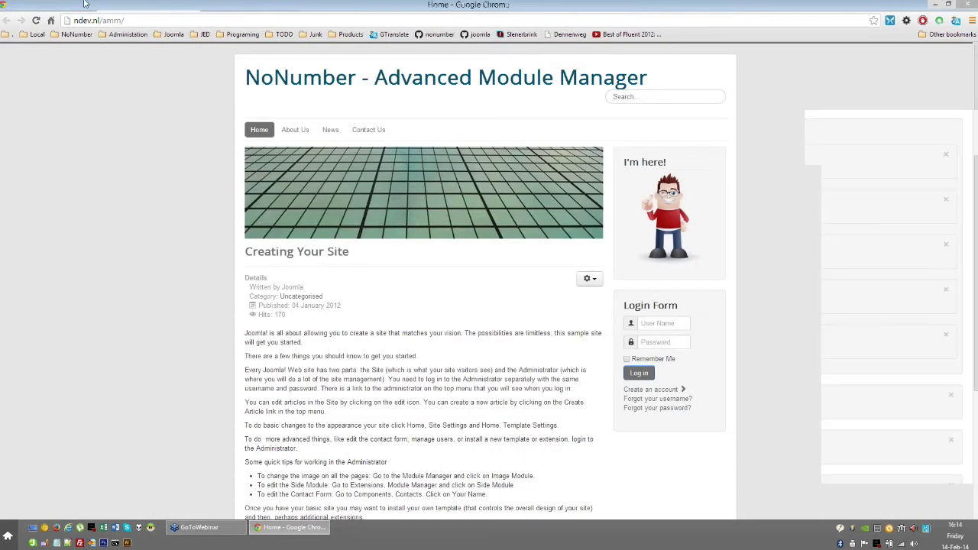
{"action": "left_click", "coordinate": [86, 4]}
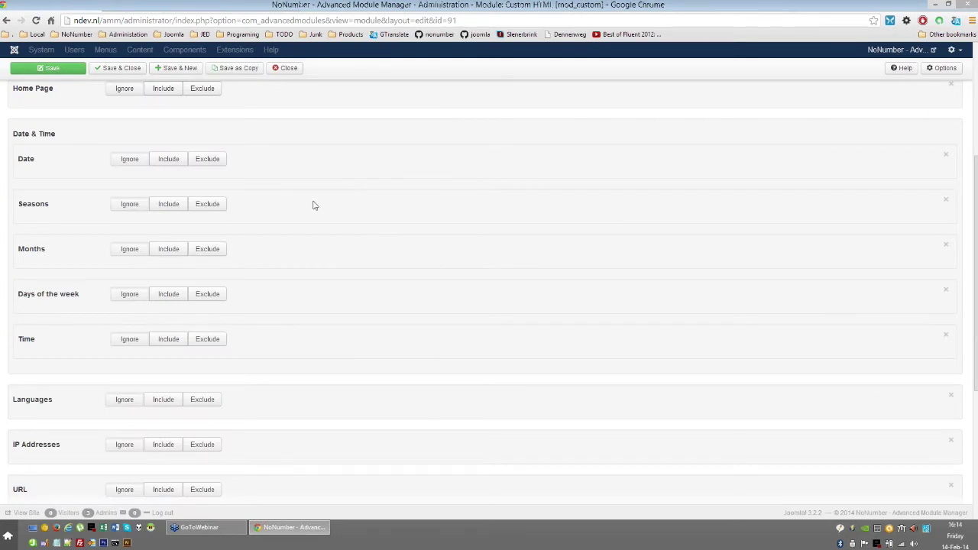
{"action": "left_click", "coordinate": [170, 163]}
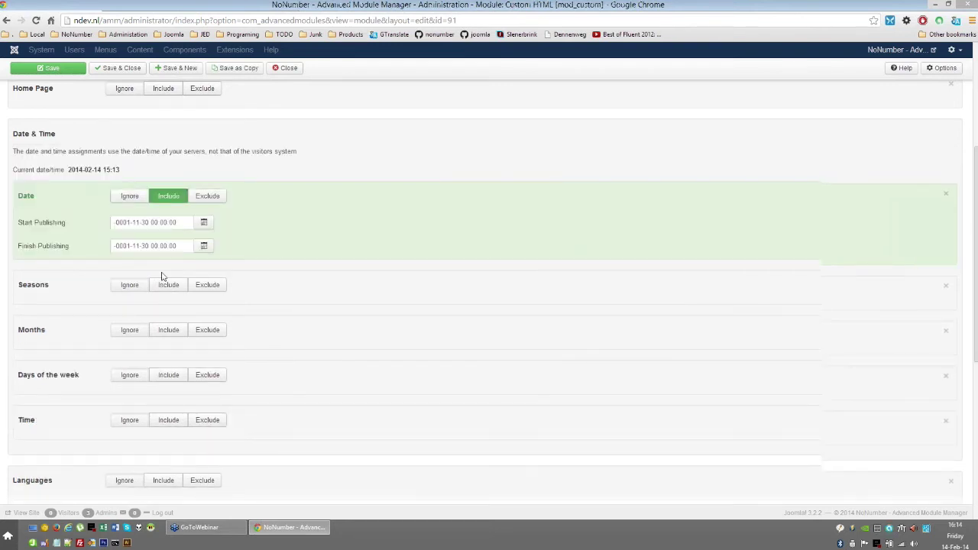
{"action": "scroll", "coordinate": [160, 227], "scroll_direction": "down", "scroll_amount": 1}
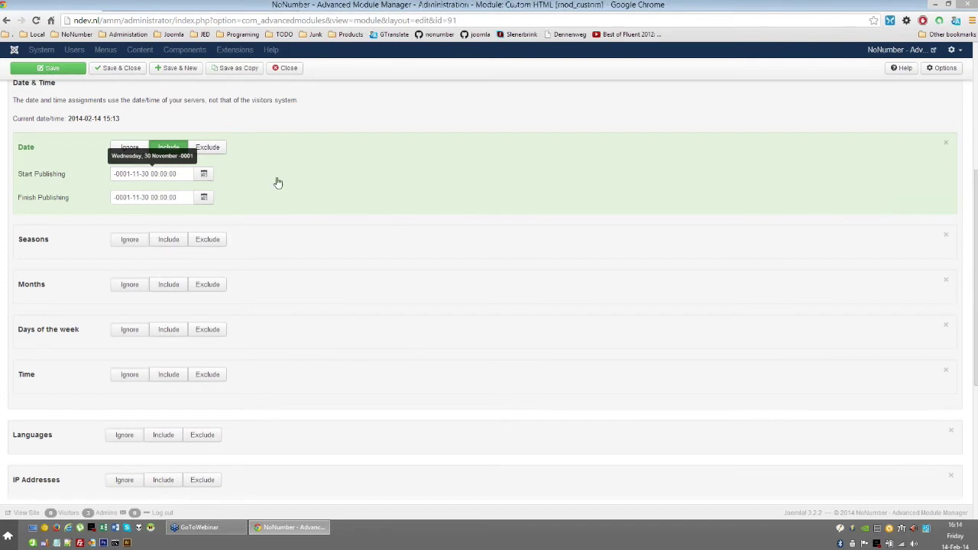
{"action": "left_click", "coordinate": [203, 173]}
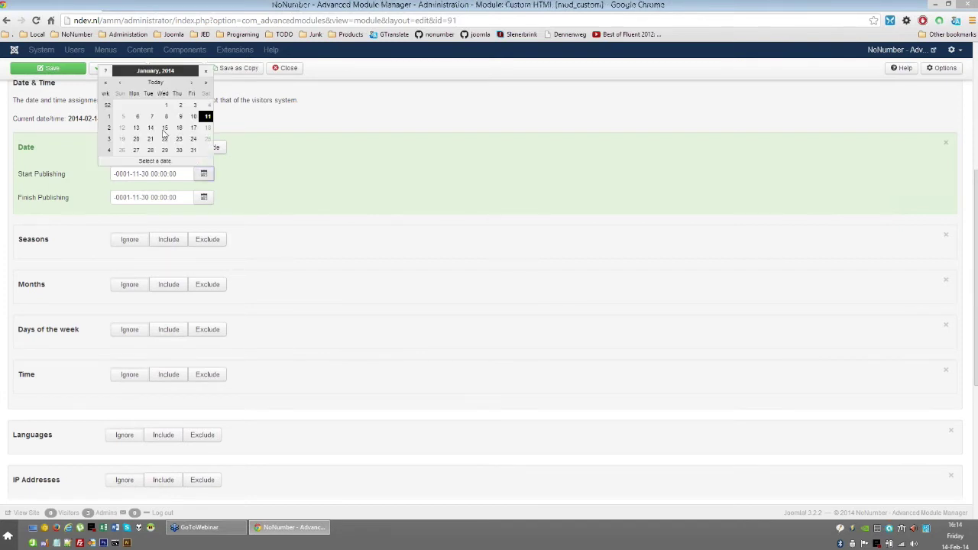
{"action": "left_click", "coordinate": [203, 198]}
{"action": "left_click", "coordinate": [204, 198]}
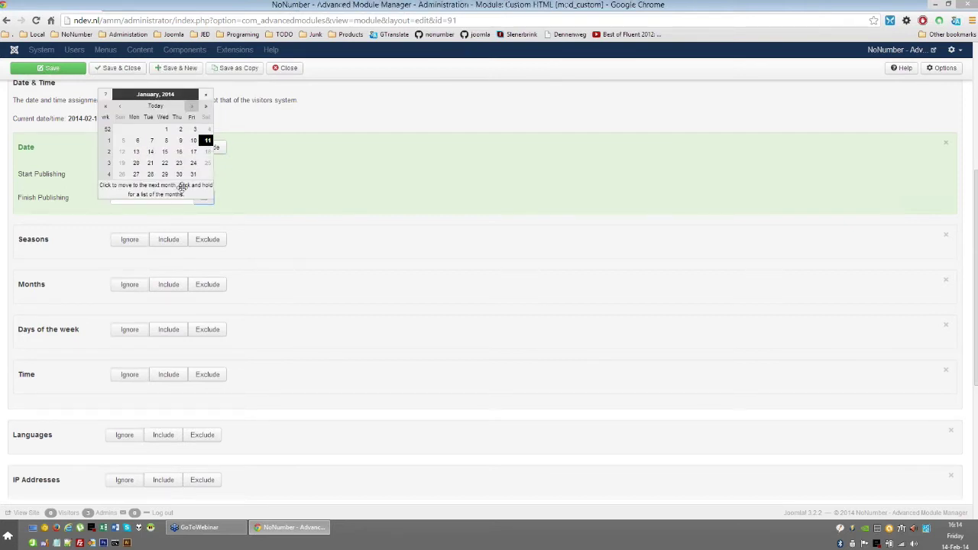
{"action": "left_click", "coordinate": [191, 107]}
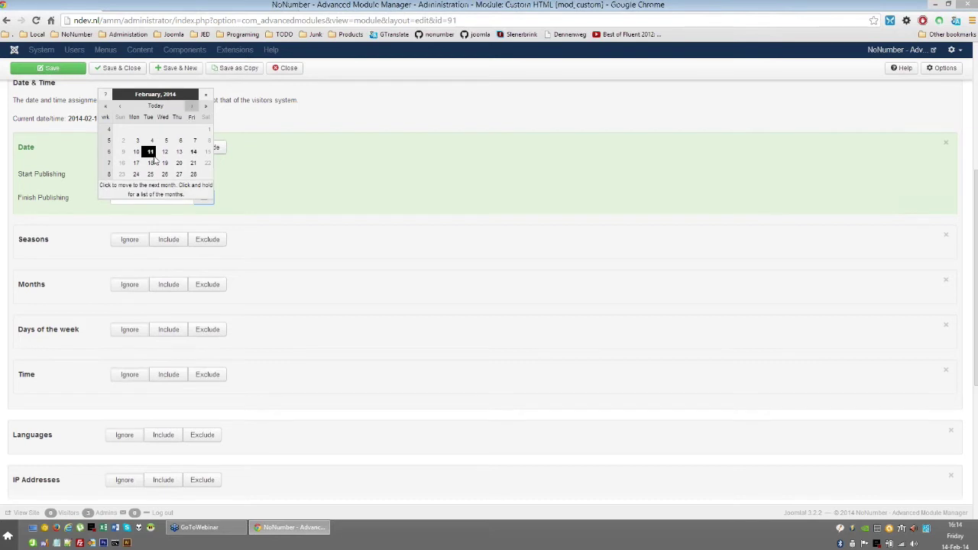
{"action": "left_click", "coordinate": [191, 107]}
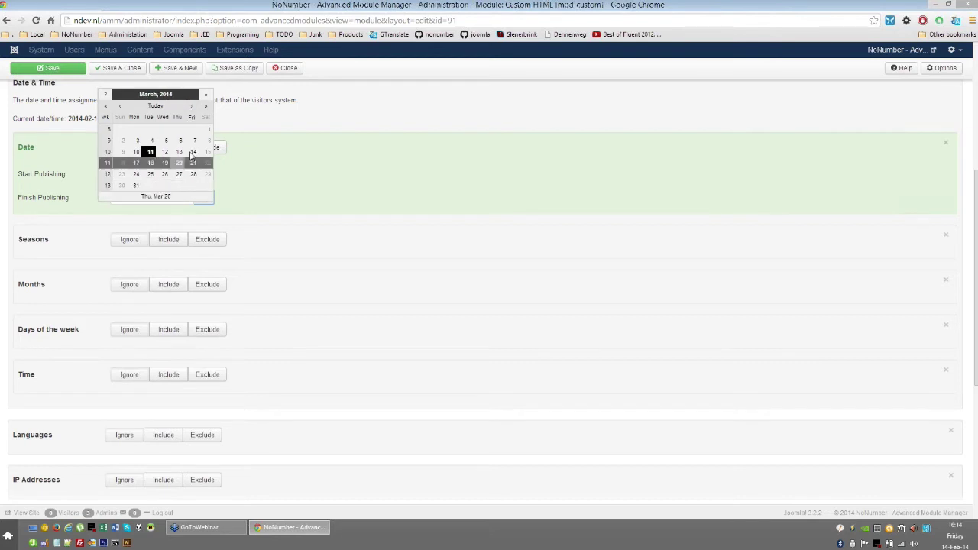
{"action": "left_click", "coordinate": [170, 309]}
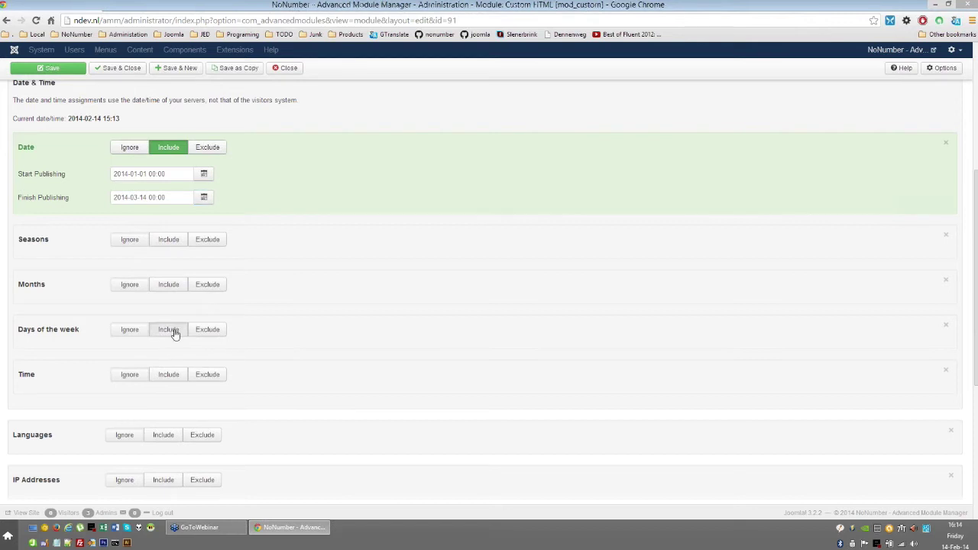
- Include the Days of the week assignment and select Sunday
{"action": "left_click", "coordinate": [174, 333]}
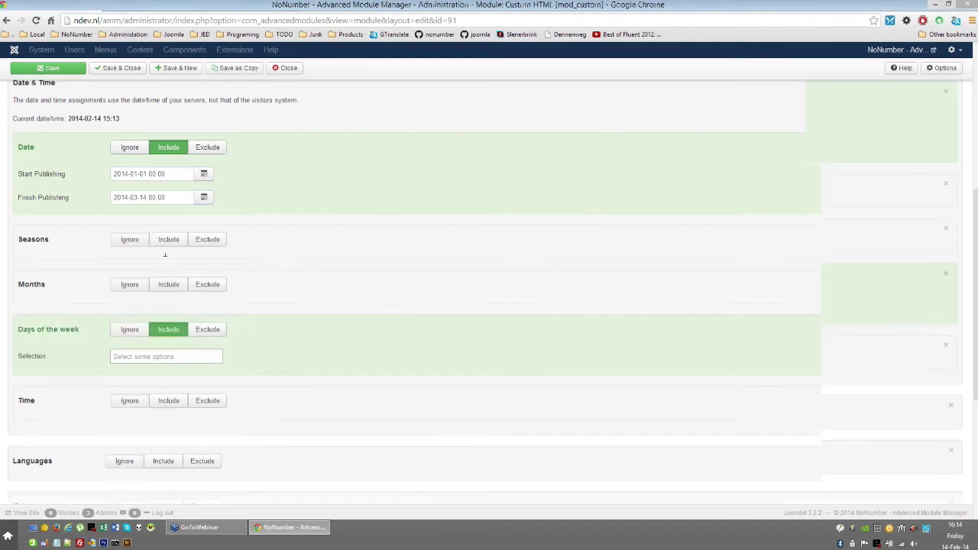
{"action": "scroll", "coordinate": [164, 252], "scroll_direction": "down", "scroll_amount": 1}
{"action": "left_click", "coordinate": [165, 254]}
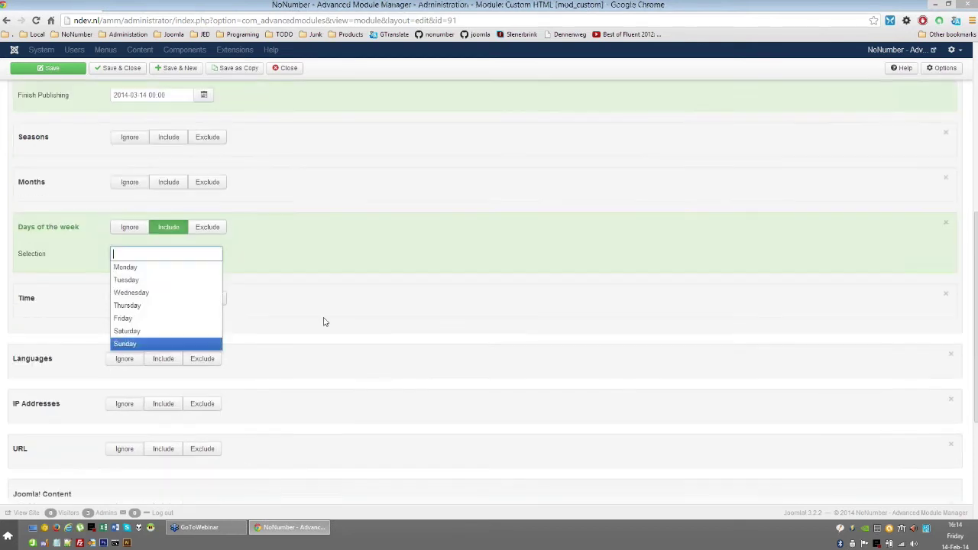
{"action": "key", "text": "Return"}
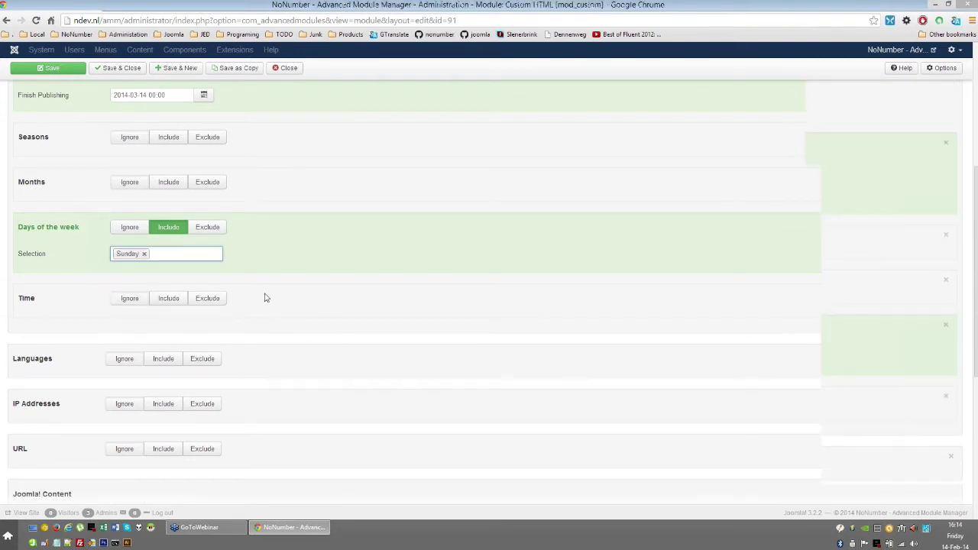
- Examine how the ALL Matching Method applies to the included Date and Days of the week assignments
{"action": "scroll", "coordinate": [265, 298], "scroll_direction": "up", "scroll_amount": 2}
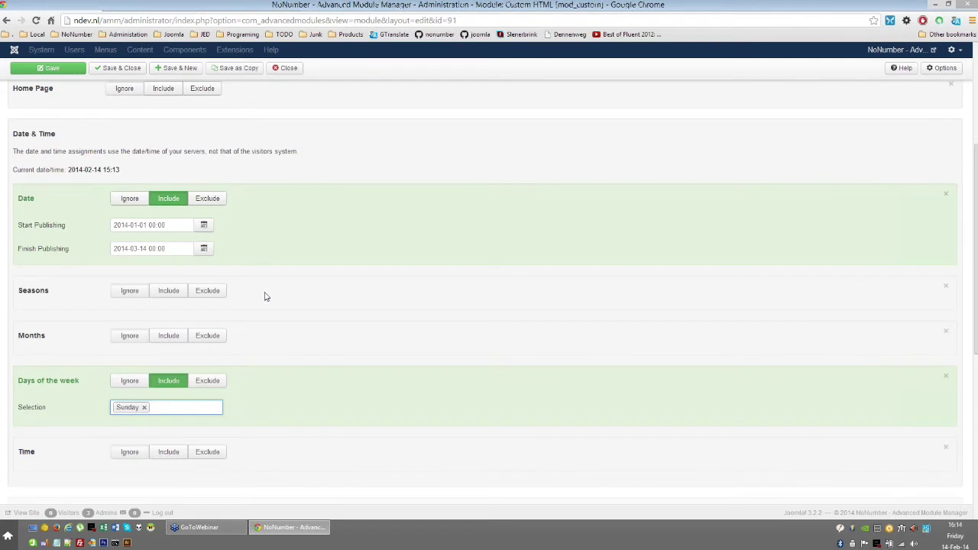
{"action": "scroll", "coordinate": [176, 167], "scroll_direction": "up", "scroll_amount": 1}
{"action": "scroll", "coordinate": [176, 167], "scroll_direction": "up", "scroll_amount": 3}
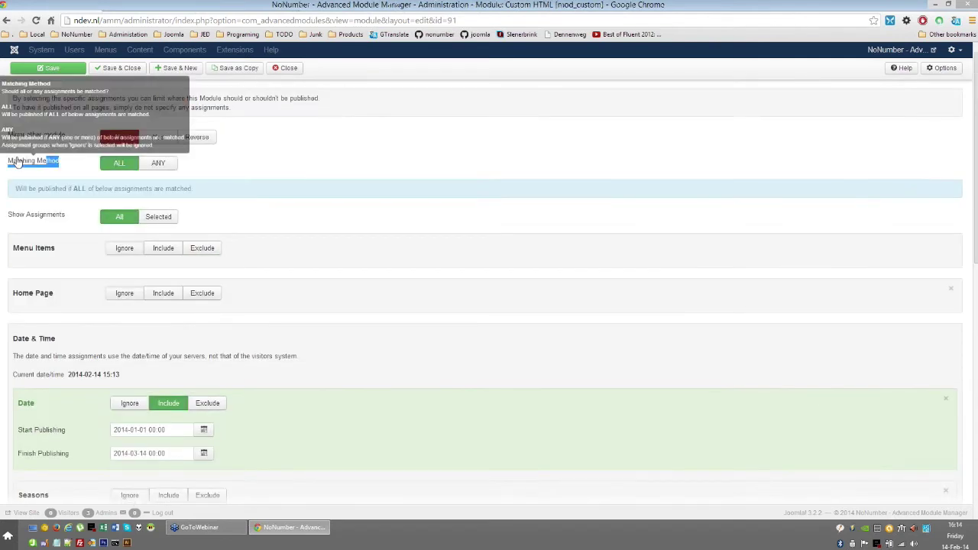
{"action": "left_click_drag", "start_coordinate": [16, 162], "coordinate": [8, 159]}
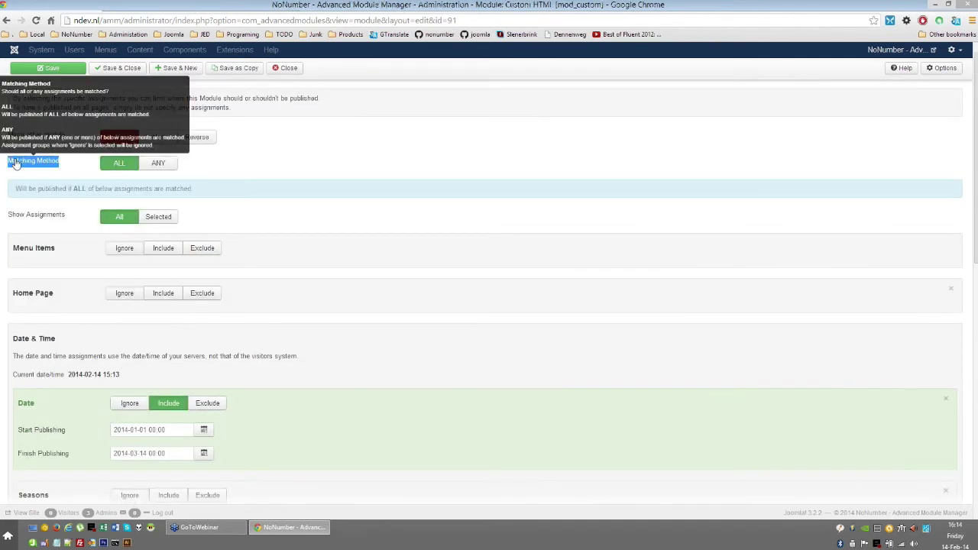
{"action": "left_click", "coordinate": [61, 162]}
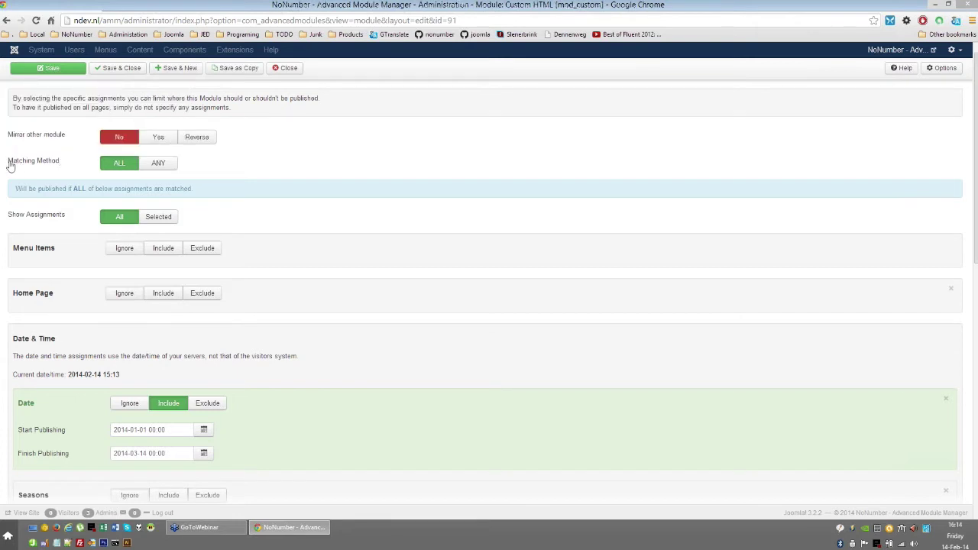
{"action": "left_click_drag", "start_coordinate": [9, 162], "coordinate": [120, 174]}
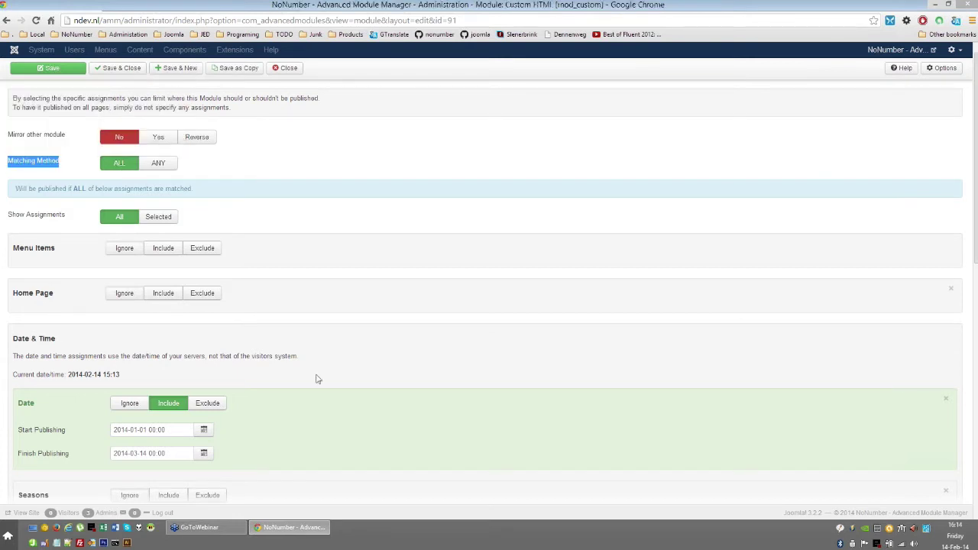
{"action": "scroll", "coordinate": [187, 313], "scroll_direction": "down", "scroll_amount": 3}
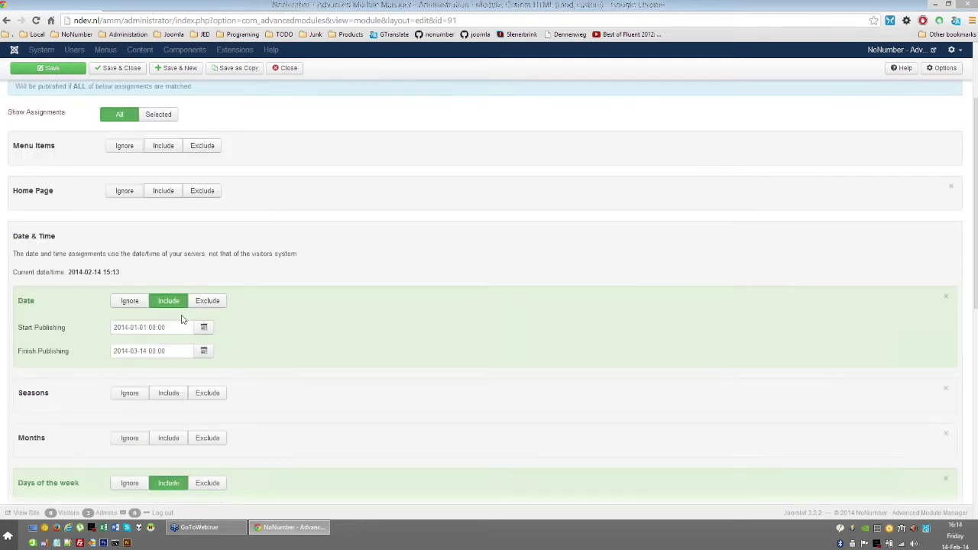
{"action": "scroll", "coordinate": [148, 408], "scroll_direction": "down", "scroll_amount": 1}
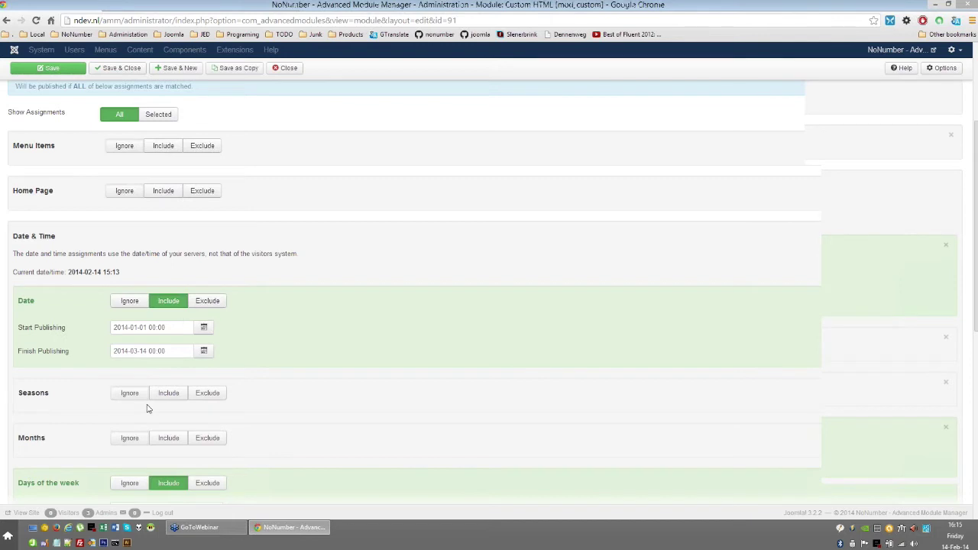
{"action": "scroll", "coordinate": [130, 386], "scroll_direction": "down", "scroll_amount": 1}
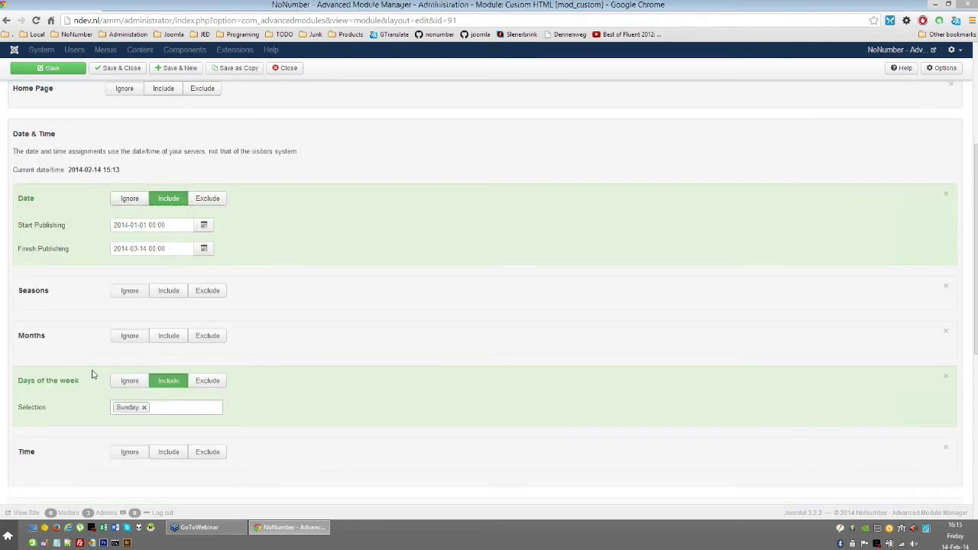
{"action": "scroll", "coordinate": [150, 168], "scroll_direction": "up", "scroll_amount": 3}
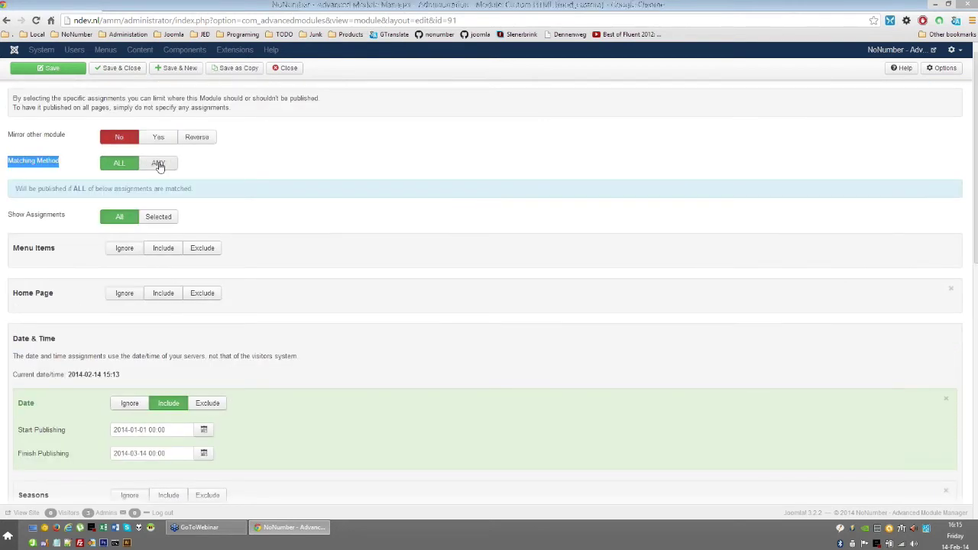
- Set the Matching Method to ANY and review the Date and Days of the week assignments it applies to
{"action": "left_click", "coordinate": [159, 165]}
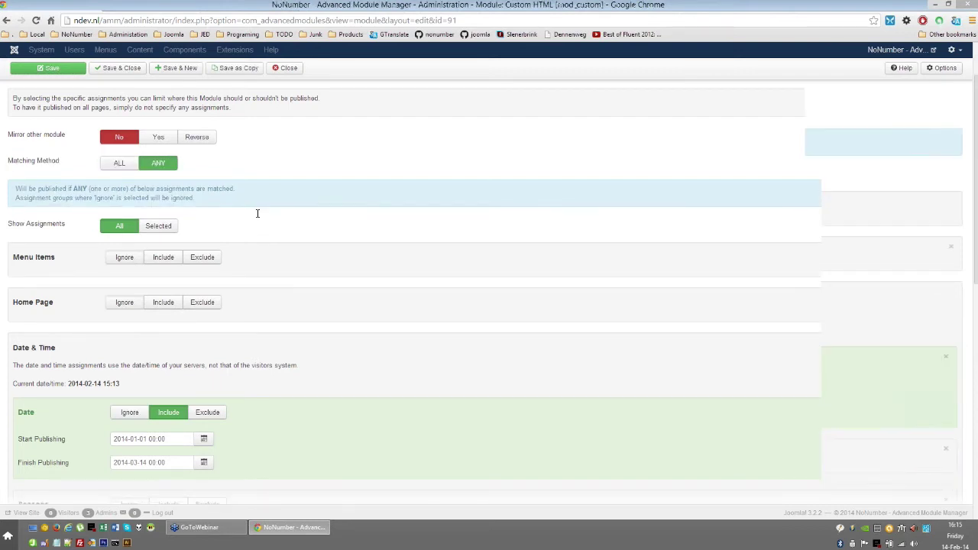
{"action": "scroll", "coordinate": [127, 192], "scroll_direction": "down", "scroll_amount": 2}
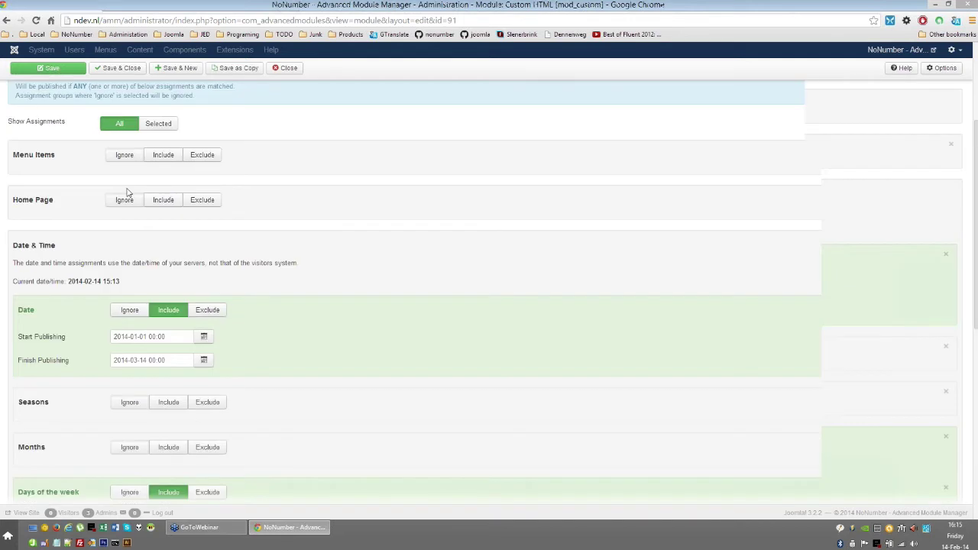
{"action": "scroll", "coordinate": [127, 192], "scroll_direction": "down", "scroll_amount": 2}
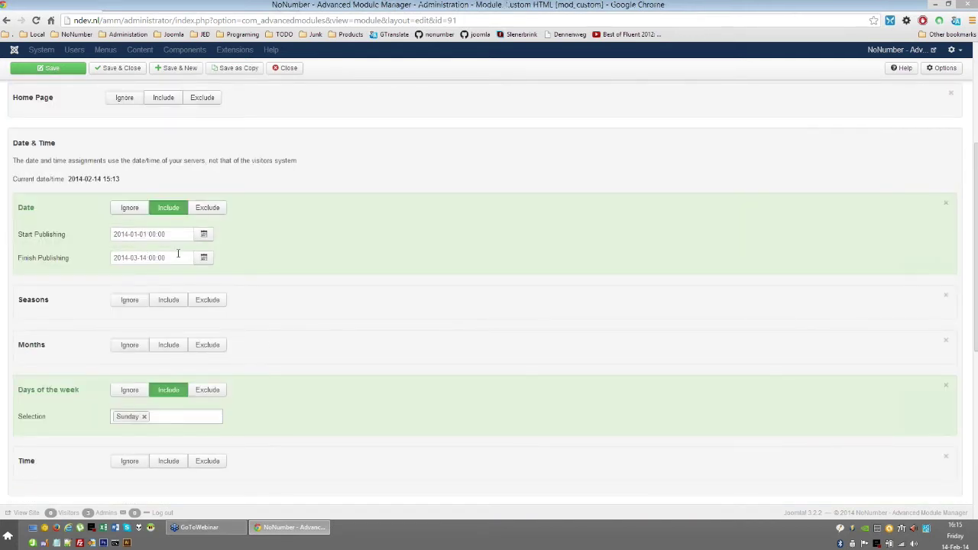
{"action": "scroll", "coordinate": [147, 359], "scroll_direction": "down", "scroll_amount": 1}
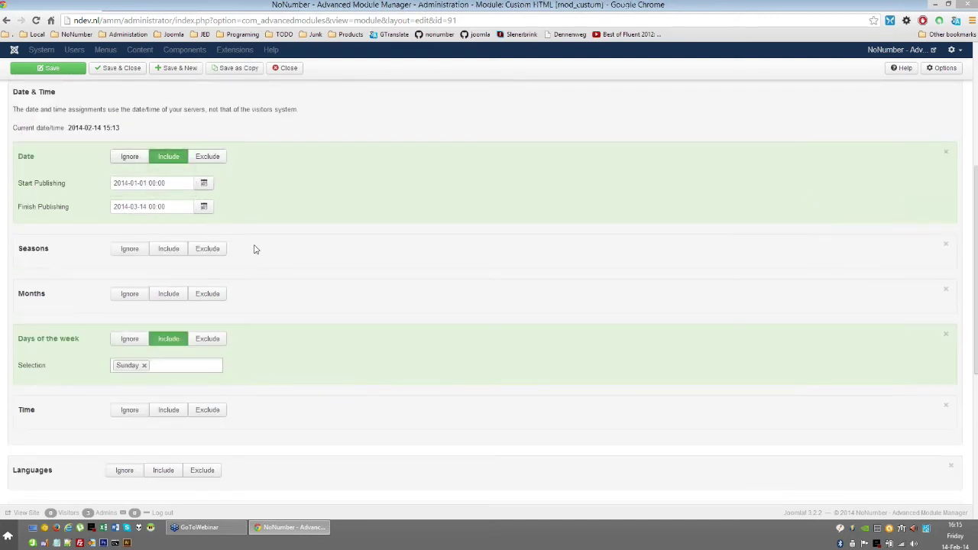
{"action": "scroll", "coordinate": [256, 249], "scroll_direction": "up", "scroll_amount": 1}
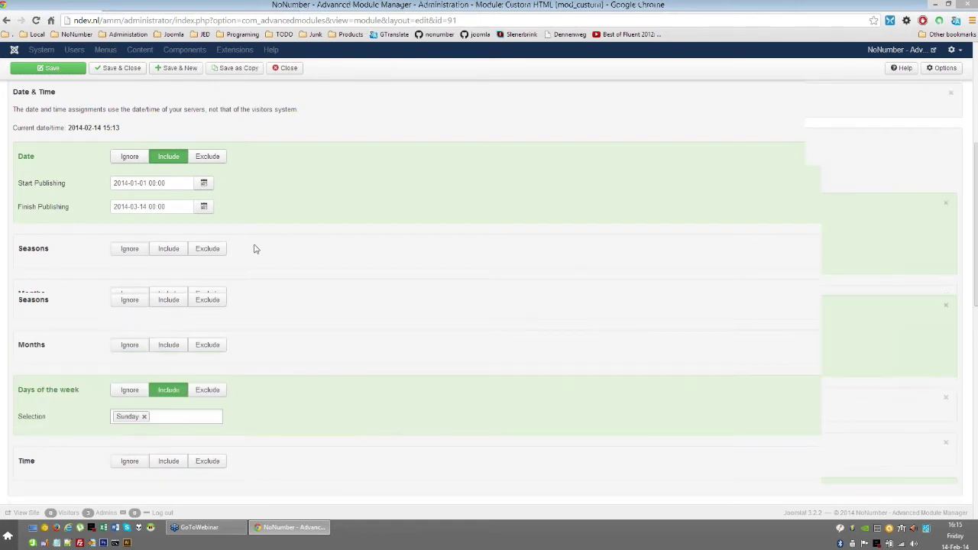
- Exclude the Time assignment, with Start Publishing set to 10:00 and Finish Publishing set to 11:00
{"action": "scroll", "coordinate": [130, 169], "scroll_direction": "up", "scroll_amount": 4}
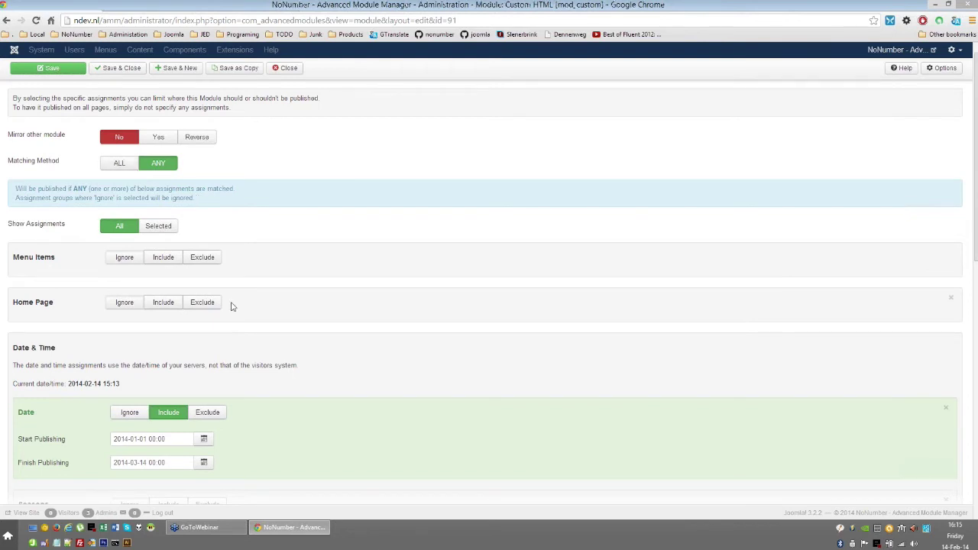
{"action": "scroll", "coordinate": [233, 306], "scroll_direction": "down", "scroll_amount": 1}
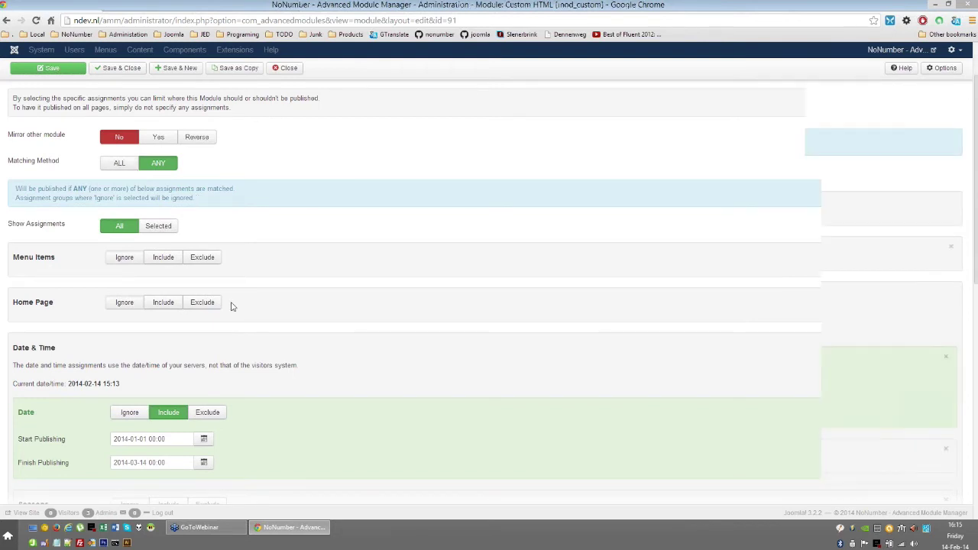
{"action": "scroll", "coordinate": [233, 306], "scroll_direction": "down", "scroll_amount": 1}
{"action": "scroll", "coordinate": [233, 306], "scroll_direction": "down", "scroll_amount": 4}
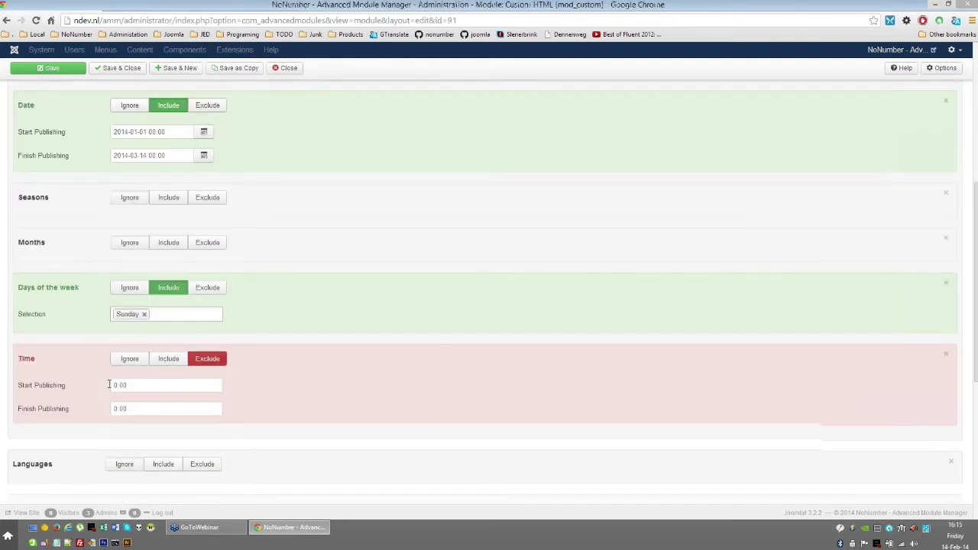
{"action": "left_click", "coordinate": [179, 386]}
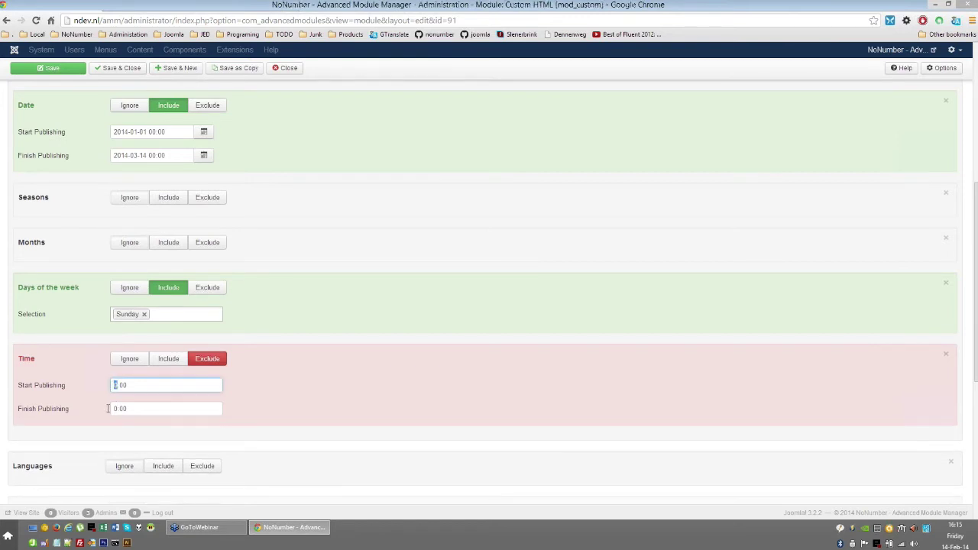
{"action": "type", "text": "1"}
{"action": "key", "text": "Tab"}
{"action": "type", "text": "11"}
{"action": "left_click", "coordinate": [292, 371]}
- Examine how the ANY Matching Method combines the included Date and Days of the week assignments with the excluded Time assignment
{"action": "scroll", "coordinate": [292, 370], "scroll_direction": "up", "scroll_amount": 1}
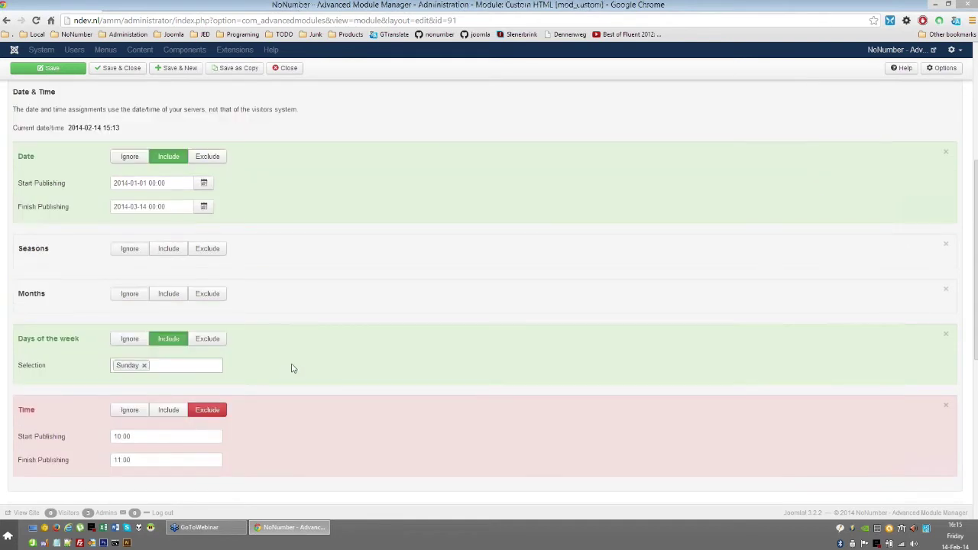
{"action": "scroll", "coordinate": [232, 263], "scroll_direction": "up", "scroll_amount": 4}
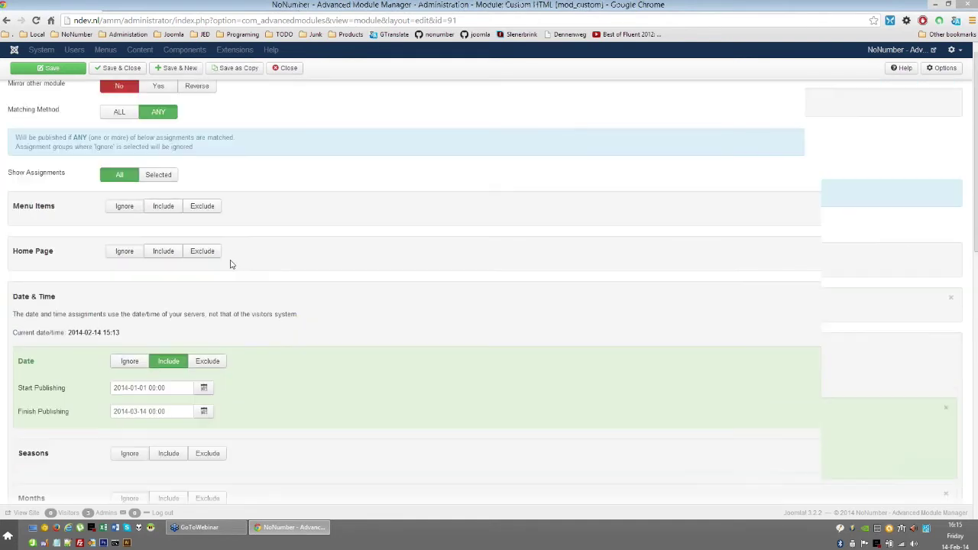
{"action": "scroll", "coordinate": [233, 267], "scroll_direction": "up", "scroll_amount": 1}
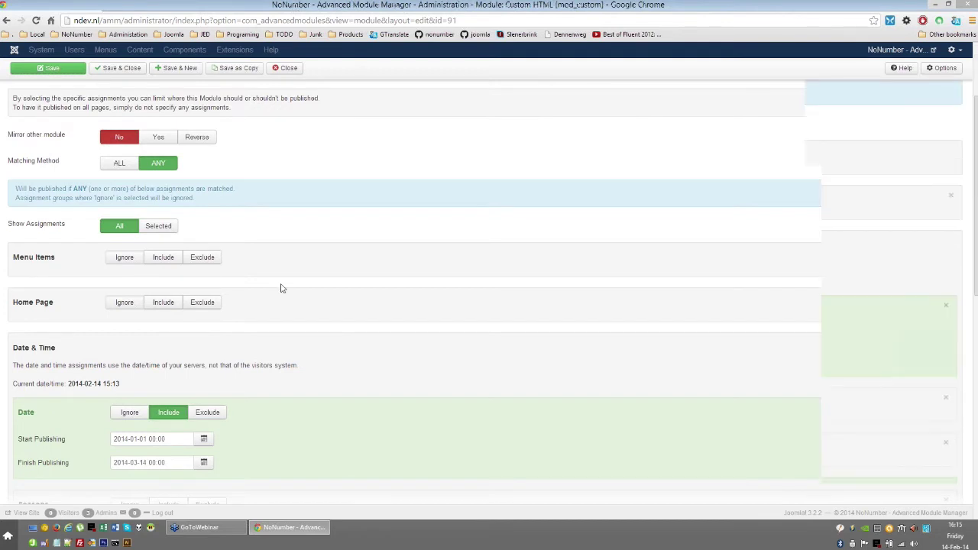
{"action": "scroll", "coordinate": [282, 285], "scroll_direction": "down", "scroll_amount": 2}
{"action": "scroll", "coordinate": [237, 350], "scroll_direction": "down", "scroll_amount": 1}
{"action": "scroll", "coordinate": [237, 351], "scroll_direction": "down", "scroll_amount": 2}
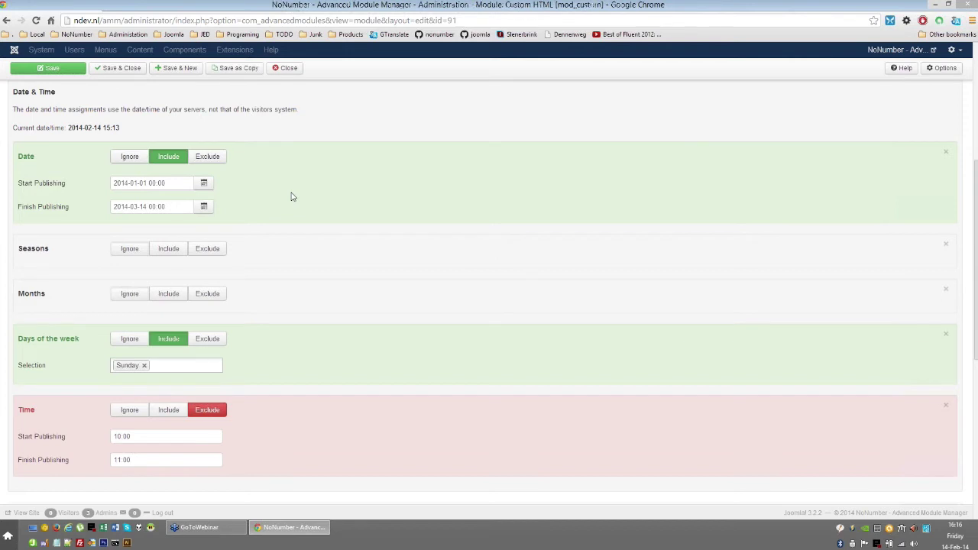
{"action": "scroll", "coordinate": [291, 197], "scroll_direction": "up", "scroll_amount": 1}
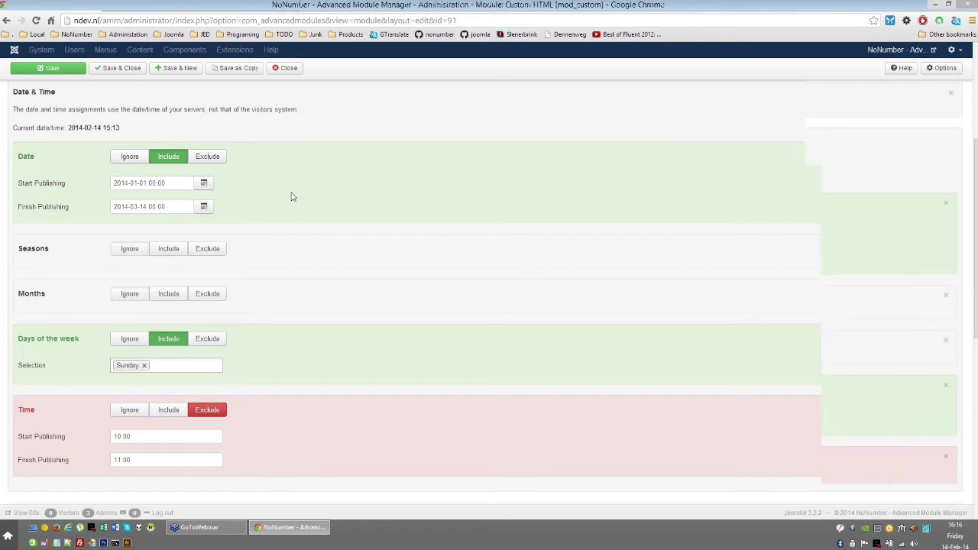
{"action": "scroll", "coordinate": [291, 197], "scroll_direction": "up", "scroll_amount": 1}
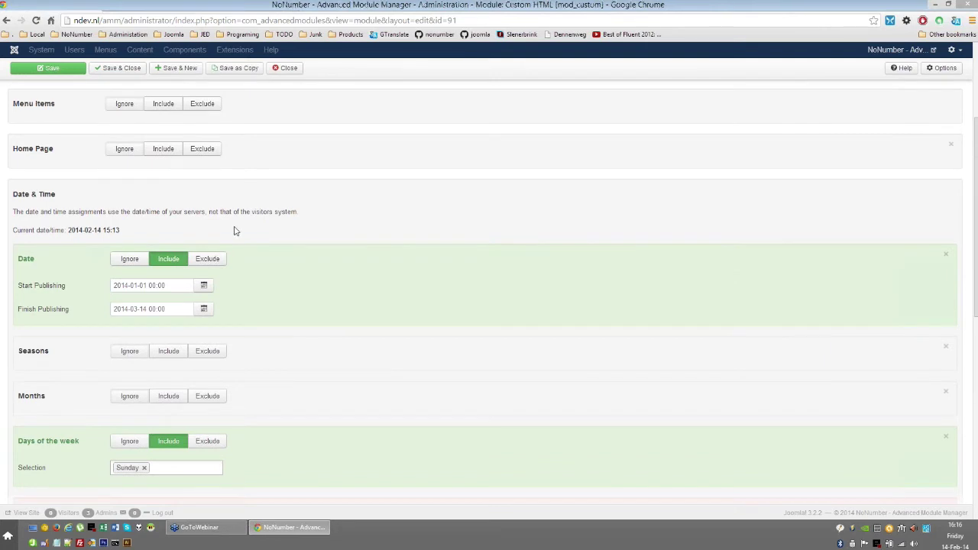
{"action": "scroll", "coordinate": [236, 231], "scroll_direction": "up", "scroll_amount": 1}
{"action": "scroll", "coordinate": [235, 231], "scroll_direction": "up", "scroll_amount": 2}
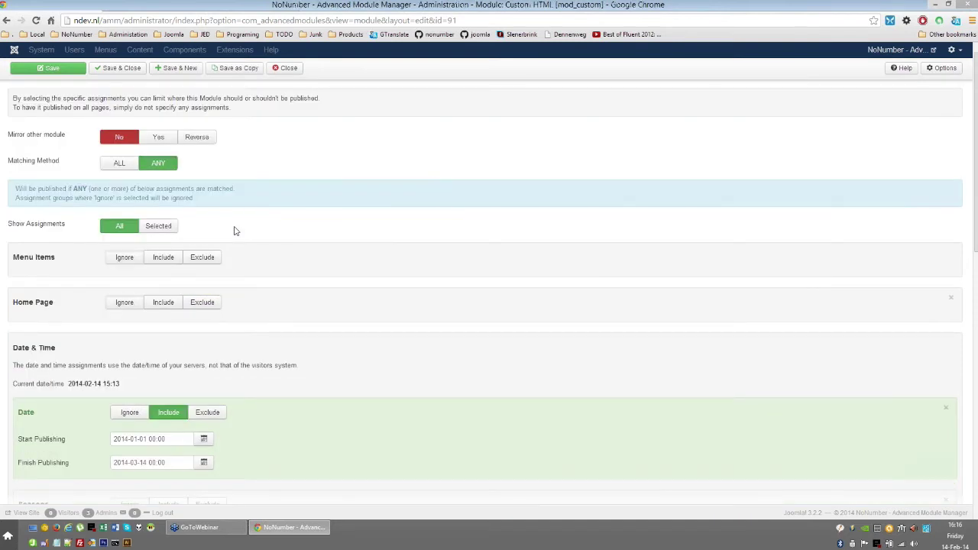
- Set the Matching Method to ALL and reset the Date, Days of the week and Time assignments to Ignore
{"action": "left_click", "coordinate": [122, 164]}
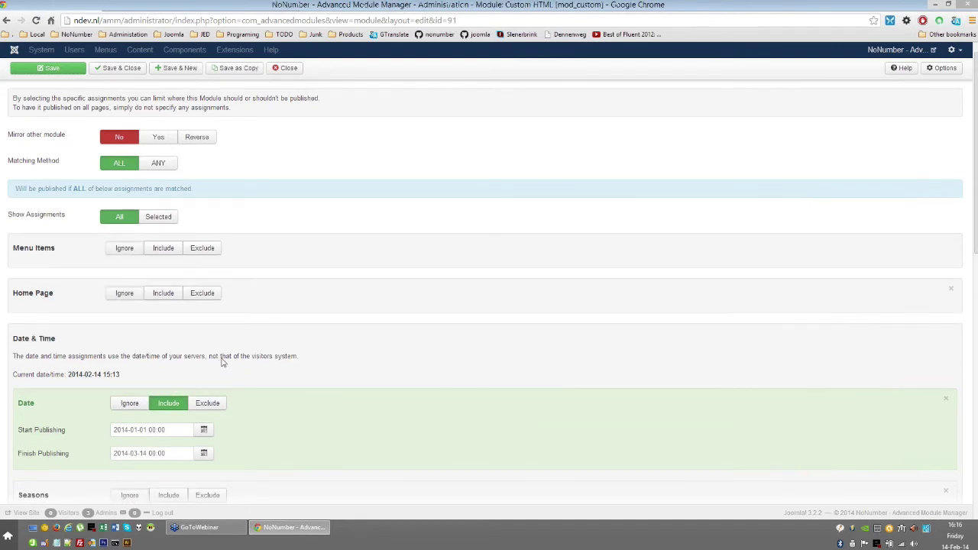
{"action": "scroll", "coordinate": [130, 251], "scroll_direction": "down", "scroll_amount": 1}
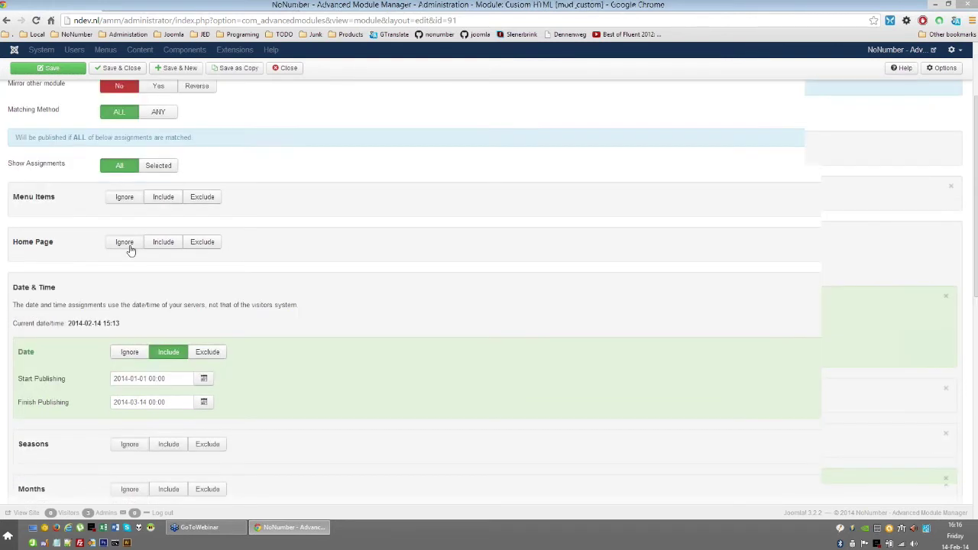
{"action": "scroll", "coordinate": [130, 251], "scroll_direction": "down", "scroll_amount": 2}
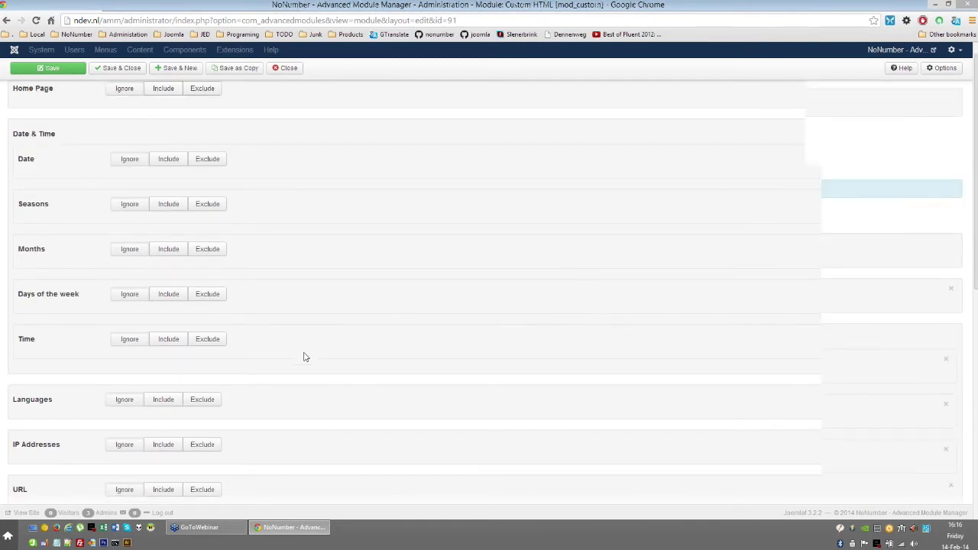
- Enable Show Extra Fields in the Advanced Module Manager options, label the first extra field Footer, and save and close the options
{"action": "scroll", "coordinate": [303, 357], "scroll_direction": "up", "scroll_amount": 3}
{"action": "scroll", "coordinate": [239, 139], "scroll_direction": "up", "scroll_amount": 1}
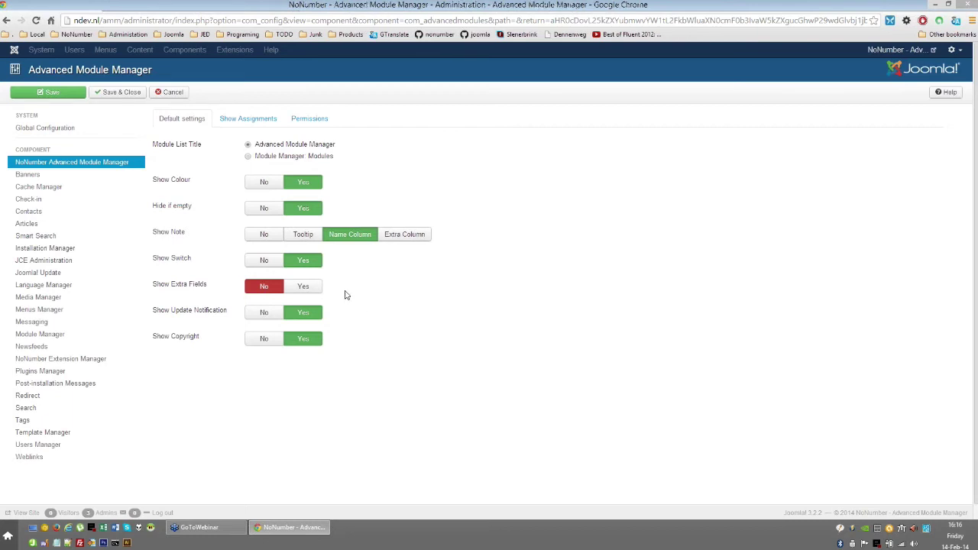
{"action": "left_click", "coordinate": [304, 287]}
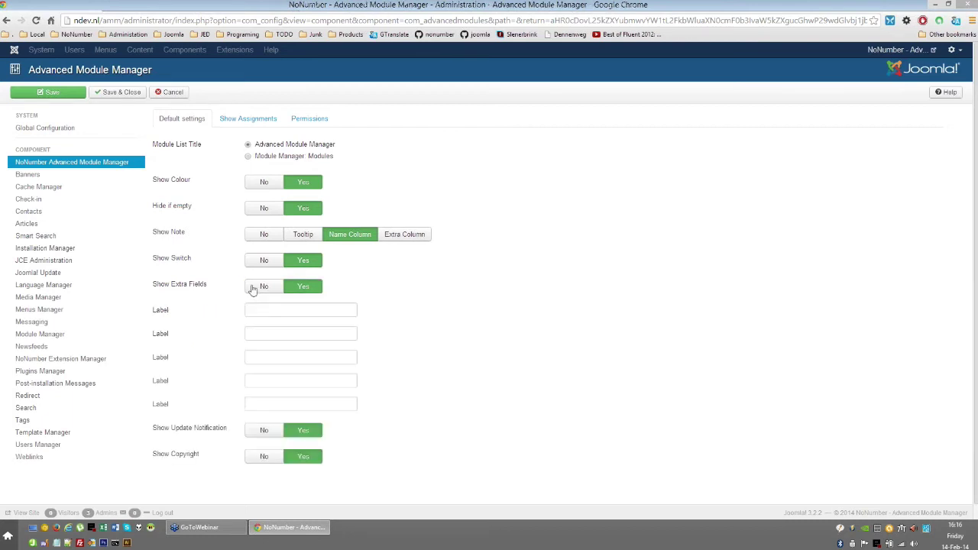
{"action": "mouse_move", "coordinate": [203, 285]}
{"action": "left_click", "coordinate": [311, 312]}
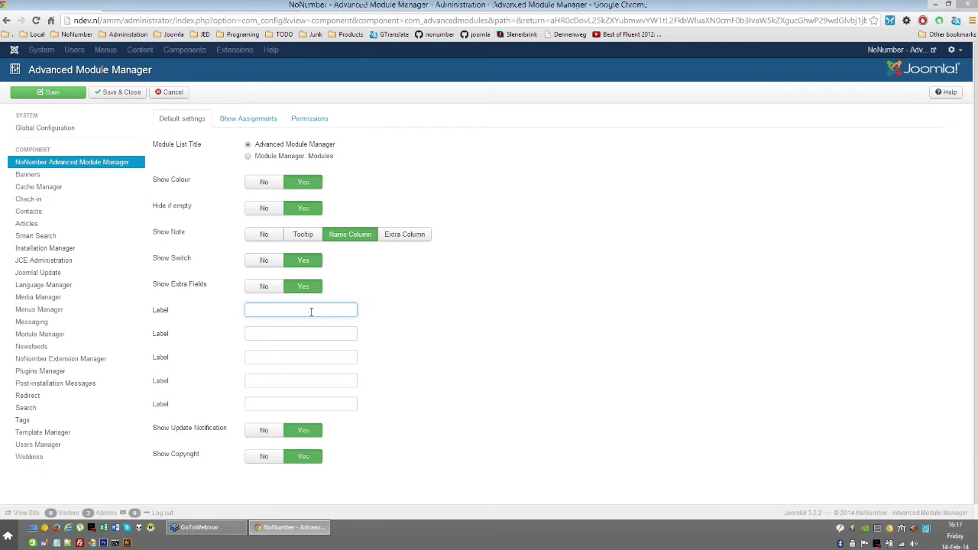
{"action": "type", "text": "Footer"}
{"action": "left_click", "coordinate": [122, 96]}
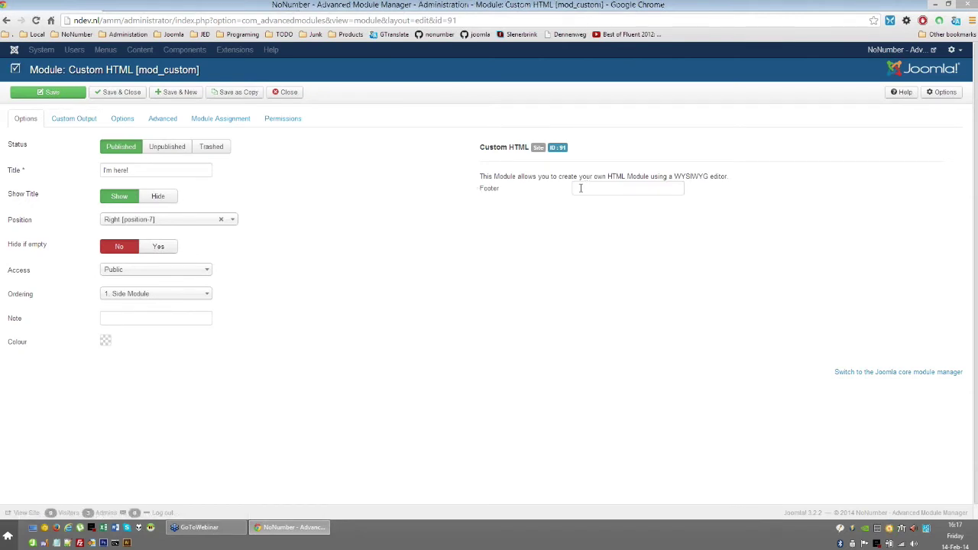
- Enter "Here is a footer!" in the module's Footer field and check the module on the site's home page
{"action": "key", "text": "Tab"}
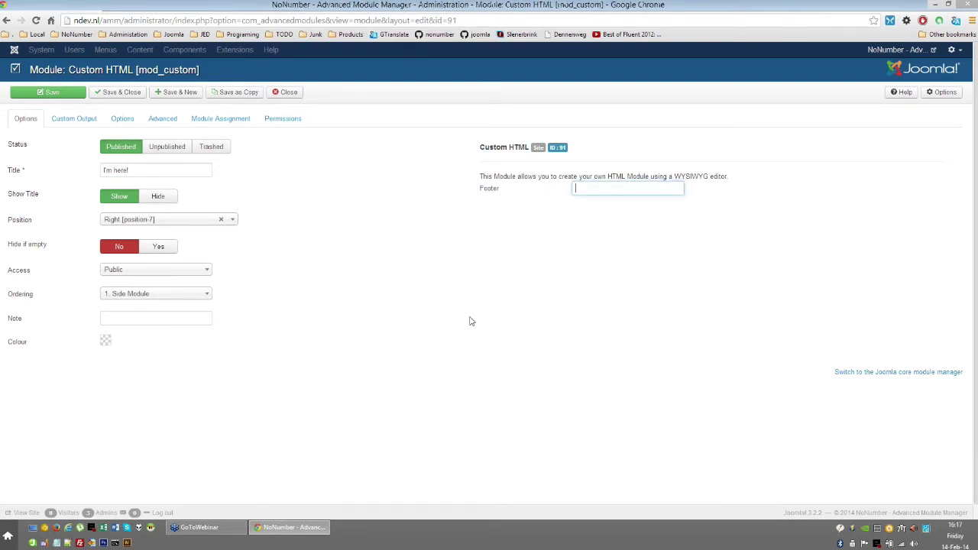
{"action": "type", "text": "Here is a footer!"}
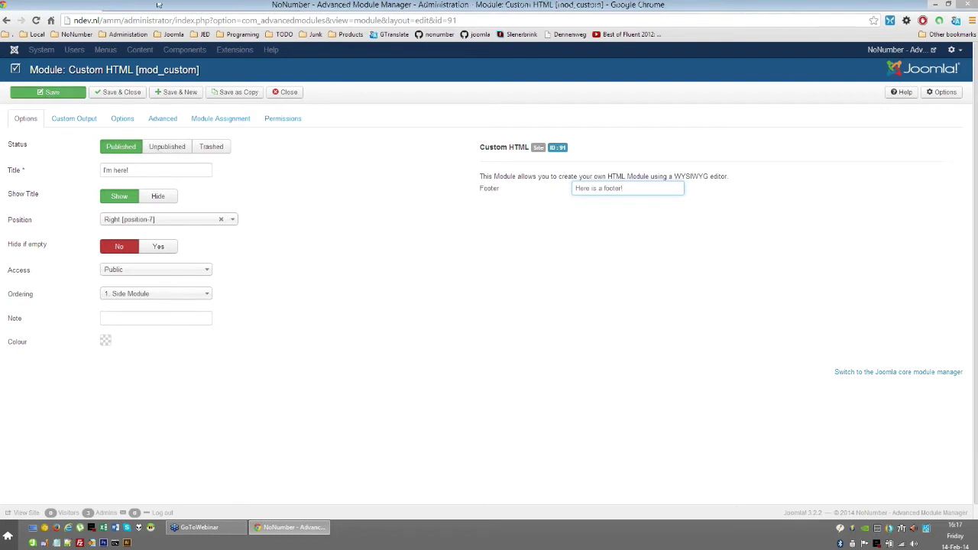
{"action": "key", "text": "Return"}
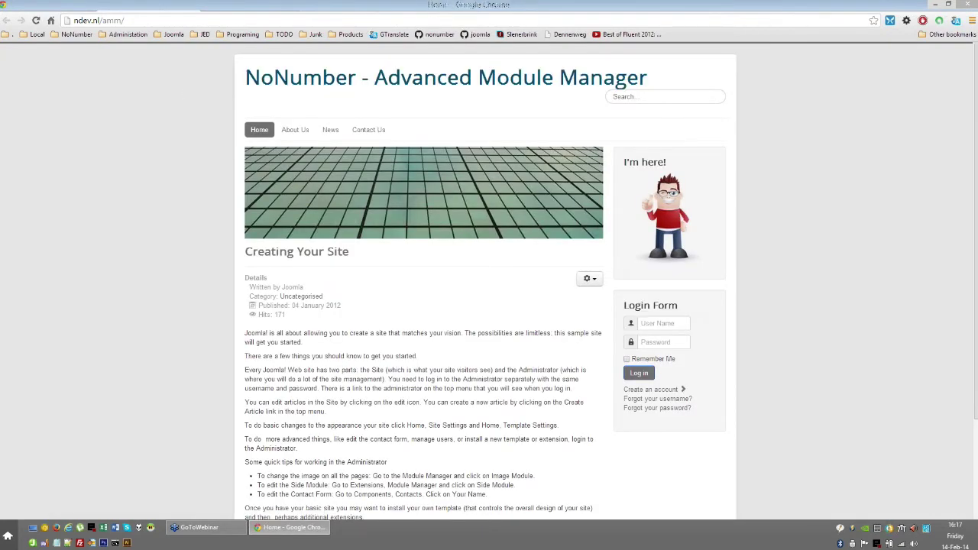
{"action": "left_click", "coordinate": [66, 6]}
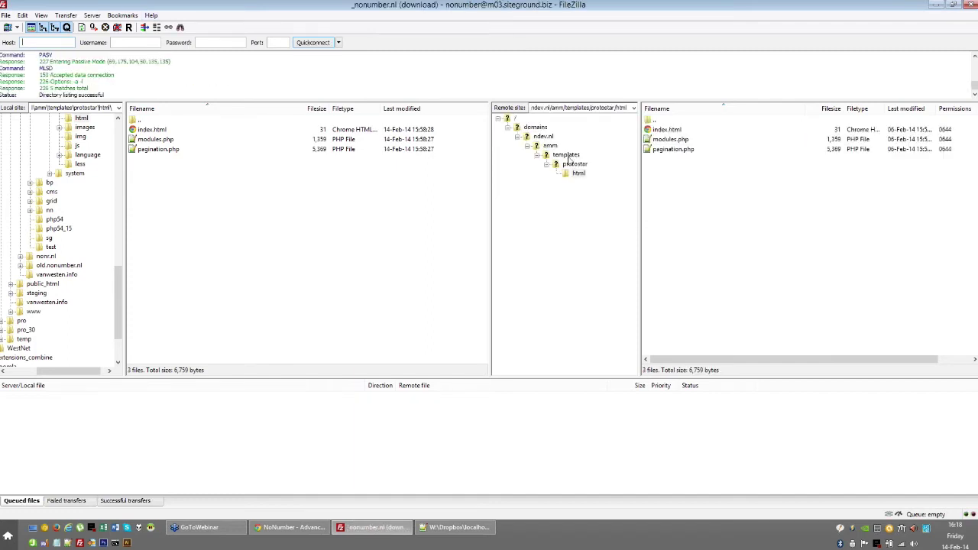
- In FileZilla, browse the remote site to amm/templates/protostar/html and open the local copy of modules.php in Notepad++
{"action": "left_click", "coordinate": [550, 146]}
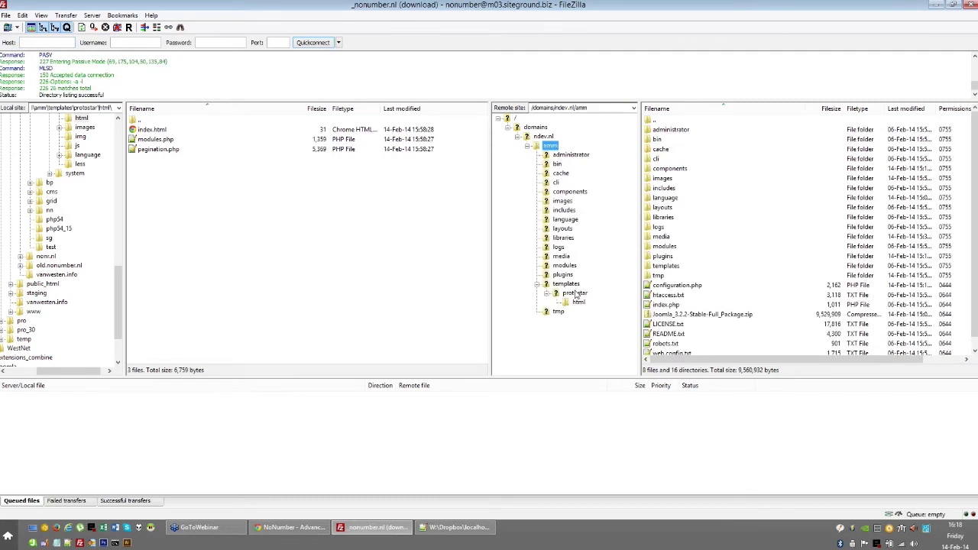
{"action": "left_click", "coordinate": [576, 294]}
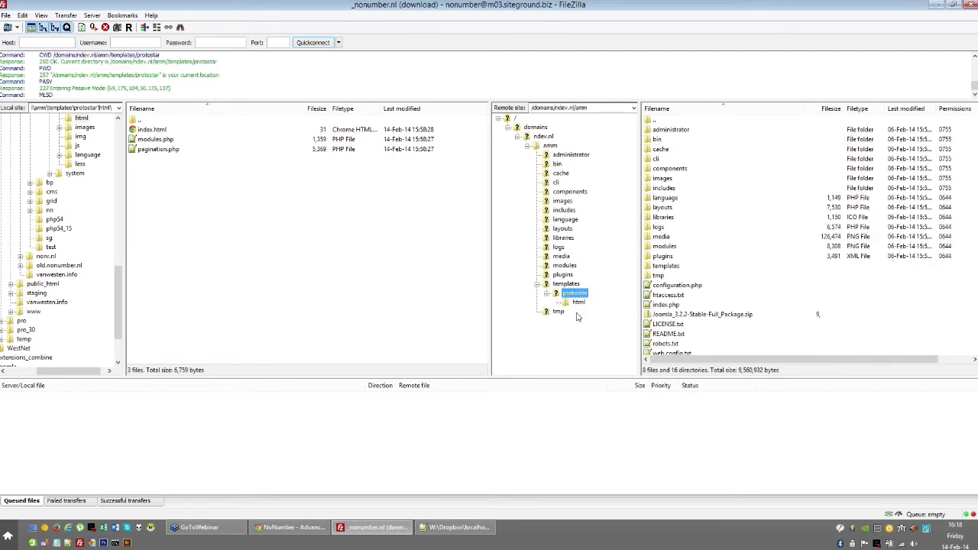
{"action": "left_click", "coordinate": [578, 312]}
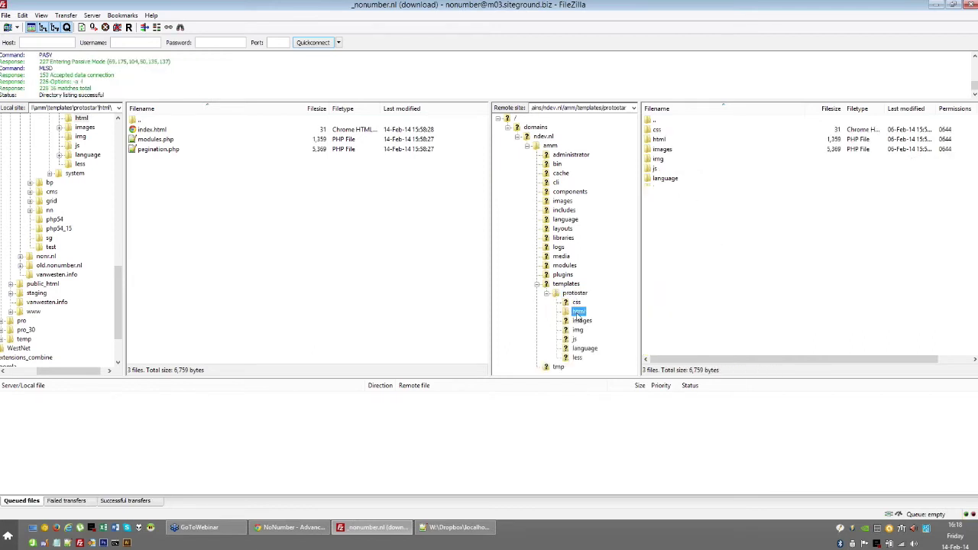
{"action": "left_click", "coordinate": [670, 140]}
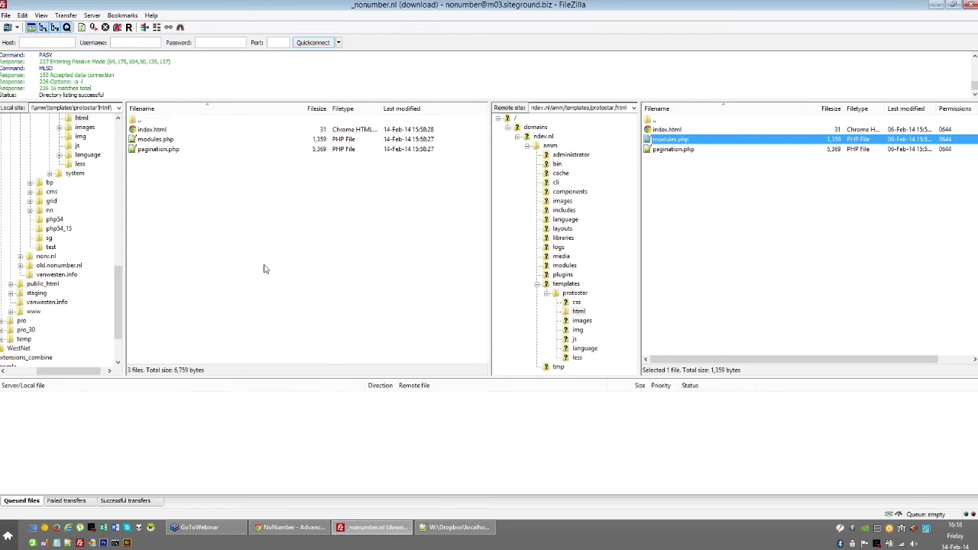
{"action": "left_click", "coordinate": [154, 140]}
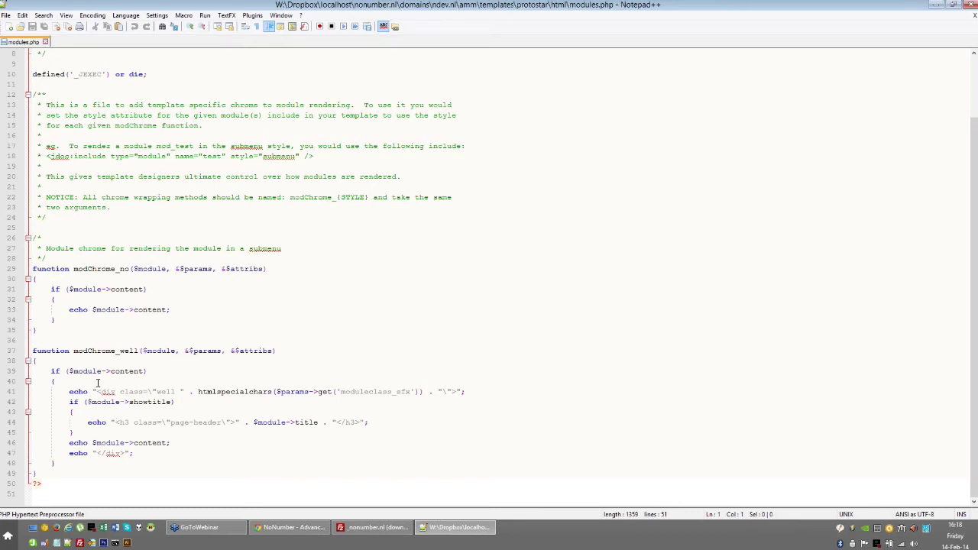
- Start an indented line reading "$footer =" at the beginning of the content block in the modChrome_well function
{"action": "left_click", "coordinate": [172, 387]}
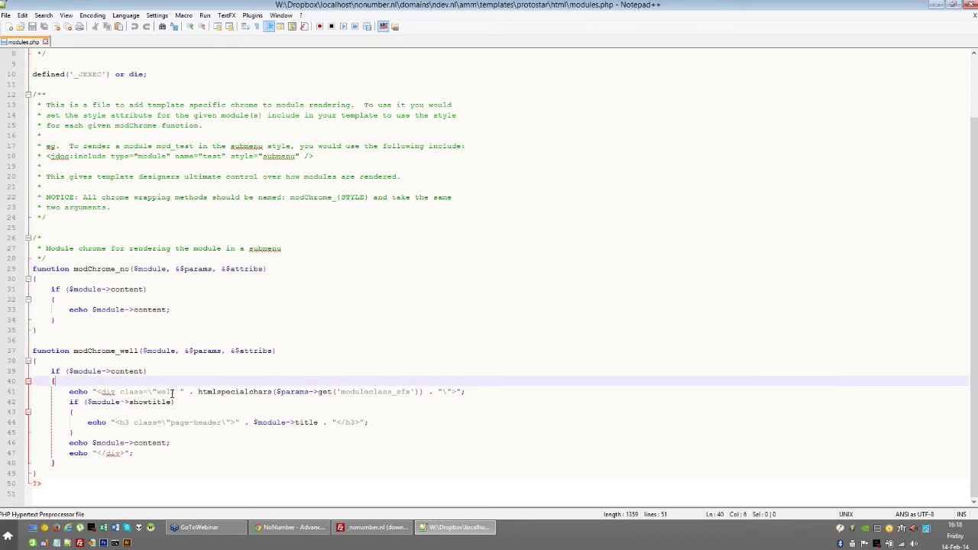
{"action": "key", "text": "Return"}
{"action": "type", "text": "$"}
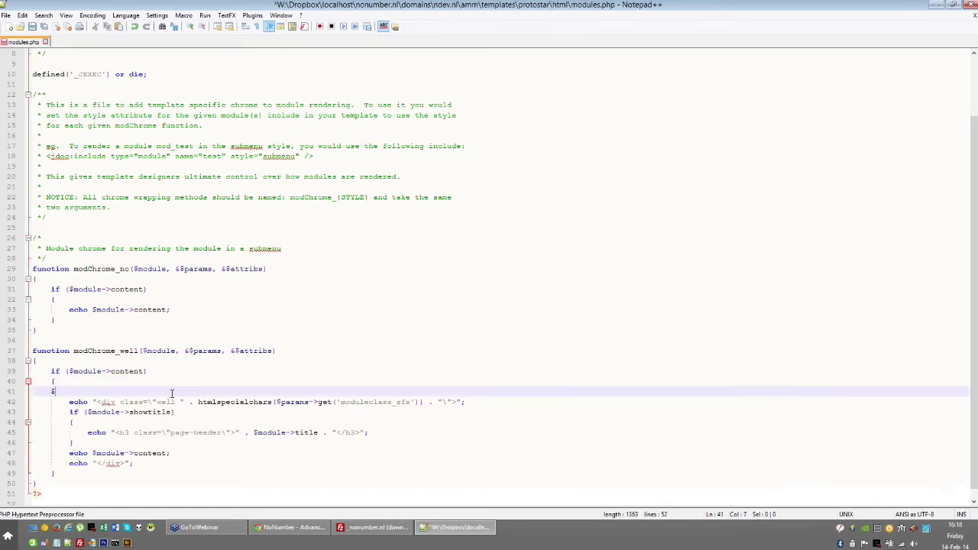
{"action": "type", "text": "footer ="}
{"action": "key", "text": "Home"}
{"action": "key", "text": "Tab"}
{"action": "key", "text": "End"}
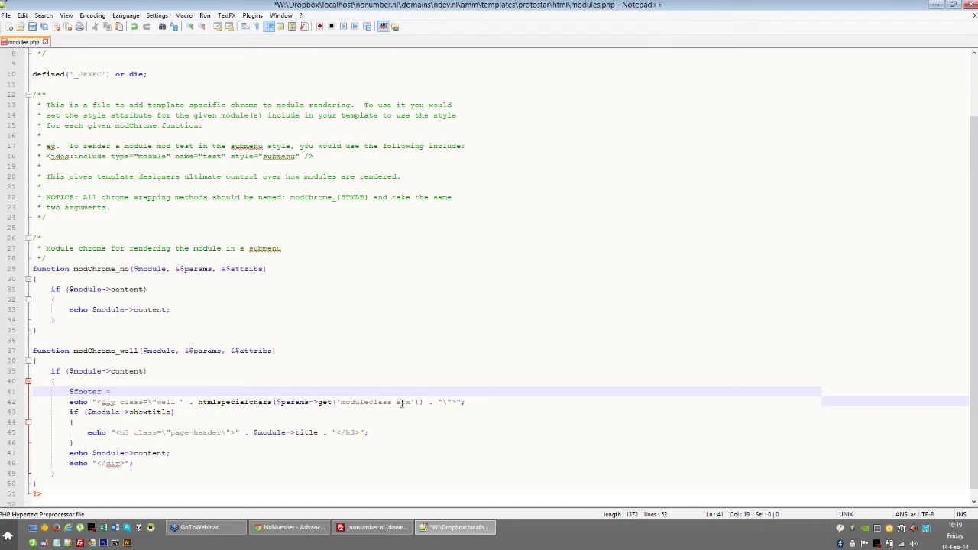
- Complete the $footer assignment with $params->get('moduleclass_sfx') copied from the div line below, ending it with a semicolon
{"action": "left_click_drag", "start_coordinate": [275, 402], "coordinate": [420, 401]}
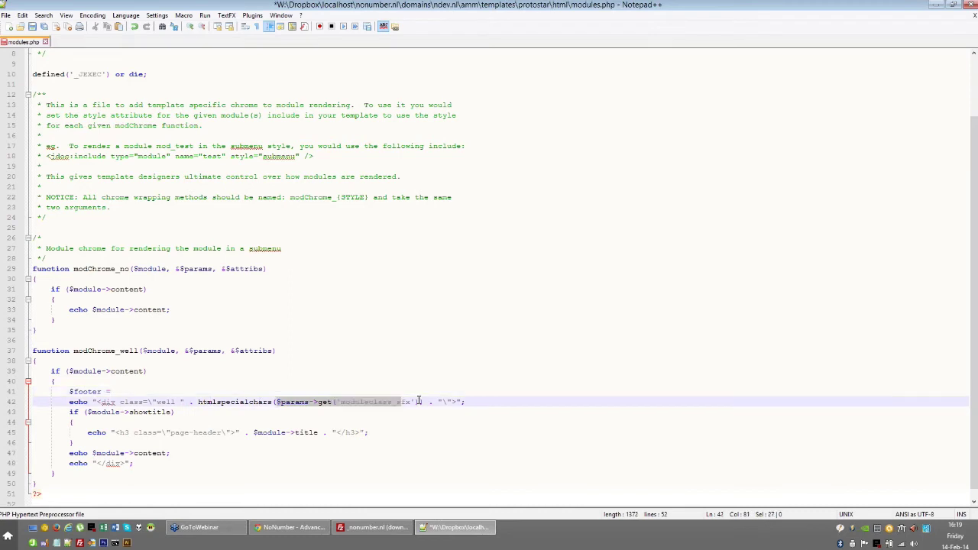
{"action": "key", "text": "ctrl+c"}
{"action": "left_click", "coordinate": [211, 391]}
{"action": "key", "text": "ctrl+v"}
{"action": "scroll", "coordinate": [261, 348], "scroll_direction": "up", "scroll_amount": 2}
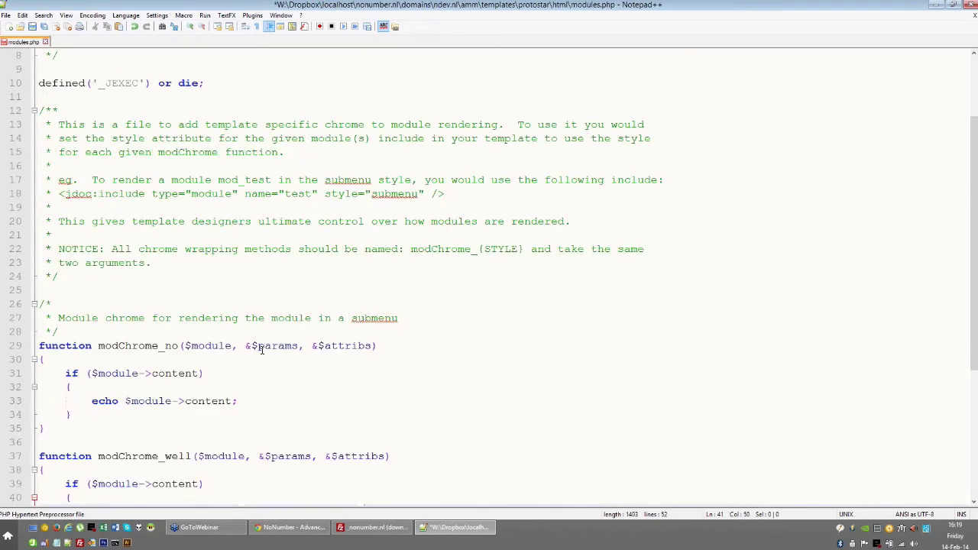
{"action": "scroll", "coordinate": [260, 348], "scroll_direction": "up", "scroll_amount": 1}
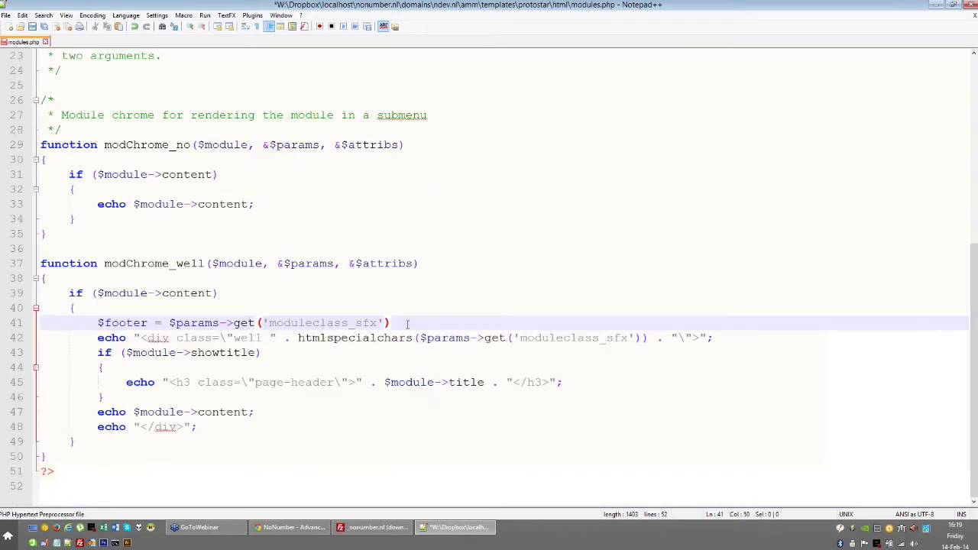
{"action": "type", "text": ";"}
{"action": "type", "text": "'"}
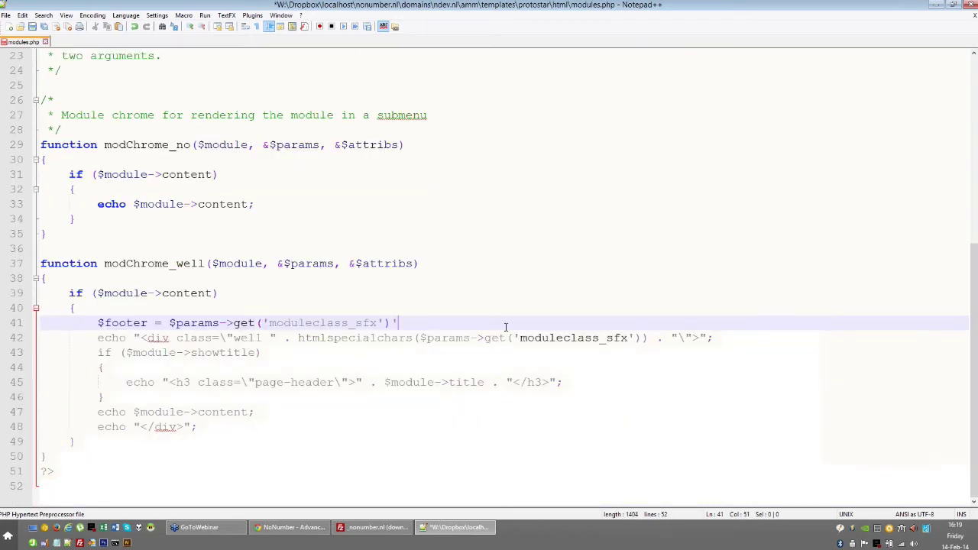
{"action": "key", "text": "BackSpace"}
{"action": "type", "text": ";"}
- Replace moduleclass_sfx with extra1 in the $params->get call of the $footer assignment
{"action": "double_click", "coordinate": [573, 337]}
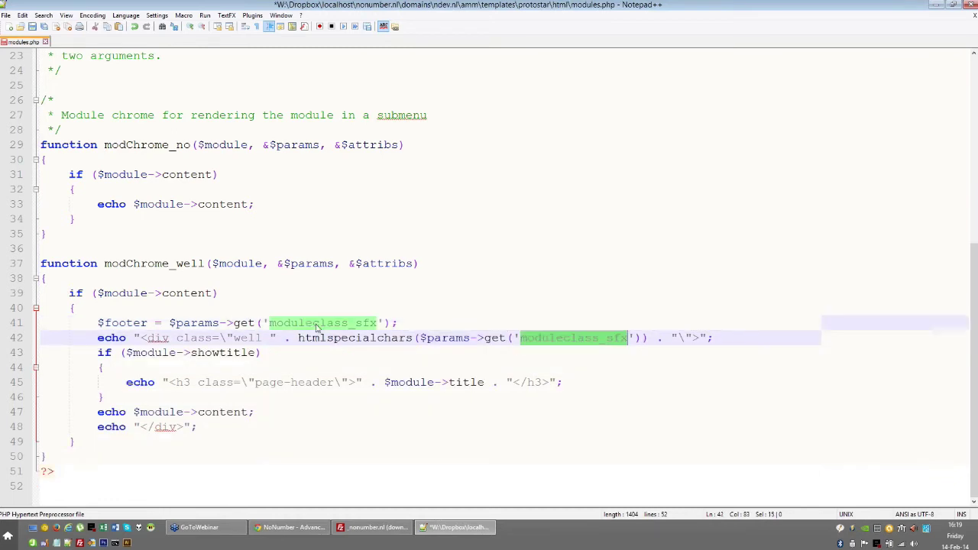
{"action": "double_click", "coordinate": [317, 323]}
{"action": "type", "text": "extra"}
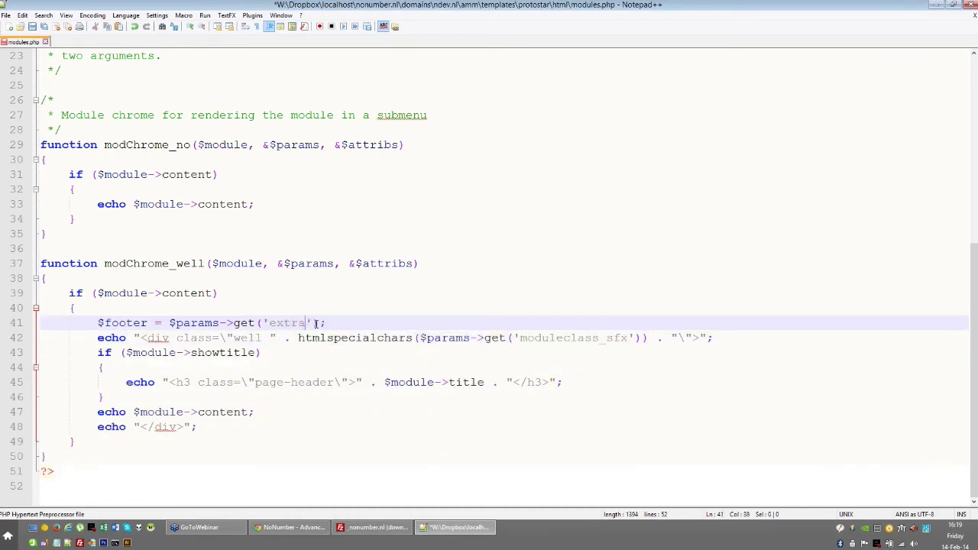
{"action": "type", "text": "l"}
- Duplicate the showtitle if-block below the module content echo, and use $footer as its condition and echoed value
{"action": "left_click_drag", "start_coordinate": [110, 399], "coordinate": [280, 426]}
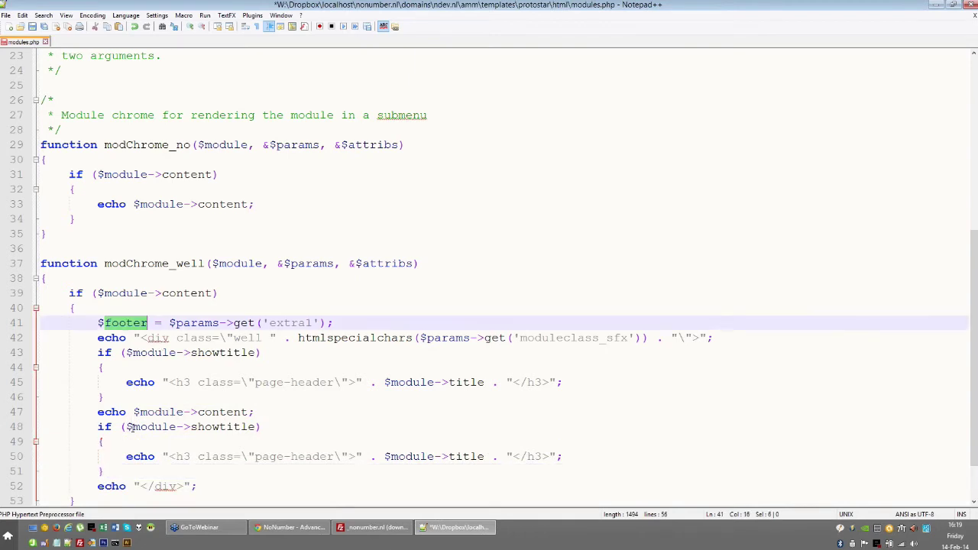
{"action": "left_click_drag", "start_coordinate": [130, 428], "coordinate": [257, 428]}
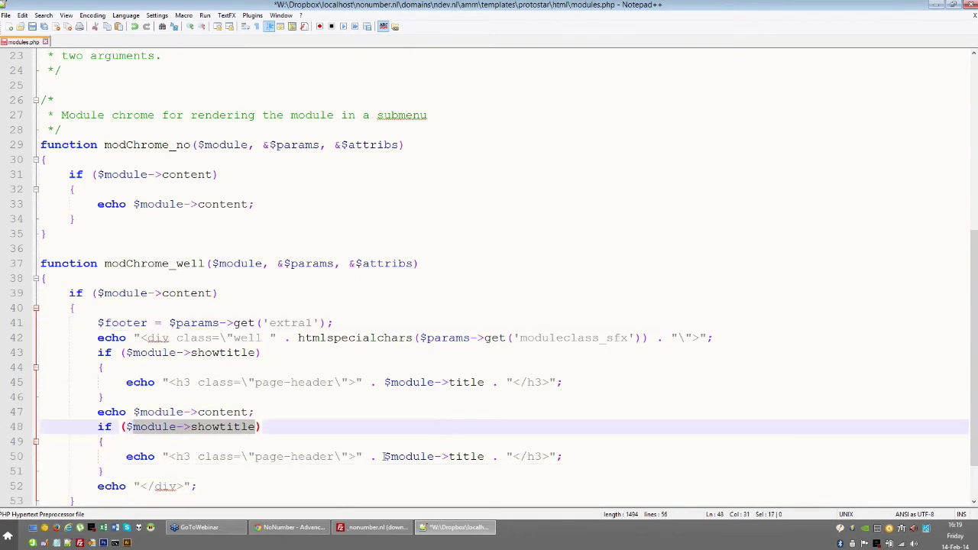
{"action": "key", "text": "ctrl+v"}
{"action": "left_click_drag", "start_coordinate": [390, 457], "coordinate": [484, 456]}
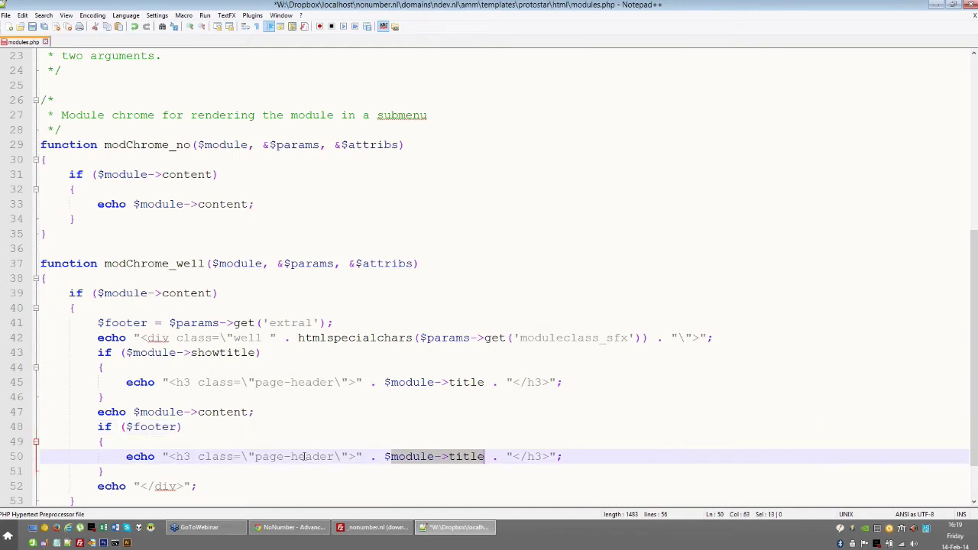
{"action": "key", "text": "ctrl+v"}
- Change the footer heading's class to page-footer and both its opening and closing tags to h4, and save modules.php
{"action": "left_click_drag", "start_coordinate": [291, 456], "coordinate": [335, 456]}
{"action": "type", "text": "footer"}
{"action": "scroll", "coordinate": [197, 393], "scroll_direction": "down", "scroll_amount": 1}
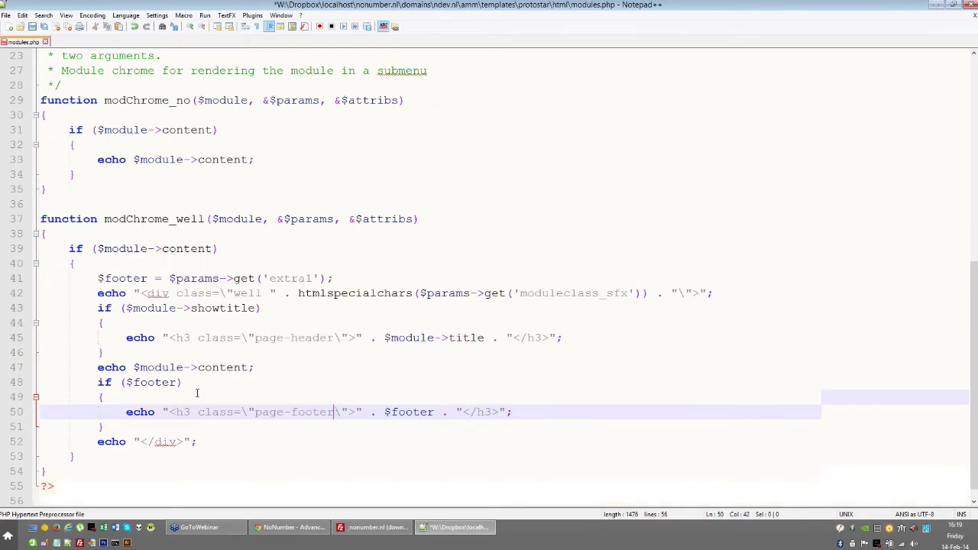
{"action": "double_click", "coordinate": [184, 412]}
{"action": "type", "text": "h4"}
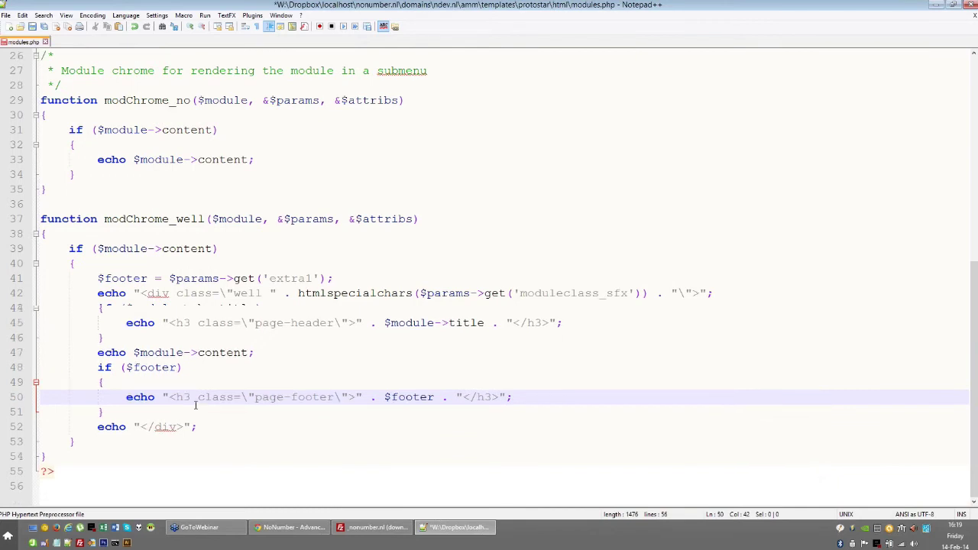
{"action": "scroll", "coordinate": [196, 393], "scroll_direction": "down", "scroll_amount": 1}
{"action": "double_click", "coordinate": [487, 397]}
{"action": "type", "text": "h4"}
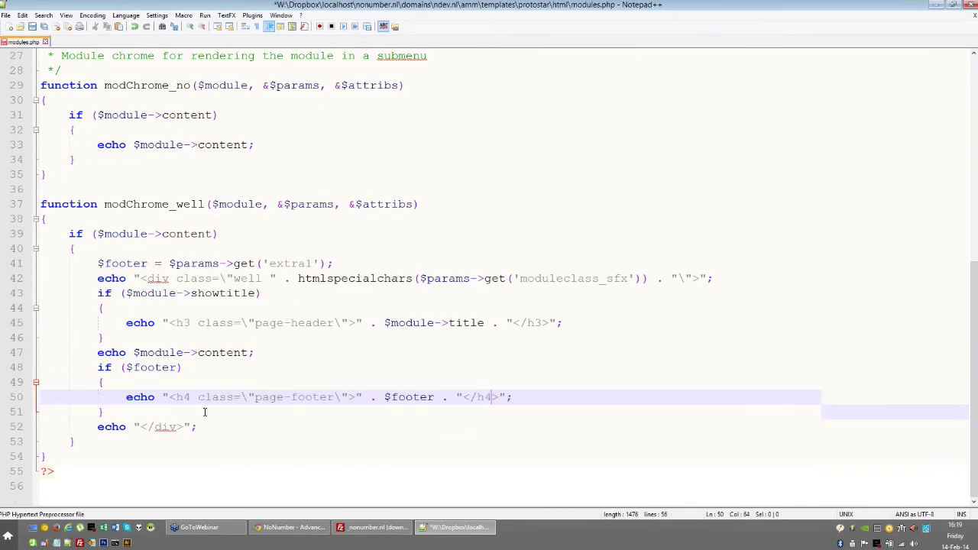
{"action": "left_click", "coordinate": [205, 412]}
{"action": "key", "text": "ctrl+s"}
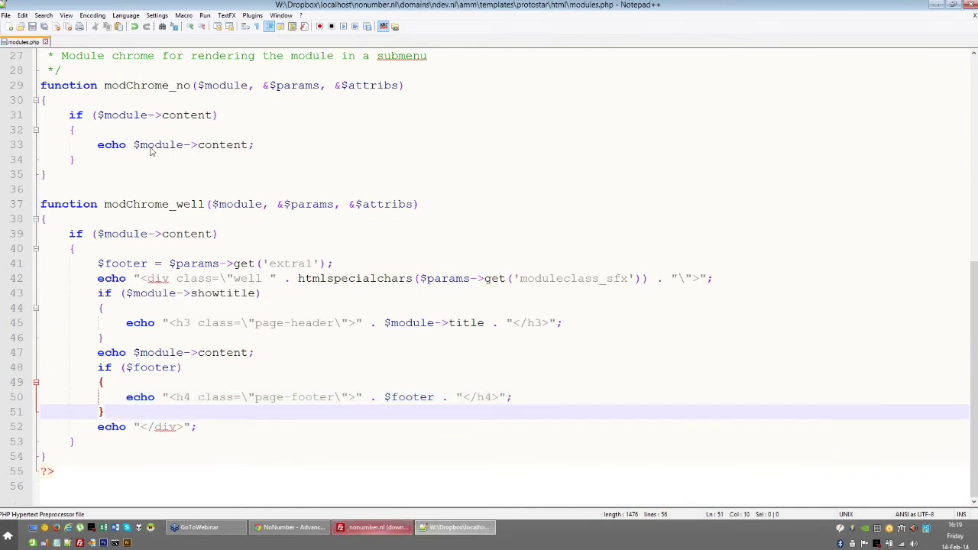
- Switch to FileZilla, upload modules.php over the remote copy, and check the module's footer on the site's home page in Chrome
{"action": "key", "text": "alt+Tab"}
{"action": "double_click", "coordinate": [156, 141]}
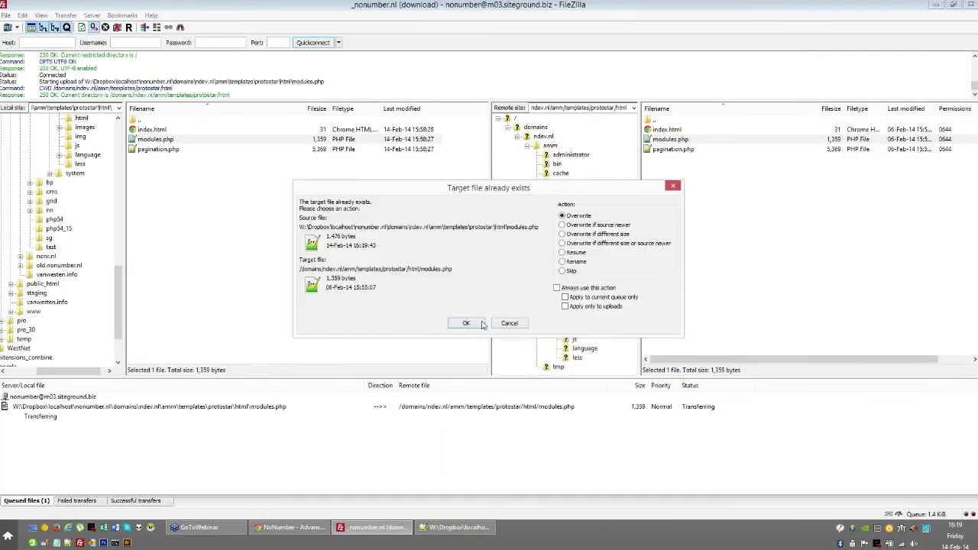
{"action": "key", "text": "alt+a"}
{"action": "key", "text": "Return"}
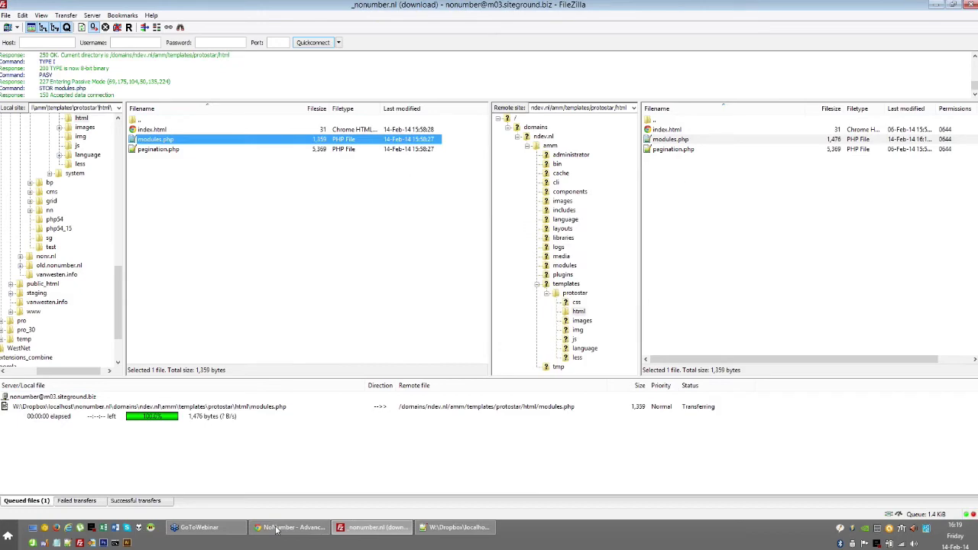
{"action": "left_click", "coordinate": [277, 530]}
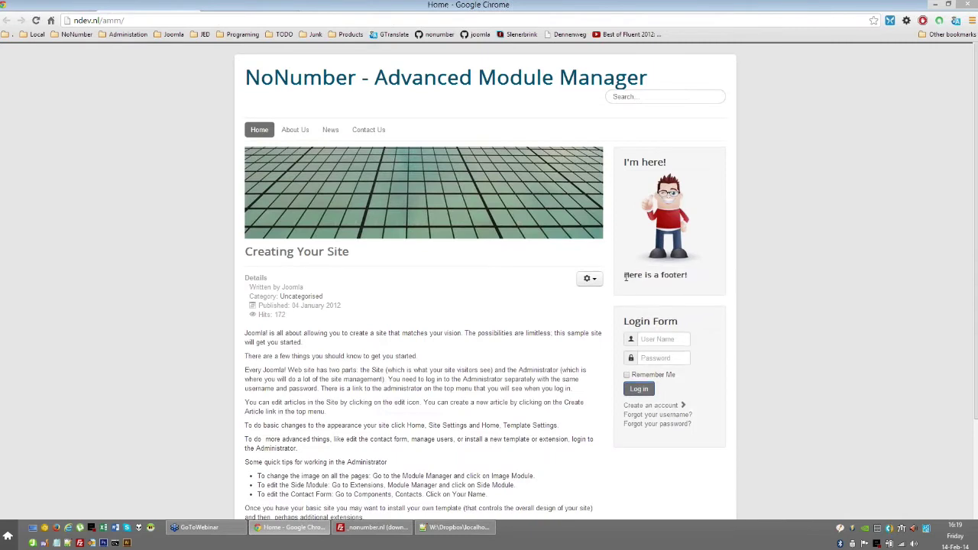
{"action": "left_click_drag", "start_coordinate": [650, 301], "coordinate": [640, 243]}
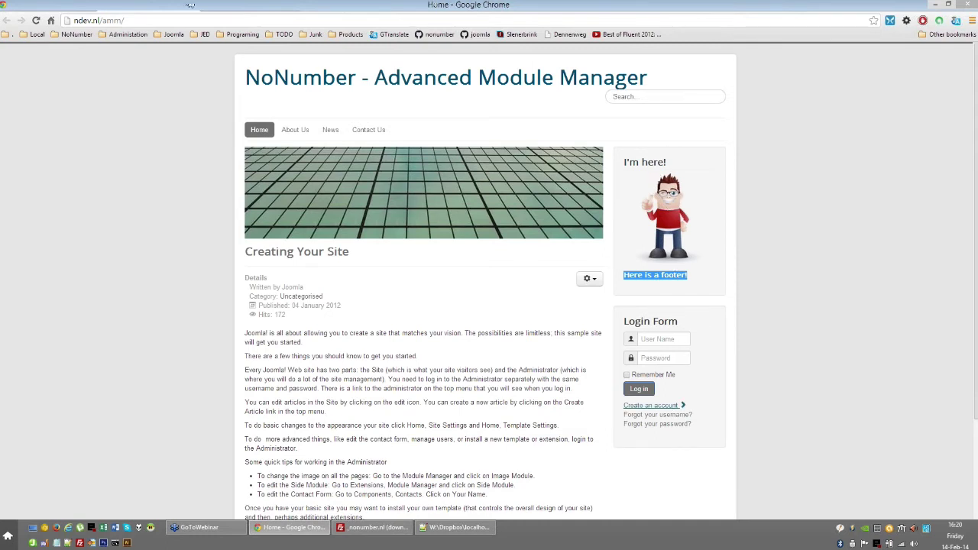
- Open the Login Form module from the module list, enter "fgdsfhgsdhffdsg" in its Footer field, and save it as a copy
{"action": "key", "text": "alt+Tab"}
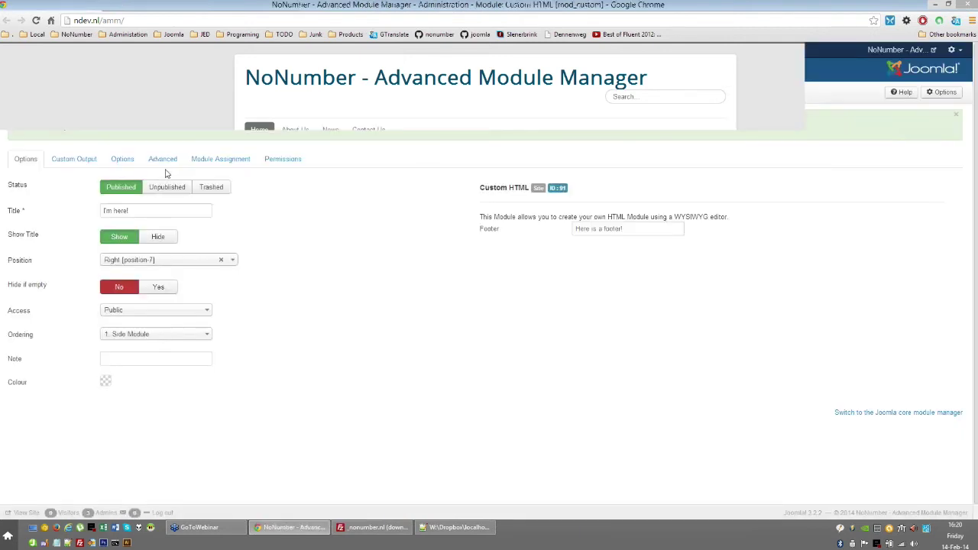
{"action": "key", "text": "Escape"}
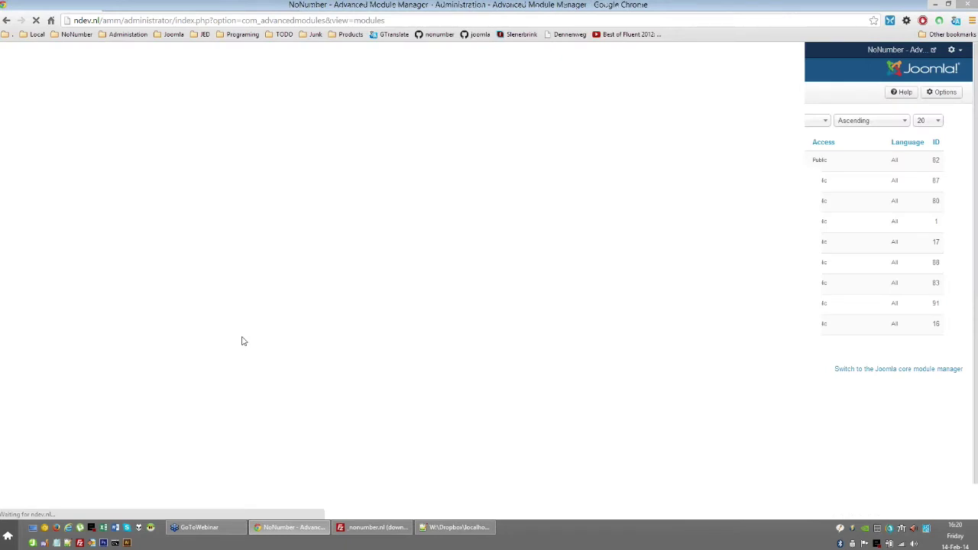
{"action": "left_click", "coordinate": [246, 324]}
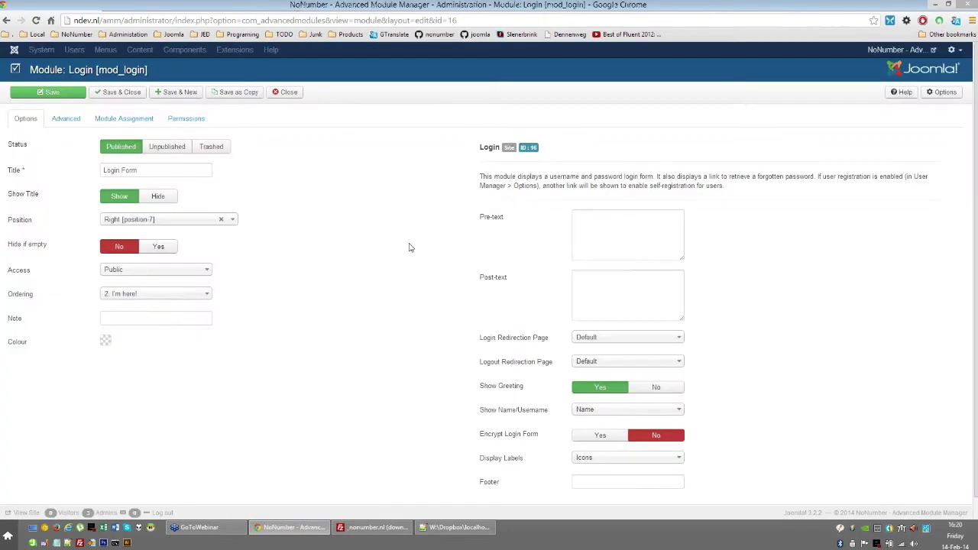
{"action": "scroll", "coordinate": [613, 463], "scroll_direction": "down", "scroll_amount": 1}
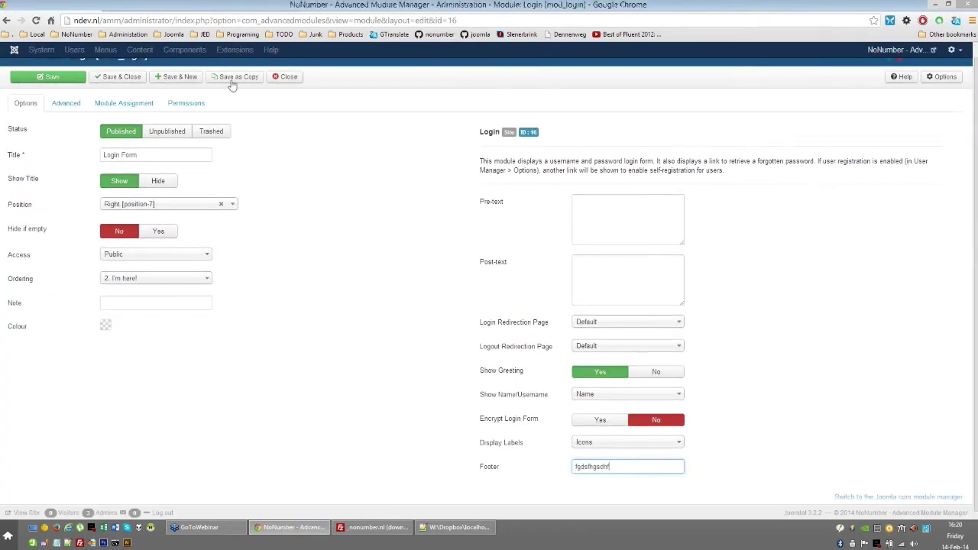
{"action": "type", "text": "fdsg"}
{"action": "left_click", "coordinate": [229, 77]}
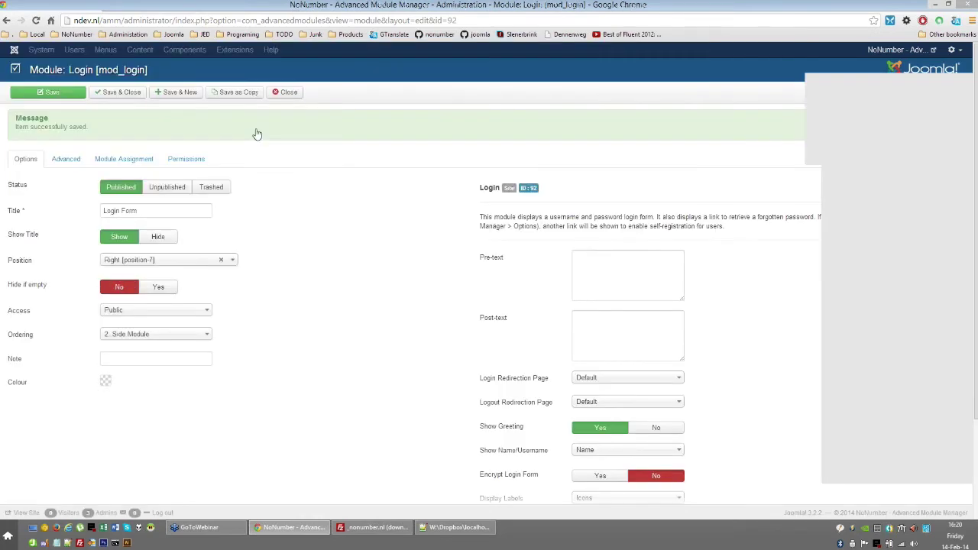
- Reload the site's home page and check the footer text under the copied Login Form module
{"action": "key", "text": "ctrl+Tab"}
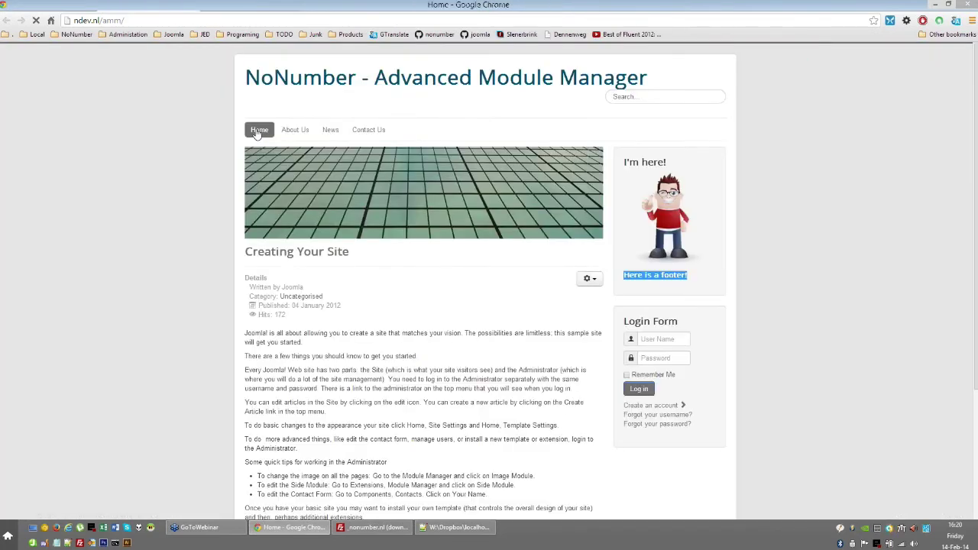
{"action": "scroll", "coordinate": [671, 419], "scroll_direction": "down", "scroll_amount": 3}
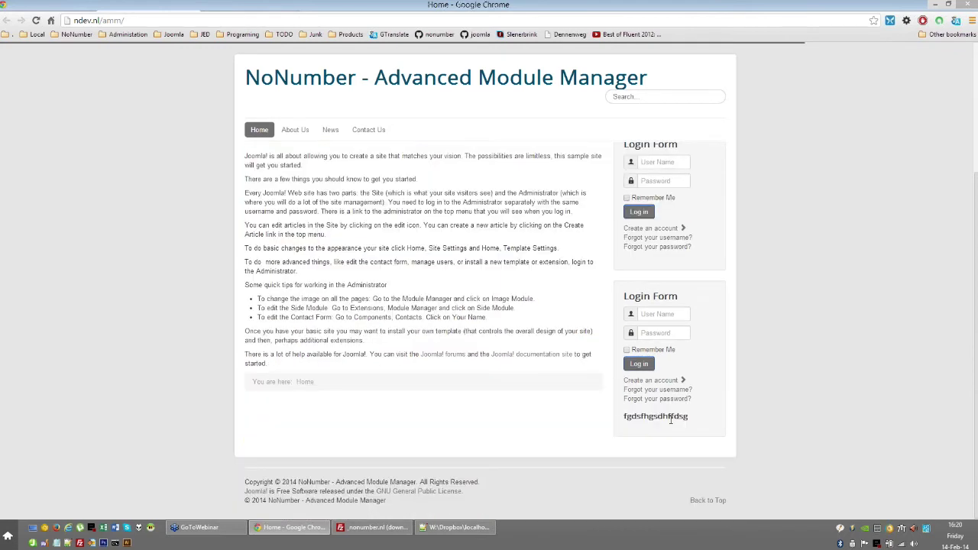
{"action": "double_click", "coordinate": [670, 420]}
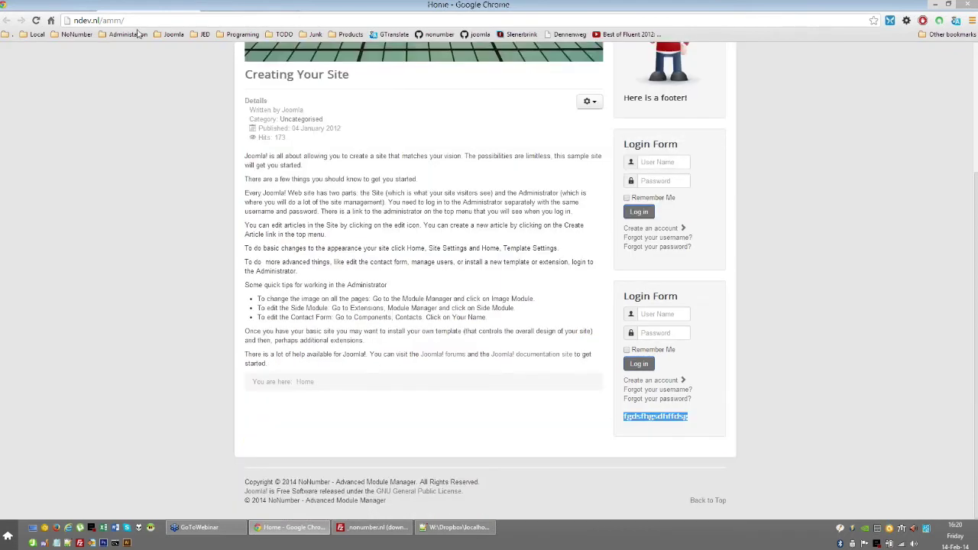
- Trash the copied Login Form module with ID 92 in the module list and look over the home page
{"action": "key", "text": "ctrl+shift+Tab"}
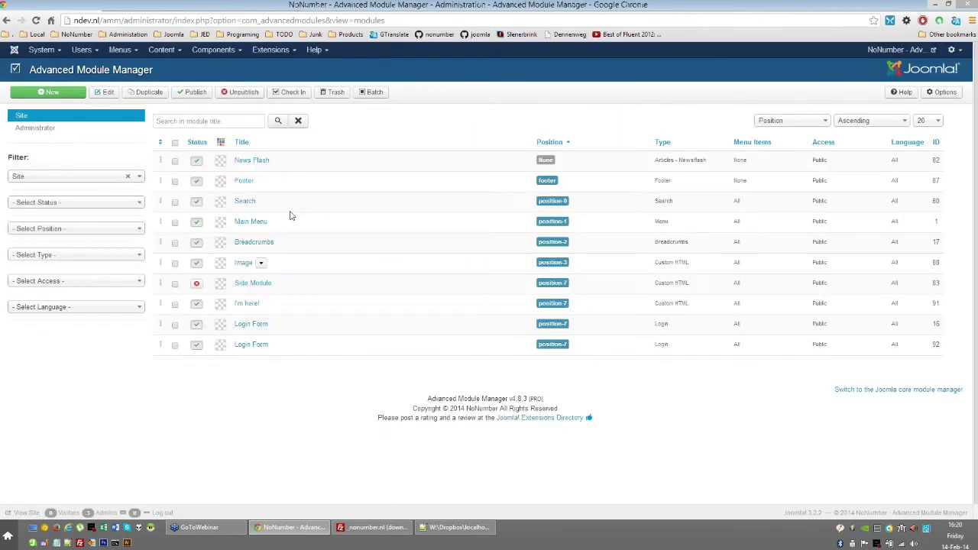
{"action": "left_click", "coordinate": [175, 348]}
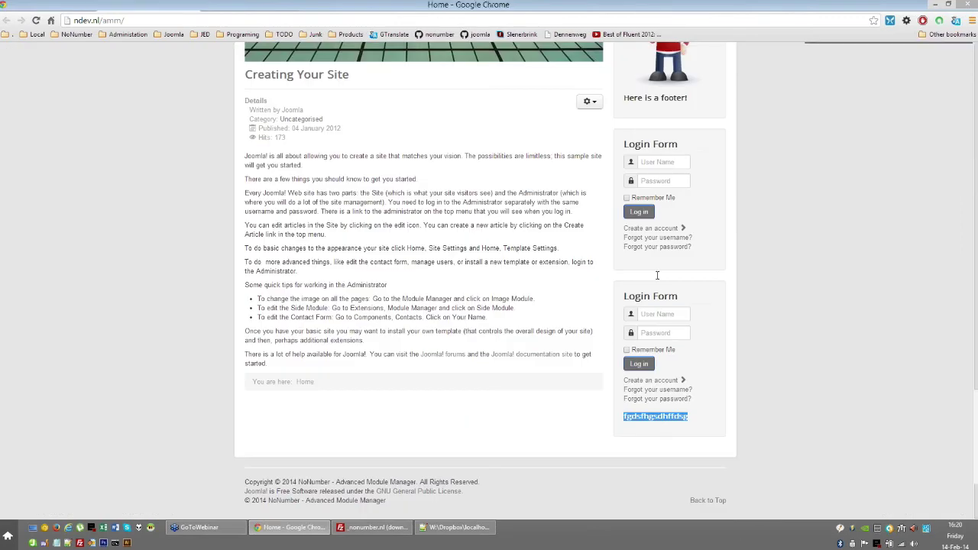
{"action": "scroll", "coordinate": [657, 275], "scroll_direction": "up", "scroll_amount": 3}
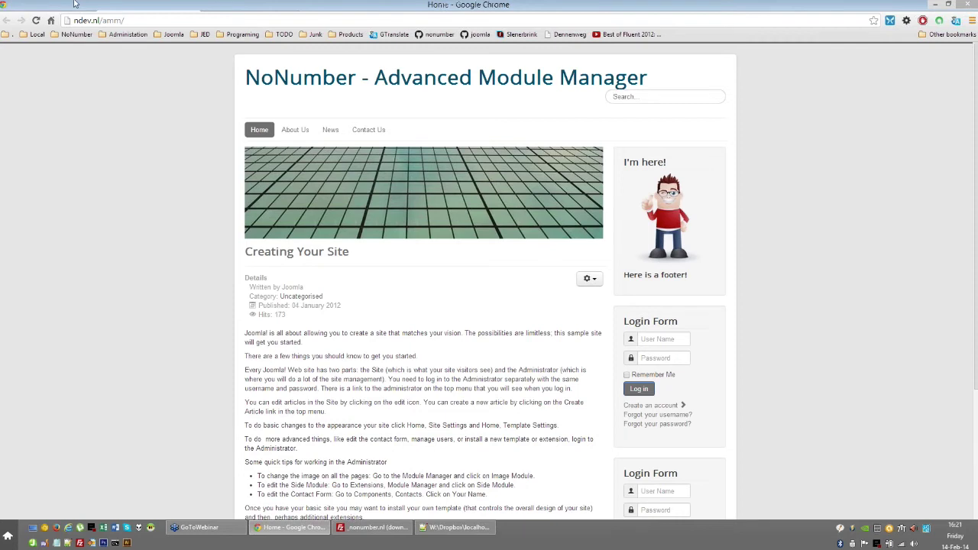
{"action": "key", "text": "ctrl+Tab"}
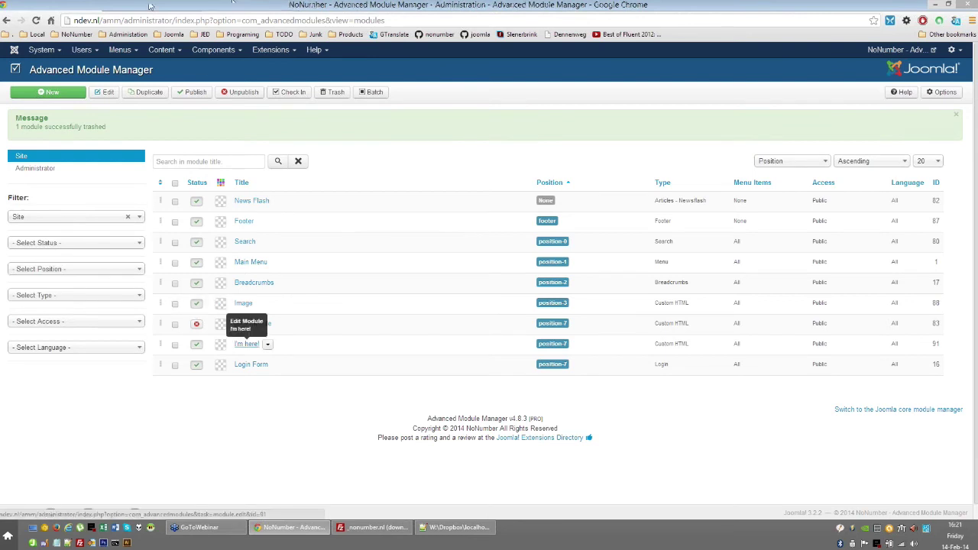
- In the I'm here! module's assignments, set Custom PHP to Include and enlarge its code box to review the script
{"action": "left_click", "coordinate": [247, 344]}
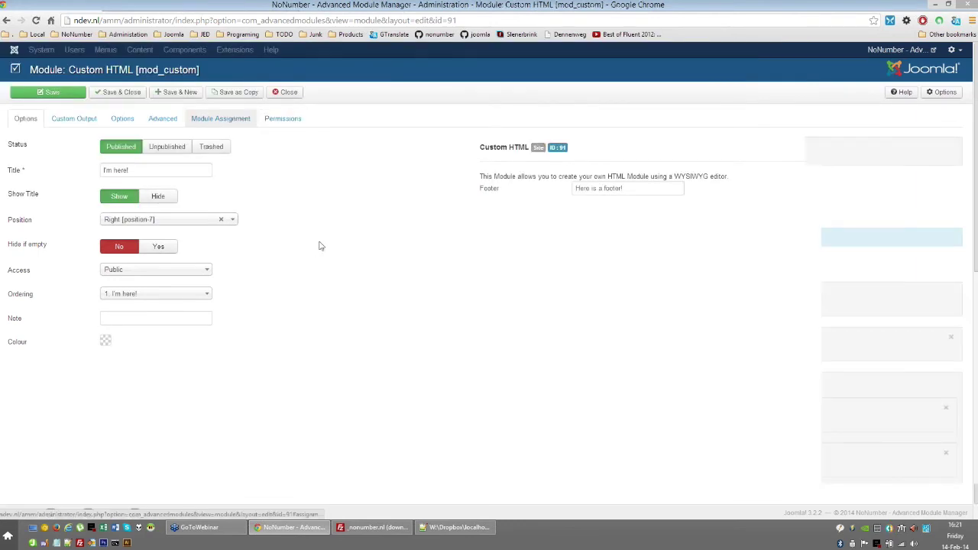
{"action": "scroll", "coordinate": [321, 245], "scroll_direction": "down", "scroll_amount": 7}
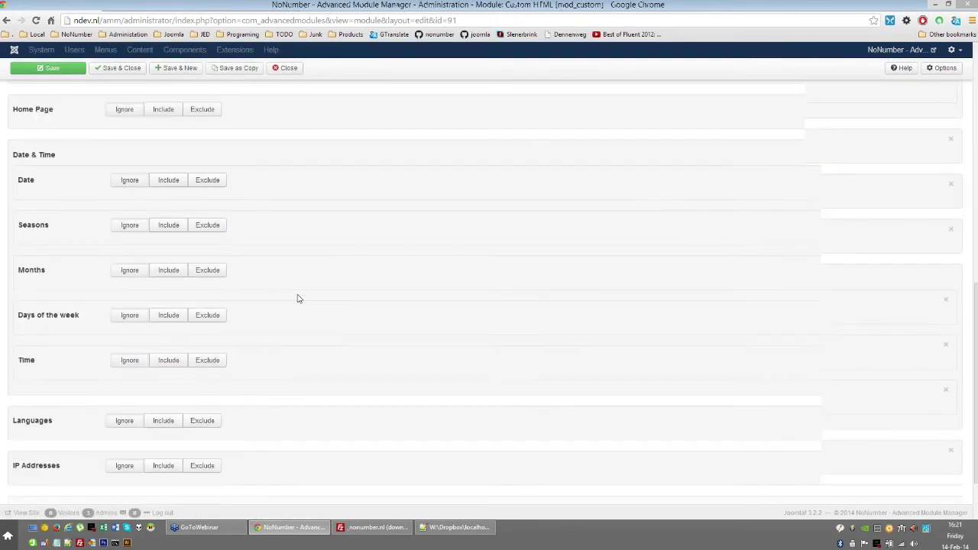
{"action": "left_click", "coordinate": [160, 454]}
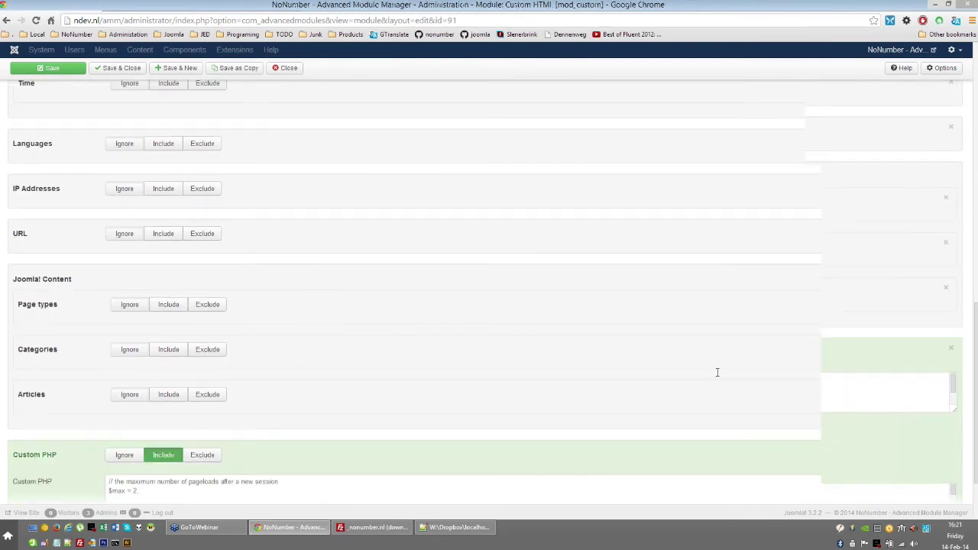
{"action": "scroll", "coordinate": [716, 372], "scroll_direction": "down", "scroll_amount": 2}
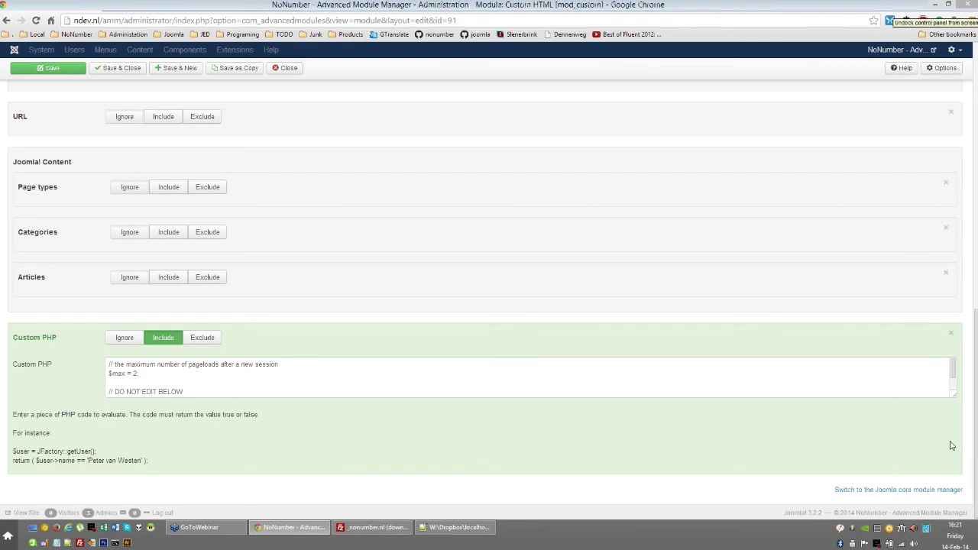
{"action": "left_click_drag", "start_coordinate": [952, 395], "coordinate": [953, 466]}
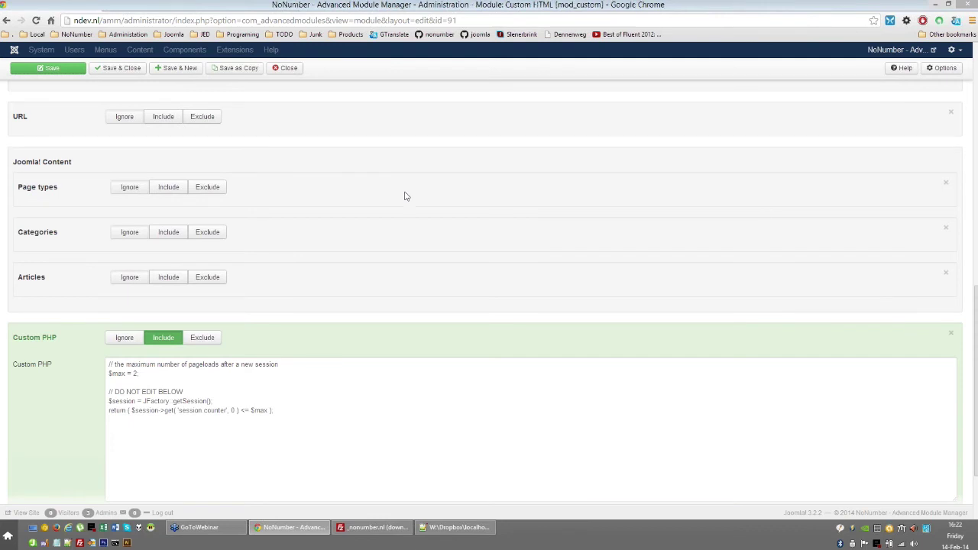
{"action": "scroll", "coordinate": [69, 257], "scroll_direction": "up", "scroll_amount": 3}
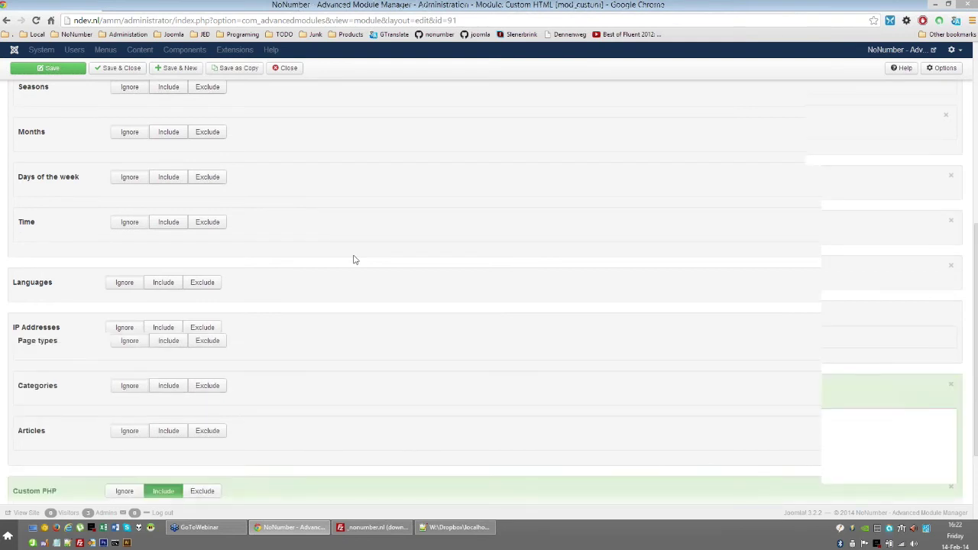
{"action": "scroll", "coordinate": [349, 255], "scroll_direction": "down", "scroll_amount": 2}
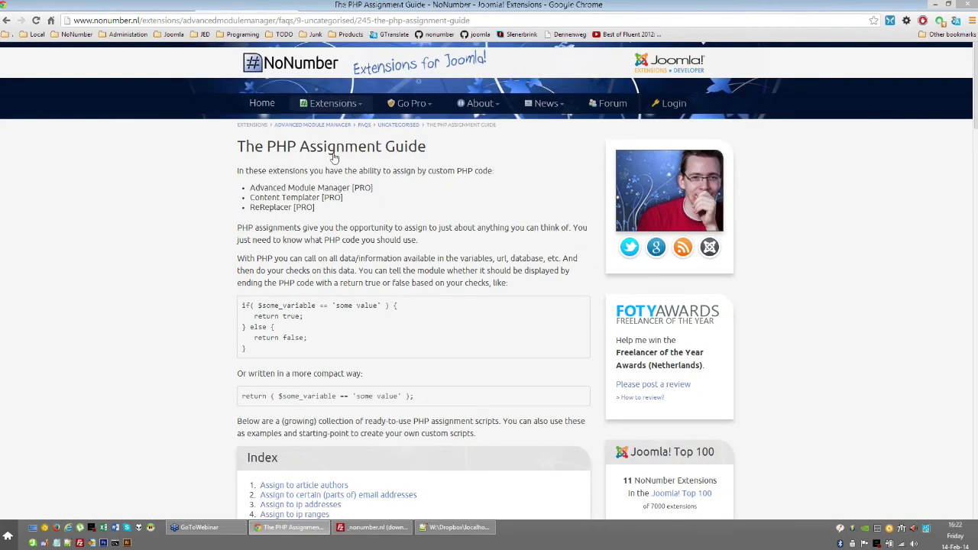
- Open the Advanced Module Manager FAQs on nonumber.nl and find the entry about assigning modules to something not available in the assignments
{"action": "left_click", "coordinate": [324, 109]}
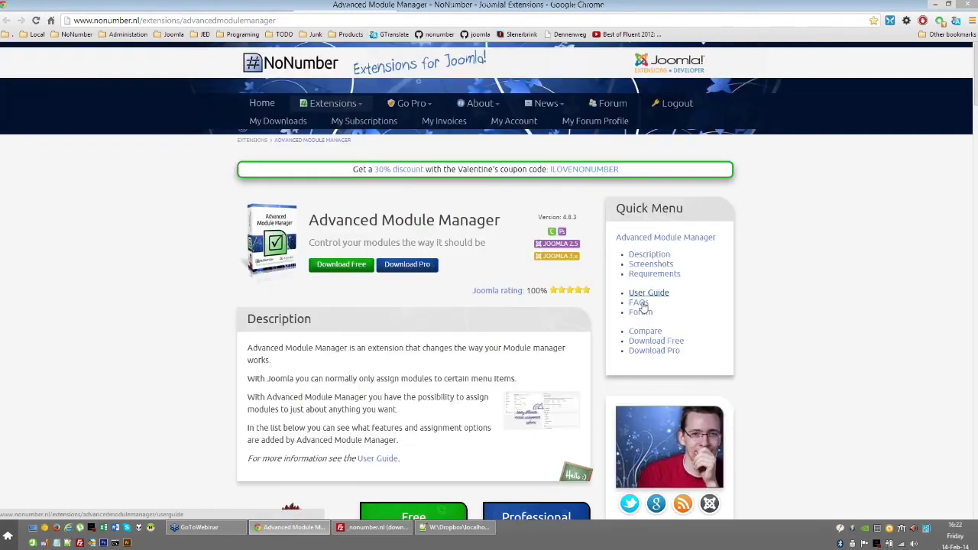
{"action": "left_click", "coordinate": [639, 302]}
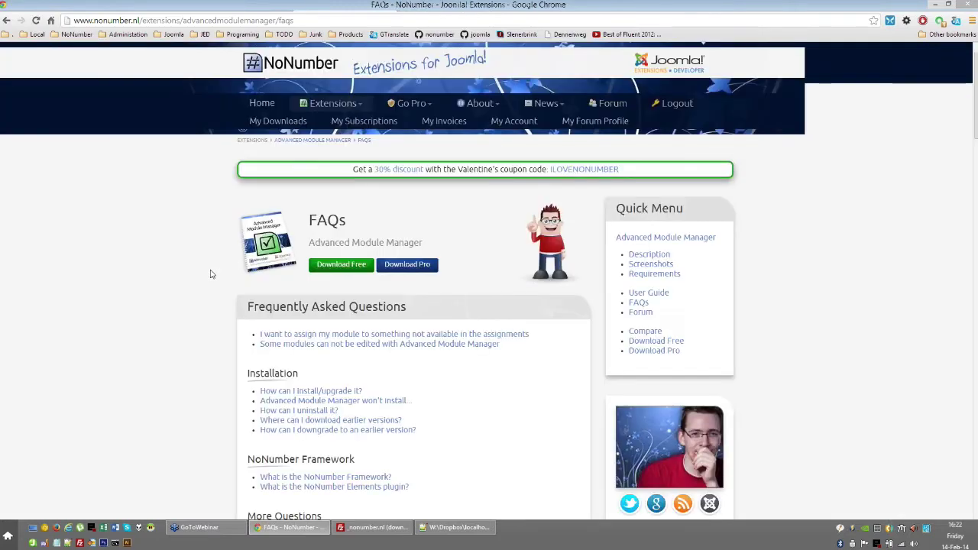
{"action": "scroll", "coordinate": [443, 310], "scroll_direction": "down", "scroll_amount": 2}
{"action": "scroll", "coordinate": [443, 310], "scroll_direction": "down", "scroll_amount": 3}
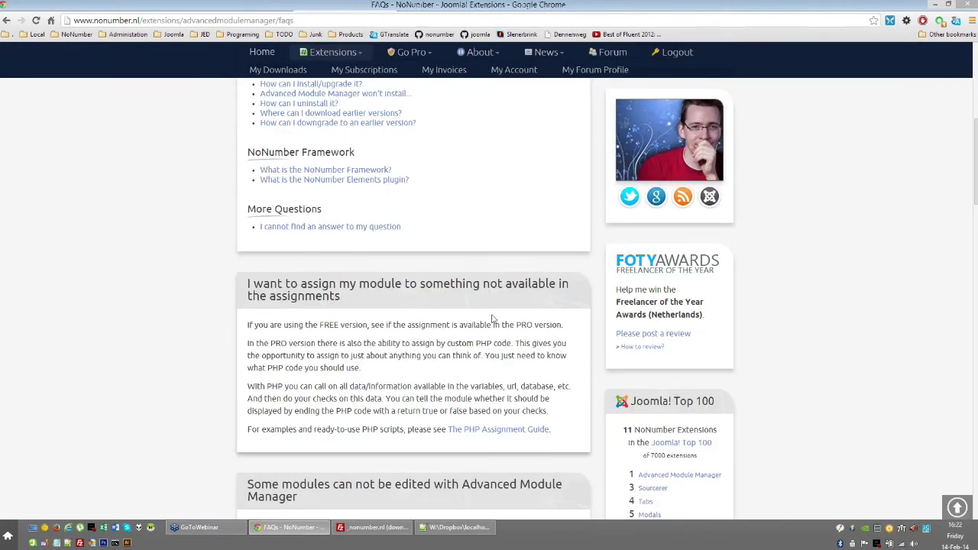
- Open The PHP Assignment Guide from the FAQ entry and look over its index and first ready-to-use scripts
{"action": "scroll", "coordinate": [493, 320], "scroll_direction": "down", "scroll_amount": 2}
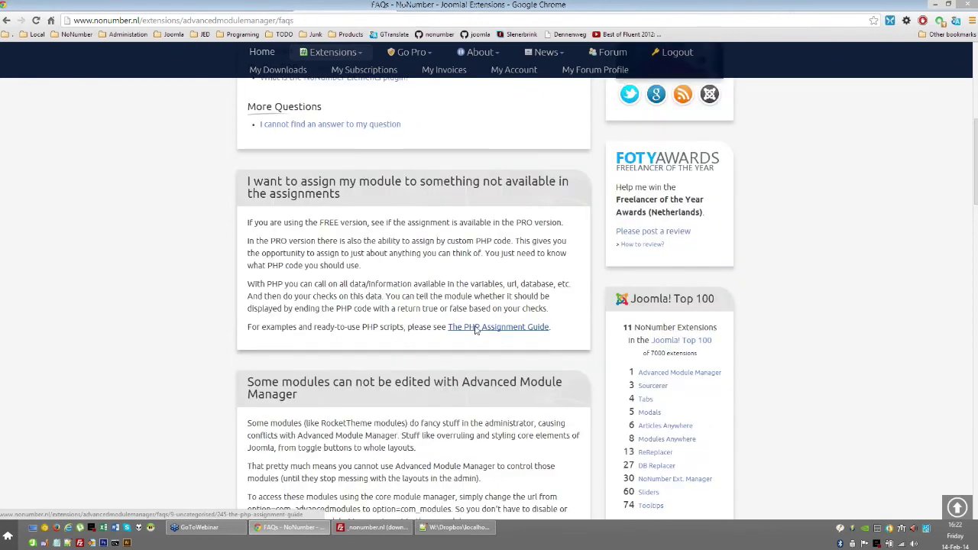
{"action": "left_click", "coordinate": [475, 329]}
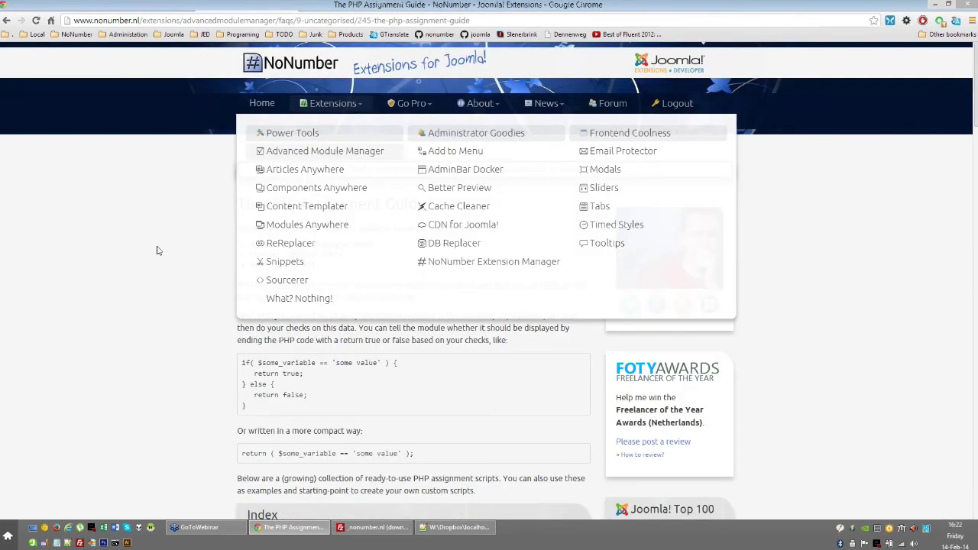
{"action": "scroll", "coordinate": [153, 255], "scroll_direction": "down", "scroll_amount": 2}
{"action": "scroll", "coordinate": [349, 453], "scroll_direction": "down", "scroll_amount": 1}
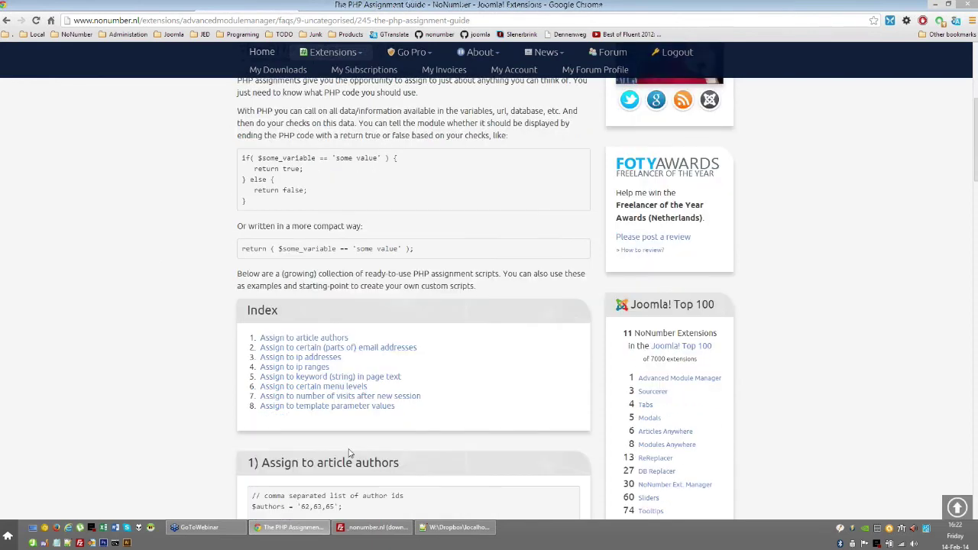
{"action": "scroll", "coordinate": [350, 453], "scroll_direction": "down", "scroll_amount": 2}
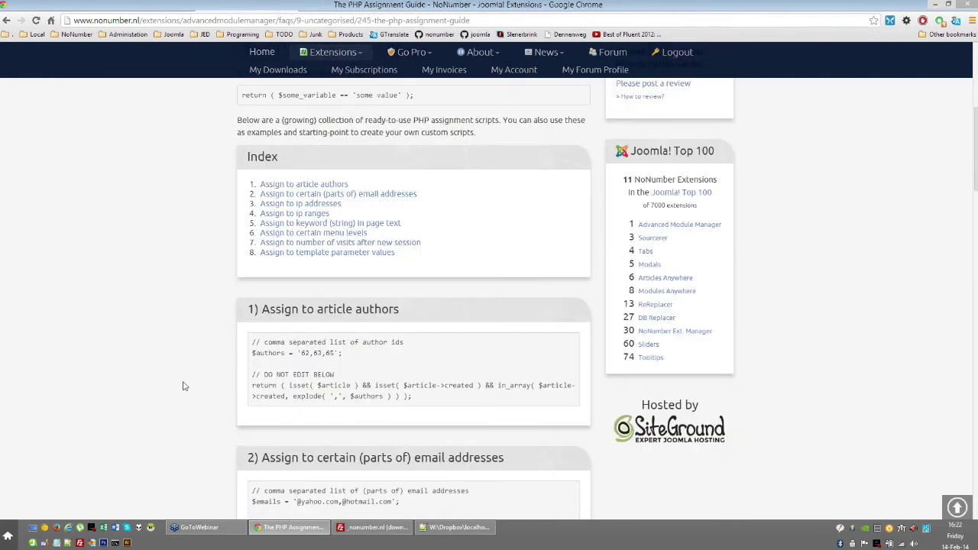
{"action": "scroll", "coordinate": [182, 386], "scroll_direction": "down", "scroll_amount": 1}
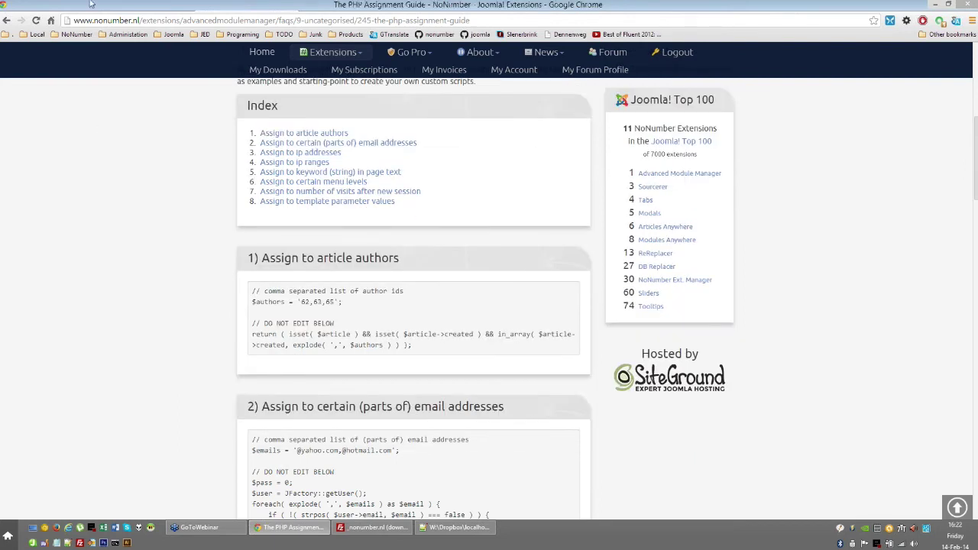
- Return to the I'm here! module's assignments and set IP Addresses to Include to view its field for addresses and ranges
{"action": "key", "text": "ctrl+Tab"}
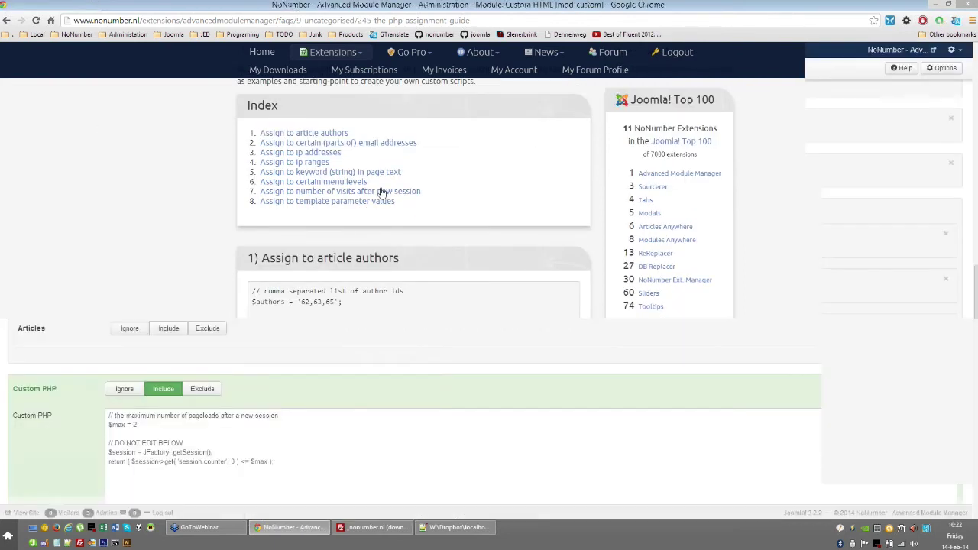
{"action": "key", "text": "ctrl+Tab"}
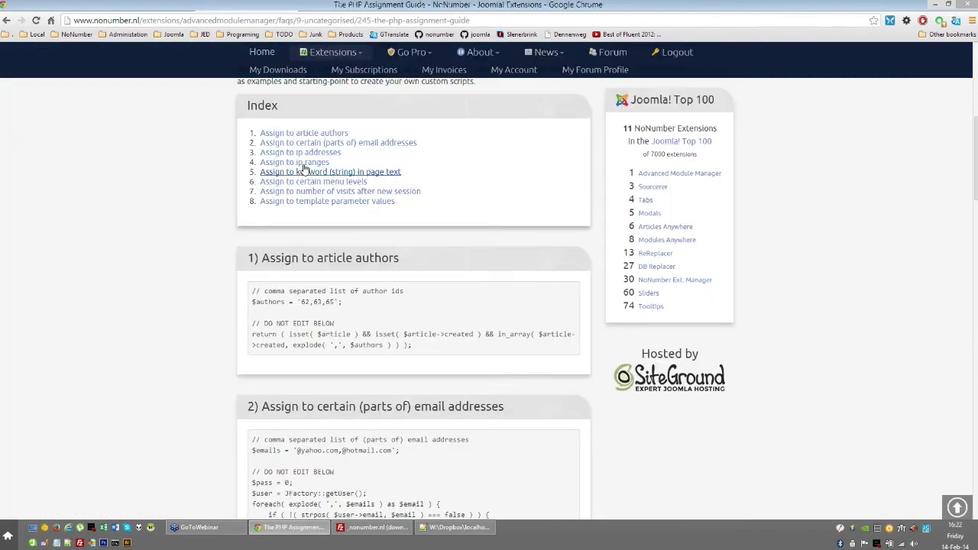
{"action": "key", "text": "ctrl+Tab"}
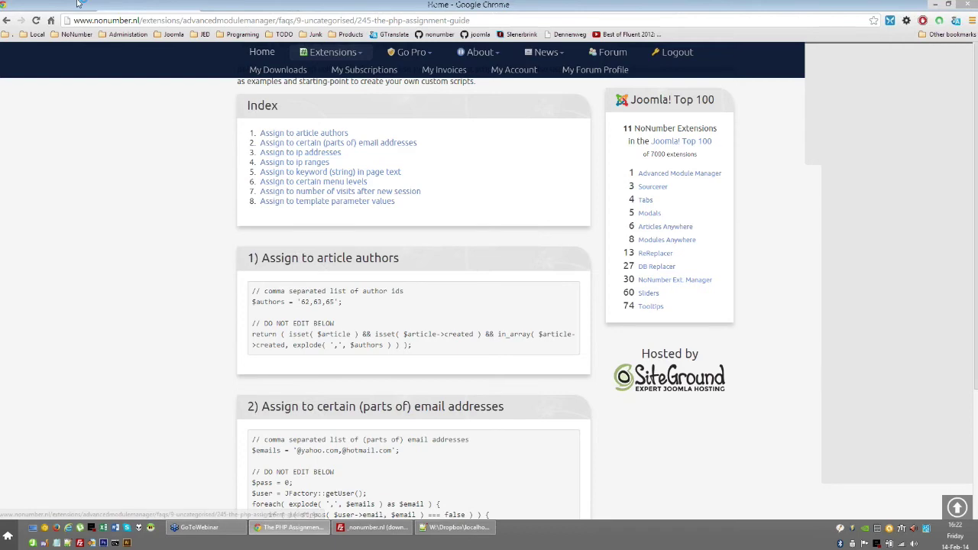
{"action": "key", "text": "ctrl+Tab"}
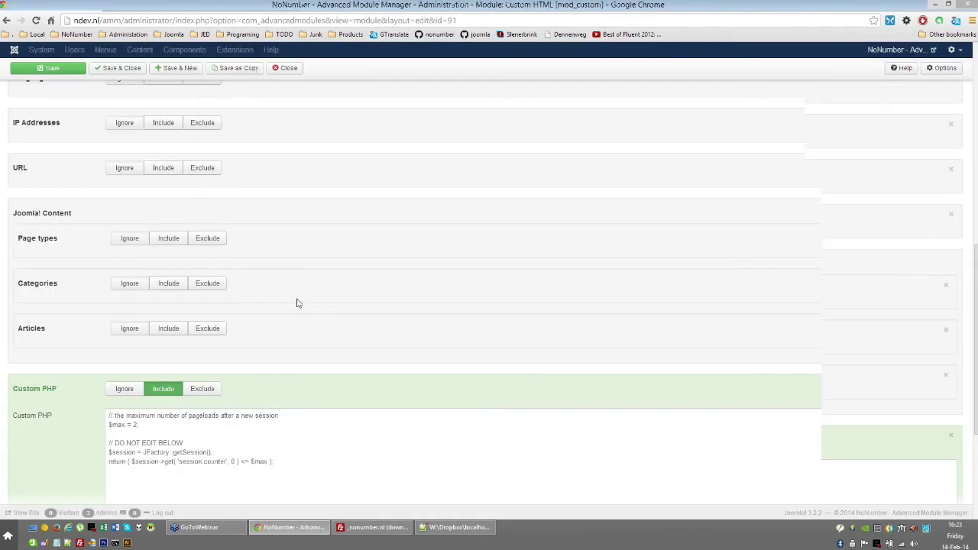
{"action": "scroll", "coordinate": [298, 303], "scroll_direction": "up", "scroll_amount": 3}
{"action": "left_click", "coordinate": [163, 327]}
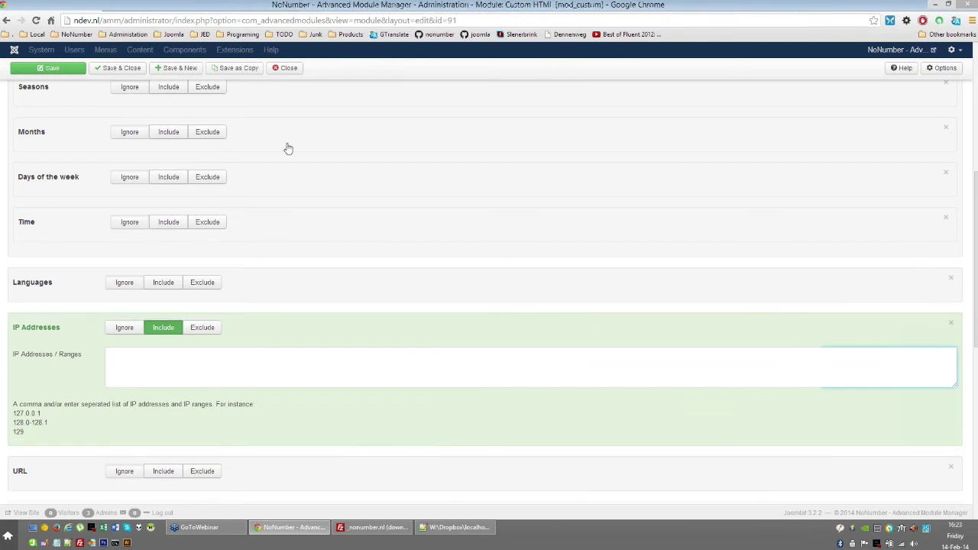
- Jump to the guide's Assign to ip addresses section and review the preceding scripts for email addresses and article authors
{"action": "key", "text": "ctrl+Tab"}
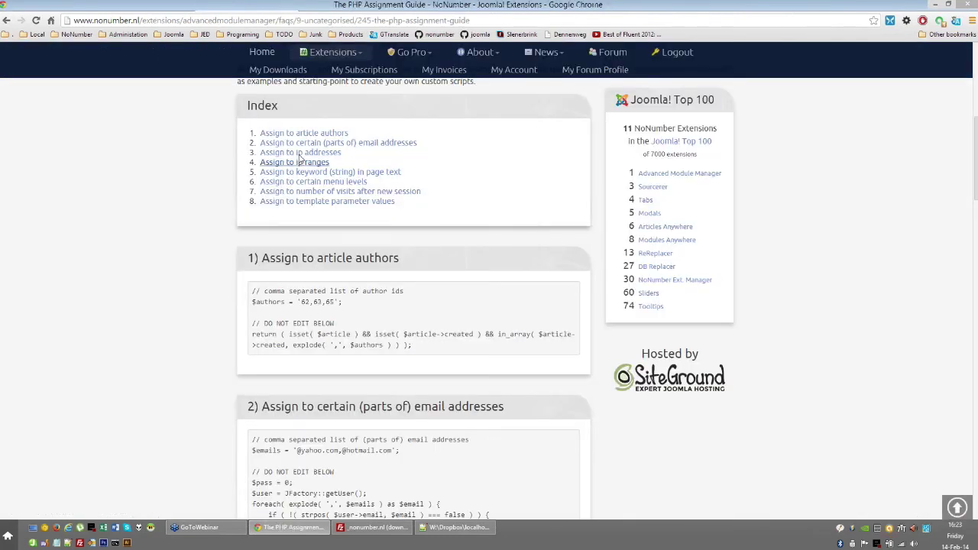
{"action": "left_click", "coordinate": [300, 156]}
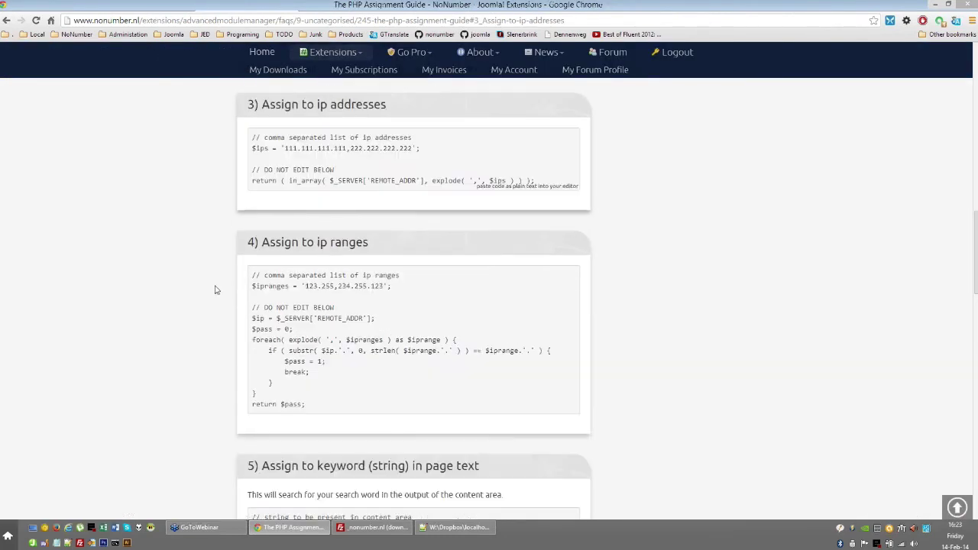
{"action": "scroll", "coordinate": [213, 286], "scroll_direction": "up", "scroll_amount": 2}
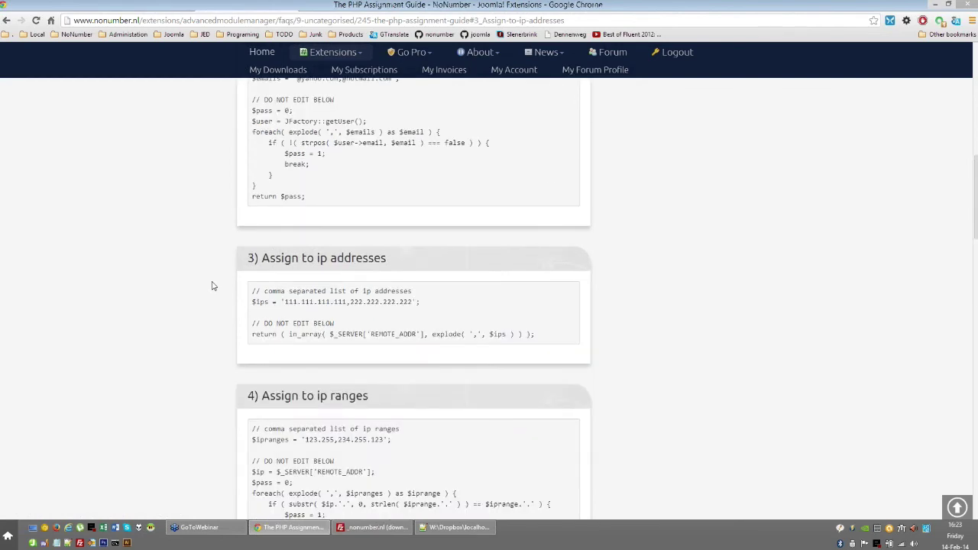
{"action": "scroll", "coordinate": [252, 293], "scroll_direction": "up", "scroll_amount": 3}
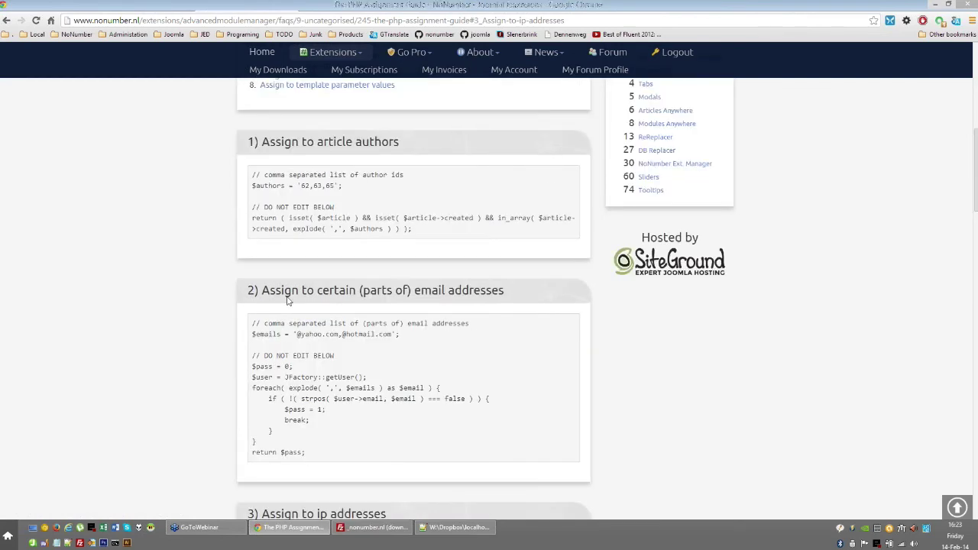
{"action": "scroll", "coordinate": [207, 306], "scroll_direction": "up", "scroll_amount": 1}
{"action": "scroll", "coordinate": [207, 303], "scroll_direction": "down", "scroll_amount": 1}
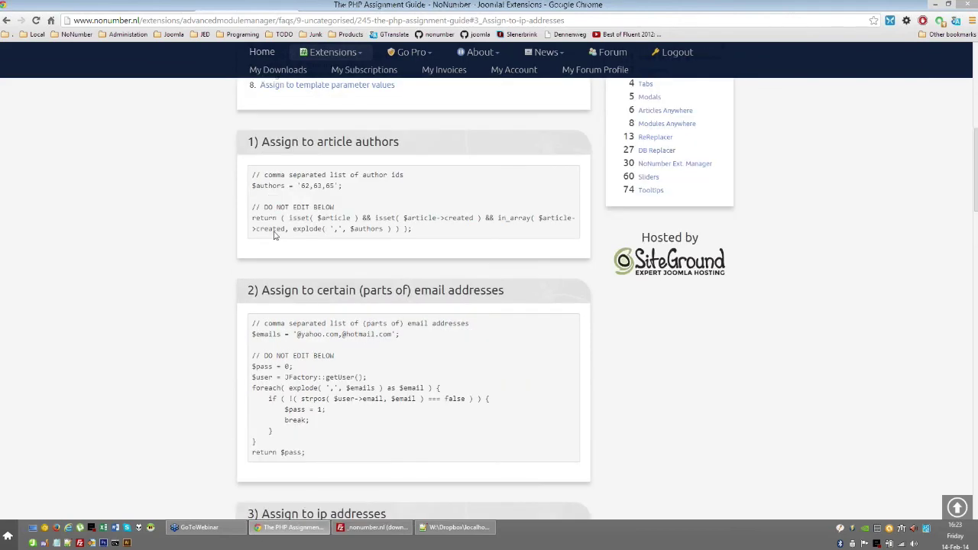
{"action": "scroll", "coordinate": [275, 235], "scroll_direction": "up", "scroll_amount": 1}
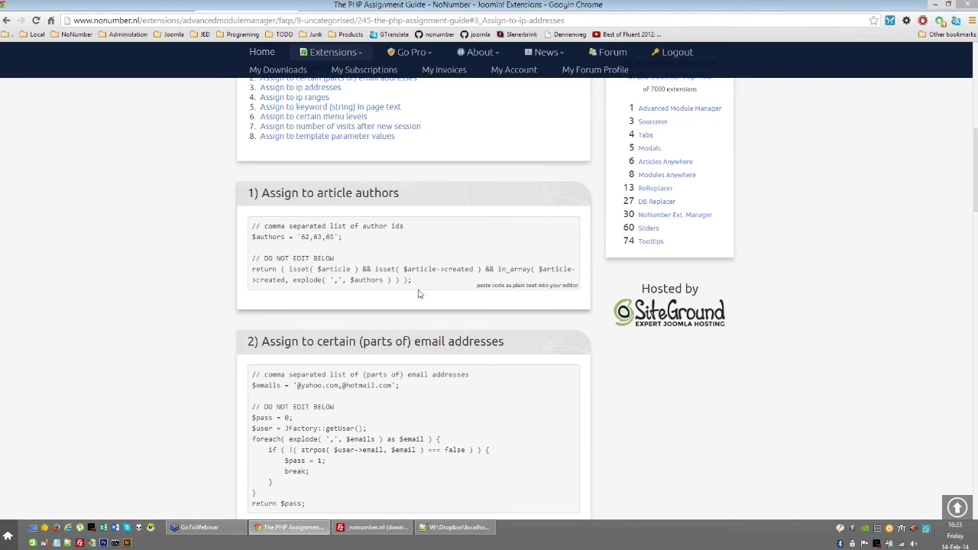
- Read through the guide's remaining PHP scripts, from email addresses and IP ranges to number of visits after new session
{"action": "scroll", "coordinate": [419, 294], "scroll_direction": "down", "scroll_amount": 3}
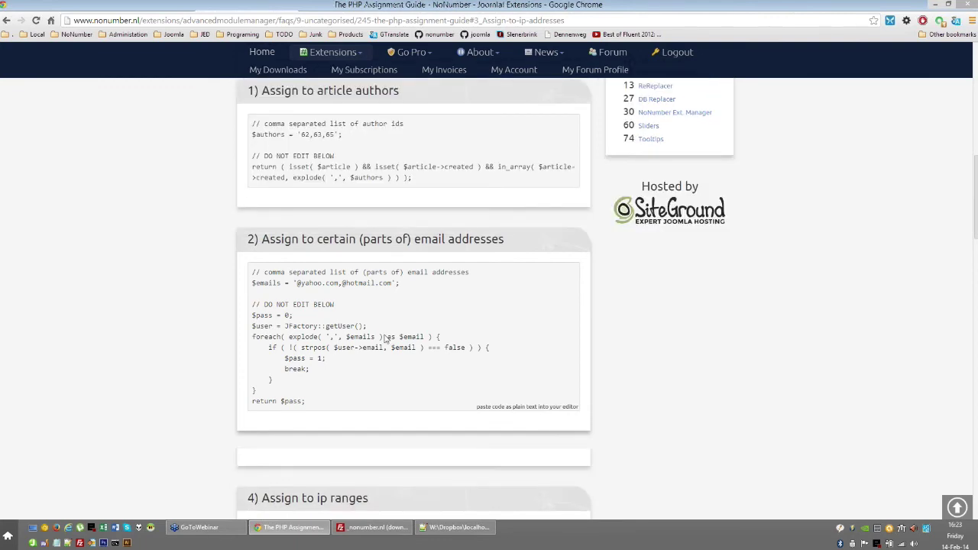
{"action": "scroll", "coordinate": [338, 315], "scroll_direction": "down", "scroll_amount": 3}
{"action": "scroll", "coordinate": [338, 315], "scroll_direction": "down", "scroll_amount": 2}
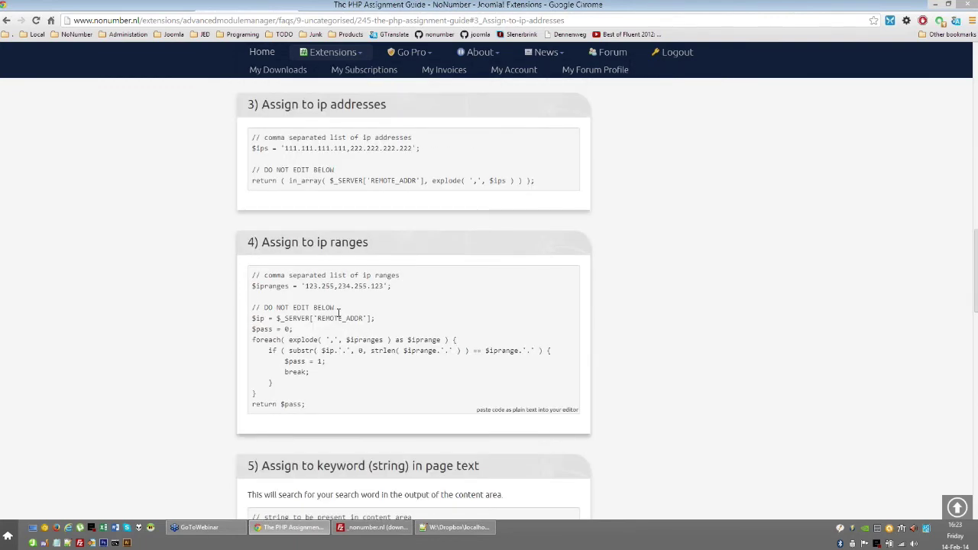
{"action": "scroll", "coordinate": [339, 313], "scroll_direction": "down", "scroll_amount": 2}
{"action": "scroll", "coordinate": [339, 313], "scroll_direction": "down", "scroll_amount": 2}
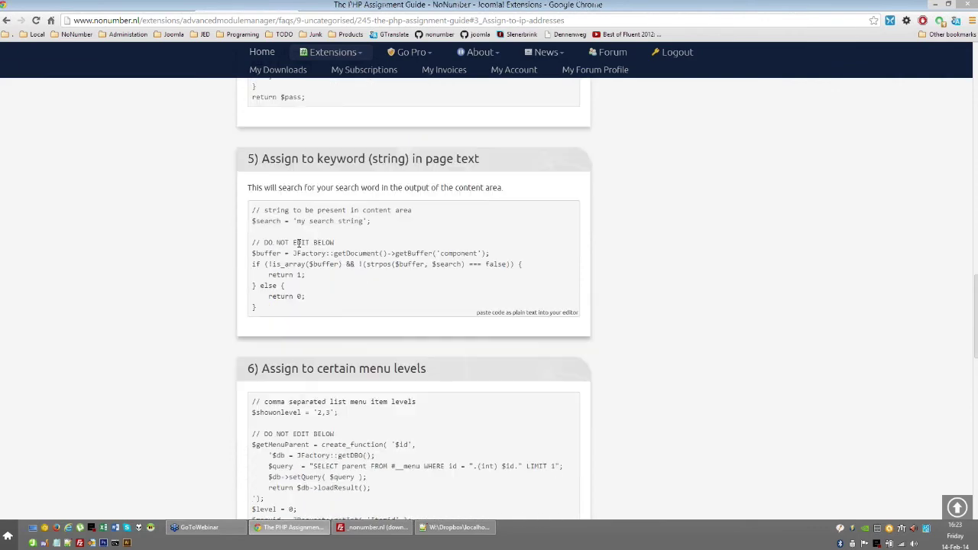
{"action": "scroll", "coordinate": [391, 160], "scroll_direction": "down", "scroll_amount": 1}
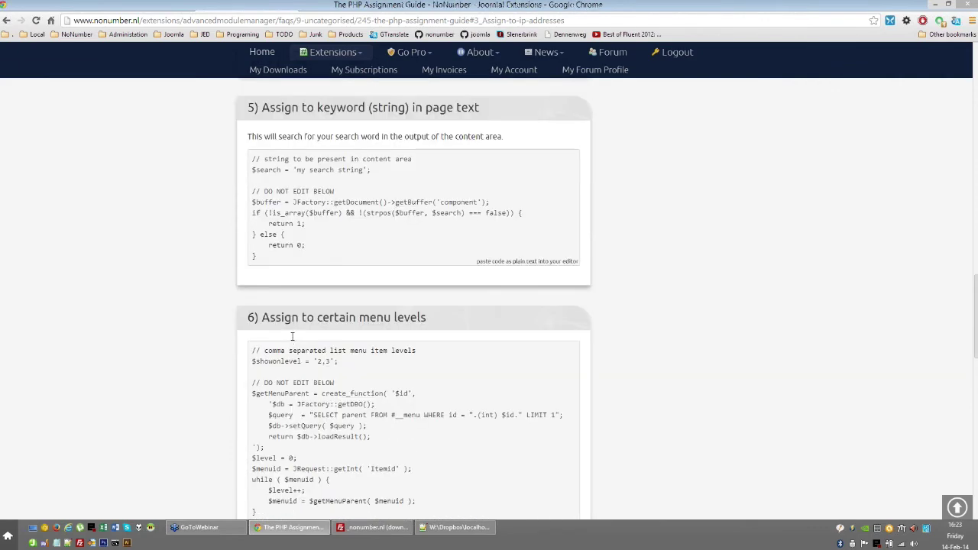
{"action": "scroll", "coordinate": [292, 336], "scroll_direction": "down", "scroll_amount": 2}
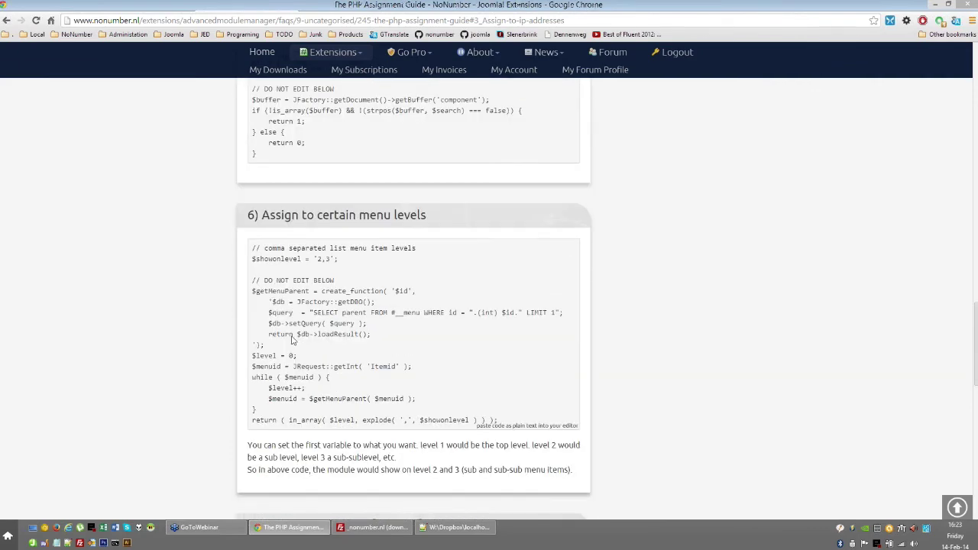
{"action": "scroll", "coordinate": [293, 340], "scroll_direction": "down", "scroll_amount": 1}
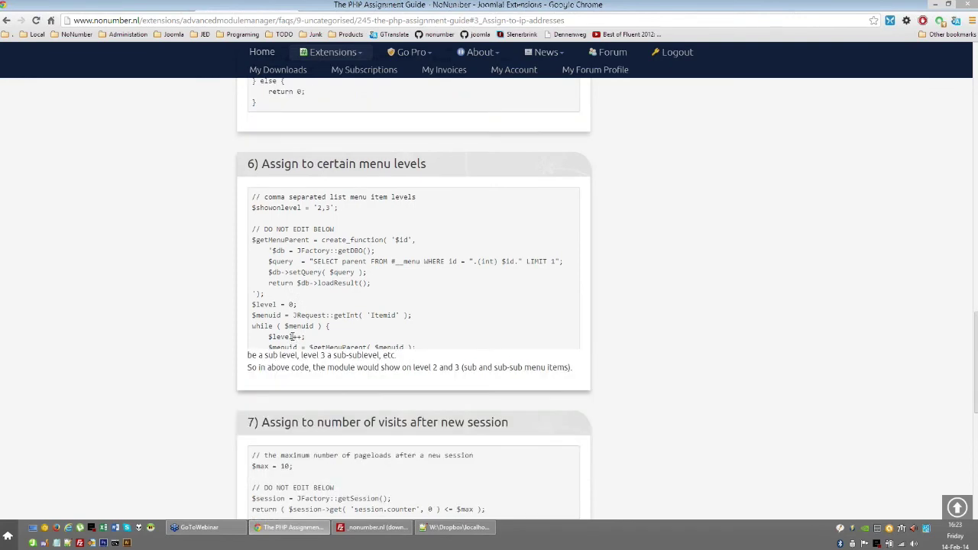
{"action": "scroll", "coordinate": [292, 341], "scroll_direction": "down", "scroll_amount": 5}
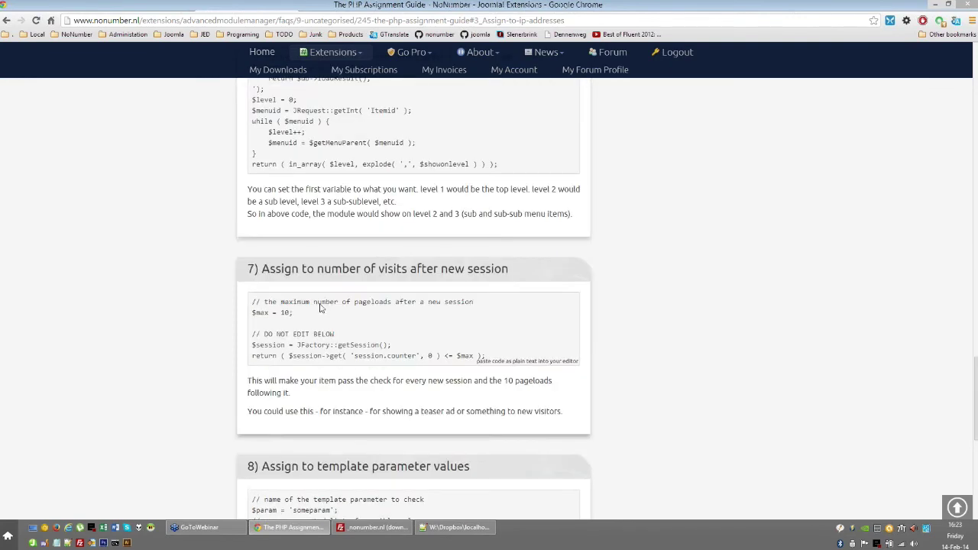
- Copy the whole script from the guide's section Assign to number of visits after new session
{"action": "left_click", "coordinate": [462, 251]}
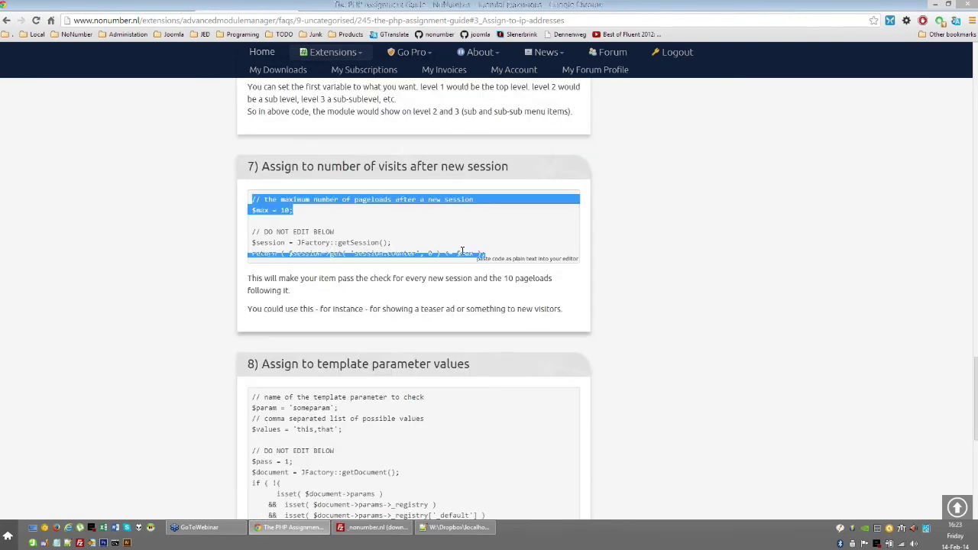
{"action": "left_click", "coordinate": [332, 224]}
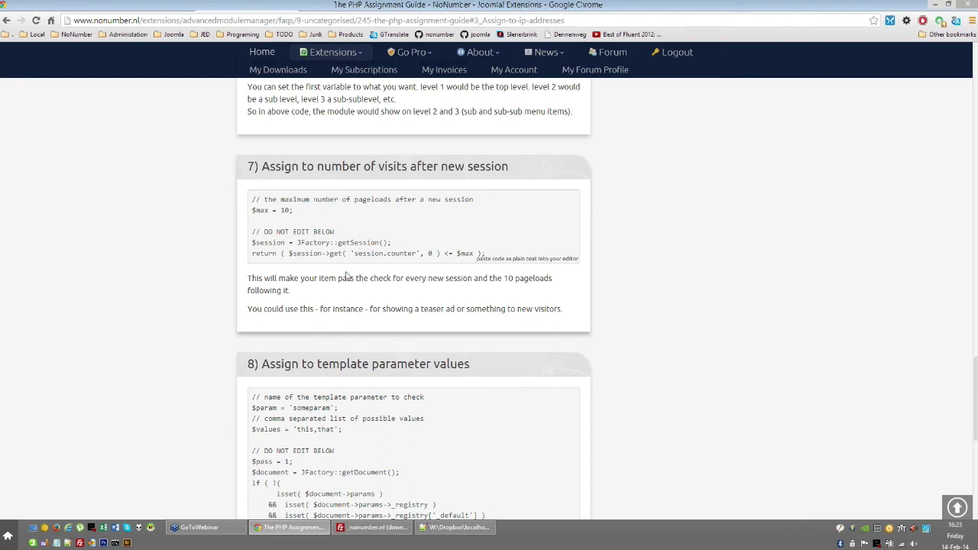
{"action": "double_click", "coordinate": [285, 210]}
{"action": "left_click_drag", "start_coordinate": [487, 254], "coordinate": [440, 253]}
{"action": "left_click_drag", "start_coordinate": [249, 200], "coordinate": [250, 197]}
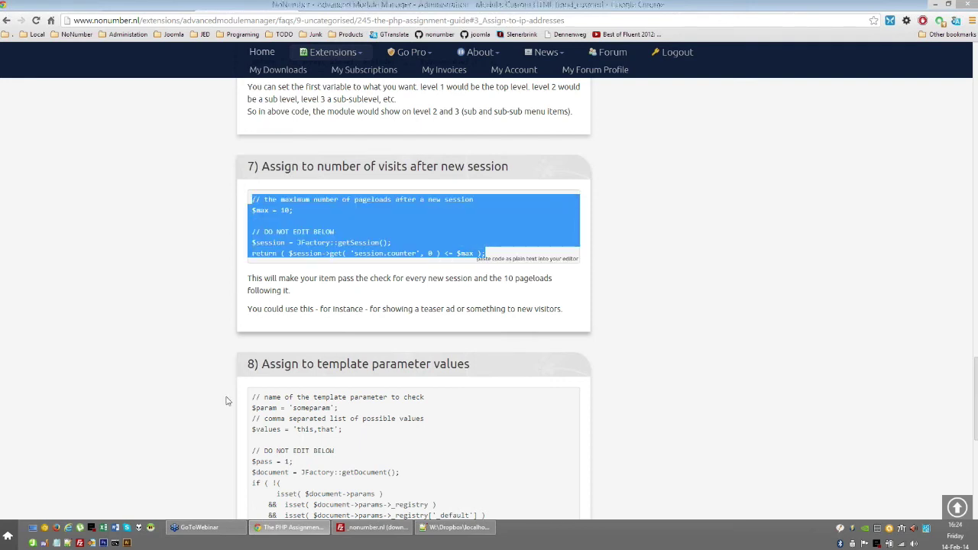
- Replace the I'm here! module's Custom PHP code with the copied session-visits script and set $max to 2
{"action": "key", "text": "ctrl+Tab"}
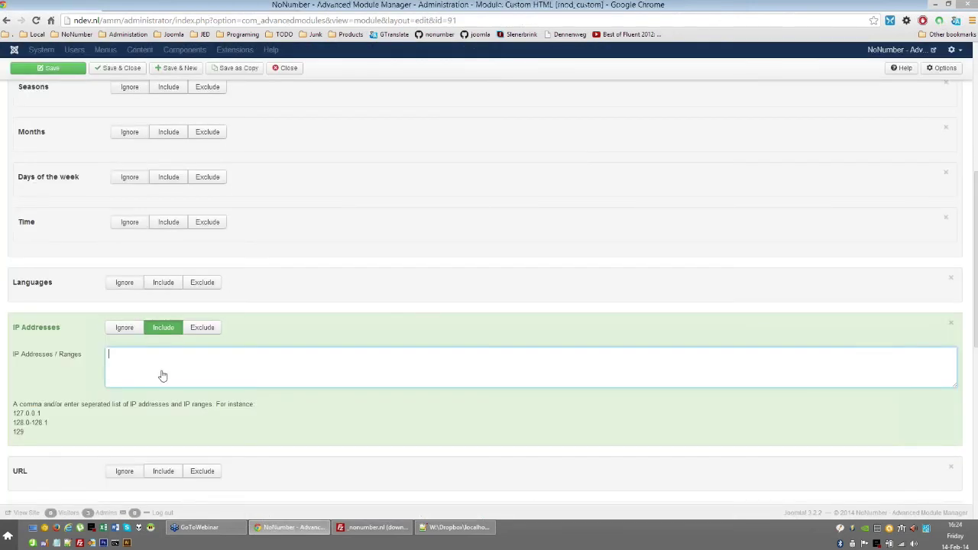
{"action": "key", "text": "F5"}
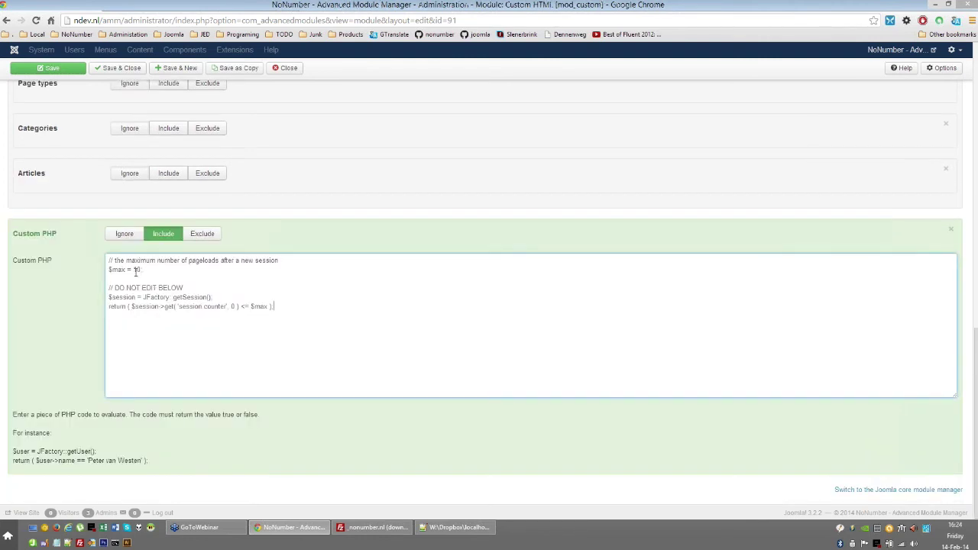
{"action": "key", "text": "ctrl+shift+Left"}
{"action": "type", "text": "2"}
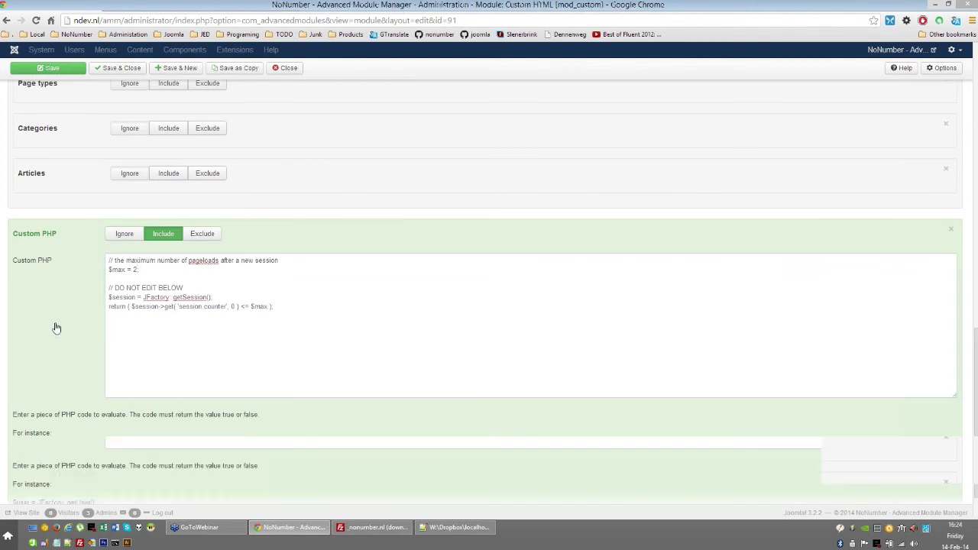
- Limit Show Assignments to Selected, check the Custom PHP assignment and save the module
{"action": "scroll", "coordinate": [56, 328], "scroll_direction": "up", "scroll_amount": 1}
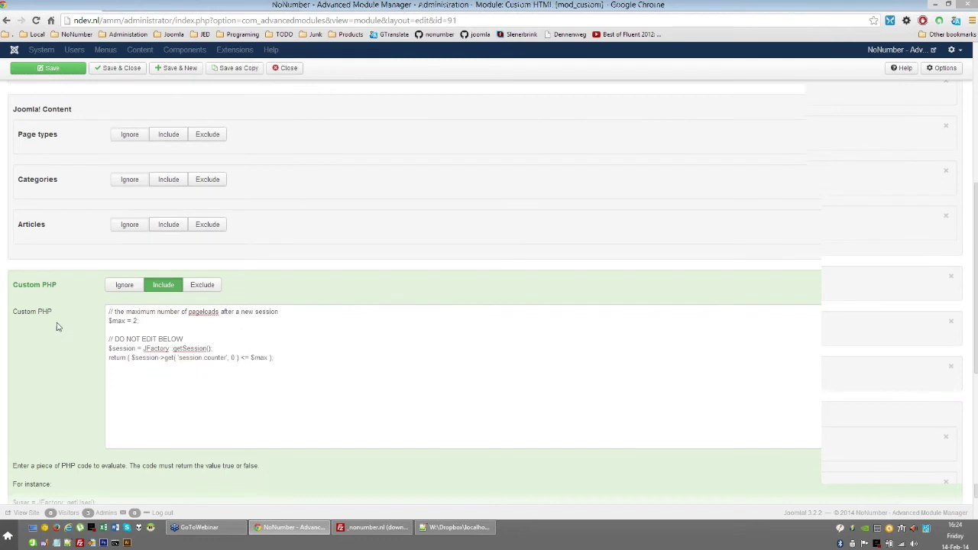
{"action": "scroll", "coordinate": [107, 298], "scroll_direction": "up", "scroll_amount": 10}
{"action": "left_click", "coordinate": [163, 265]}
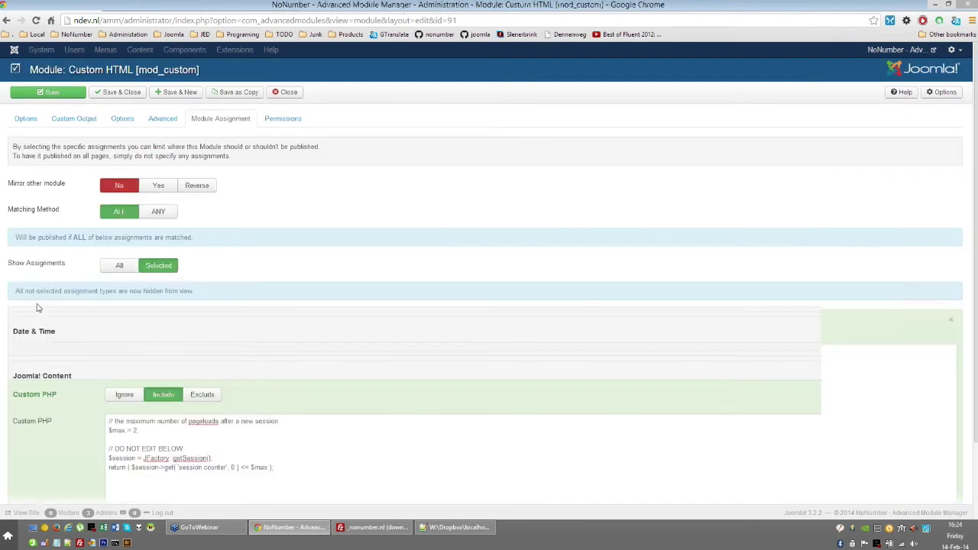
{"action": "scroll", "coordinate": [38, 307], "scroll_direction": "down", "scroll_amount": 2}
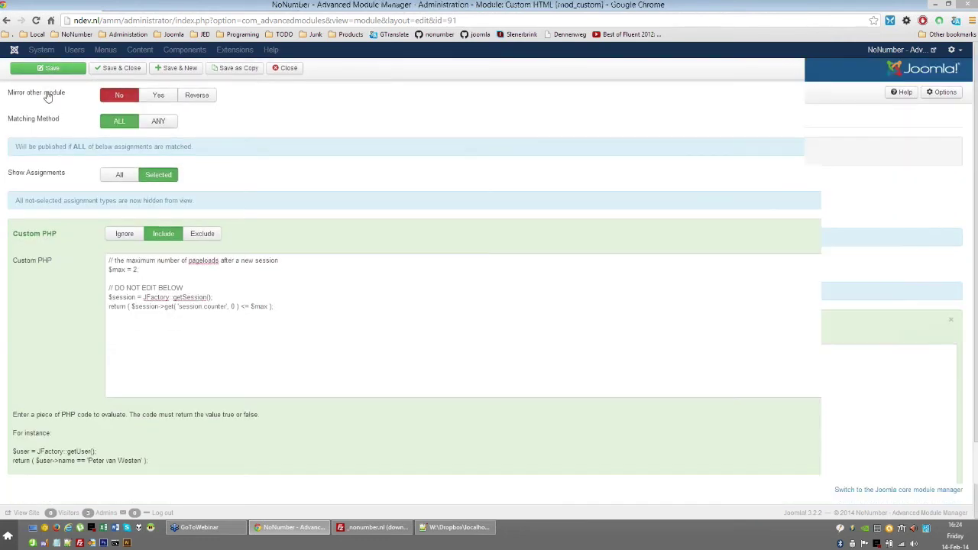
{"action": "scroll", "coordinate": [48, 95], "scroll_direction": "up", "scroll_amount": 2}
{"action": "left_click", "coordinate": [48, 93]}
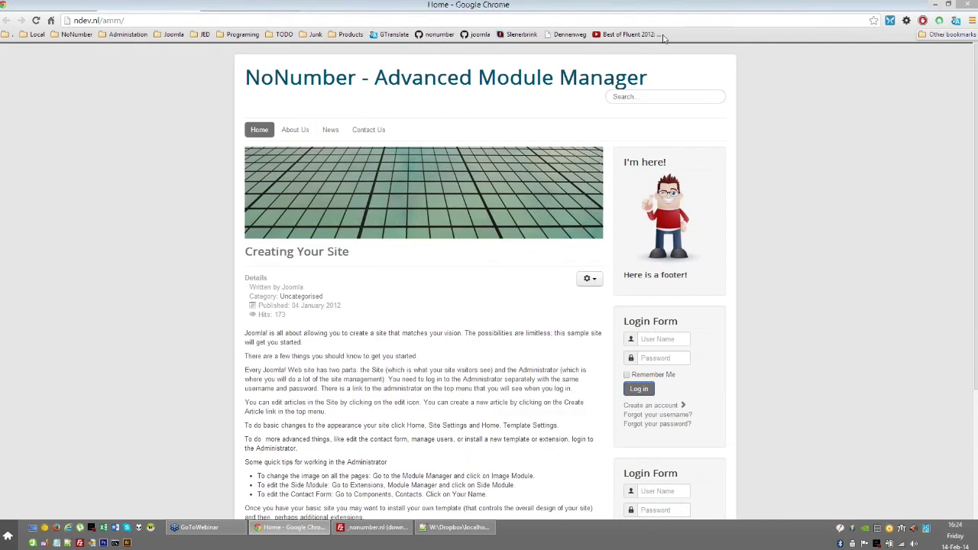
- Delete the browser's session cookies and reload the site's home page to test the I'm here! module in a new session
{"action": "left_click", "coordinate": [907, 21]}
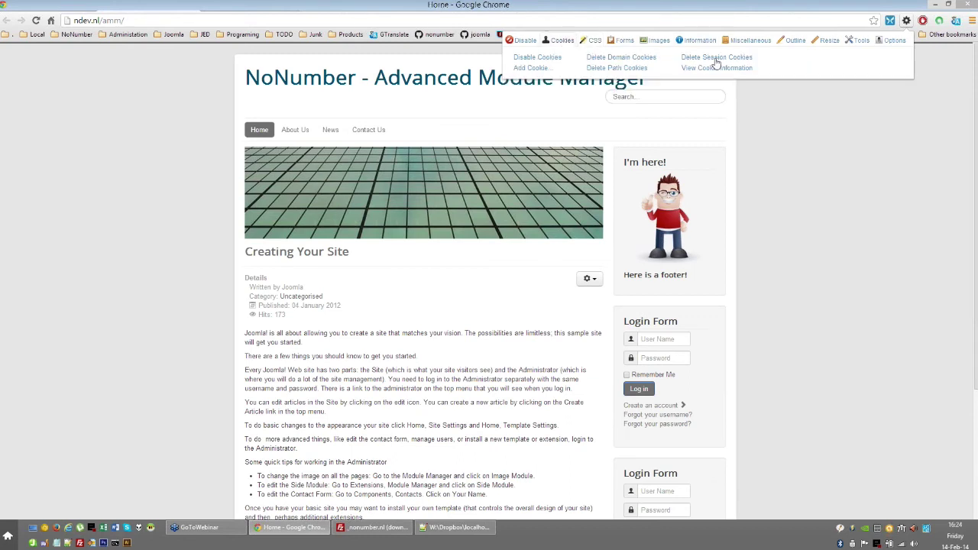
{"action": "left_click", "coordinate": [708, 58]}
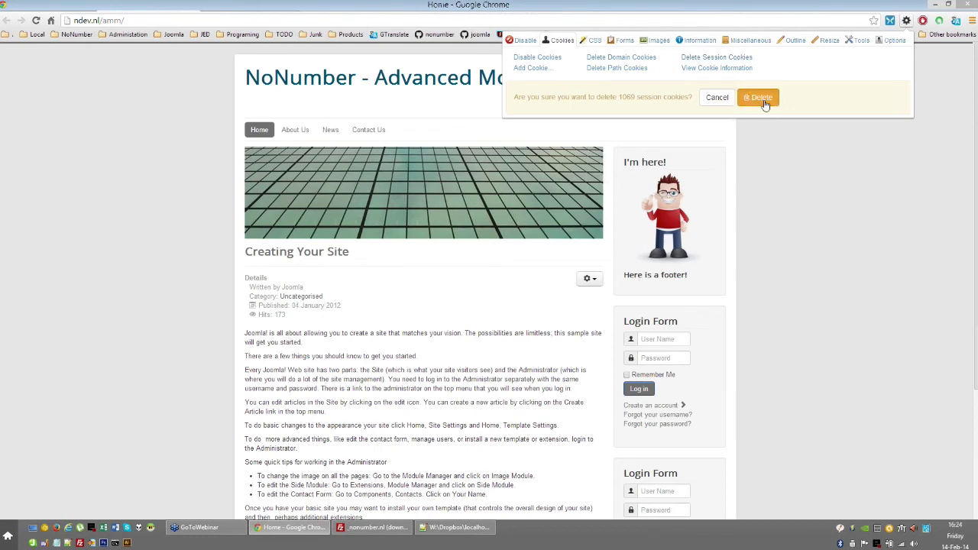
{"action": "key", "text": "F5"}
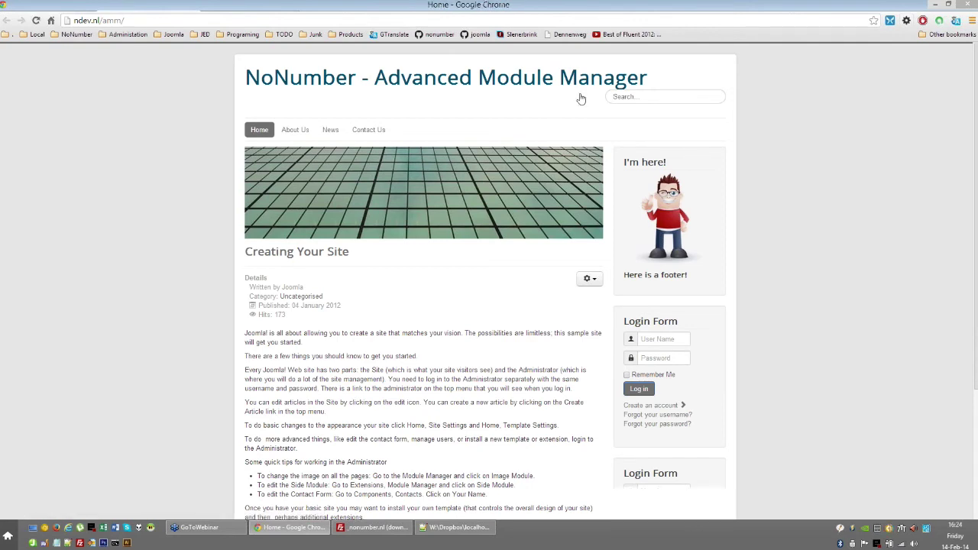
{"action": "key", "text": "F5"}
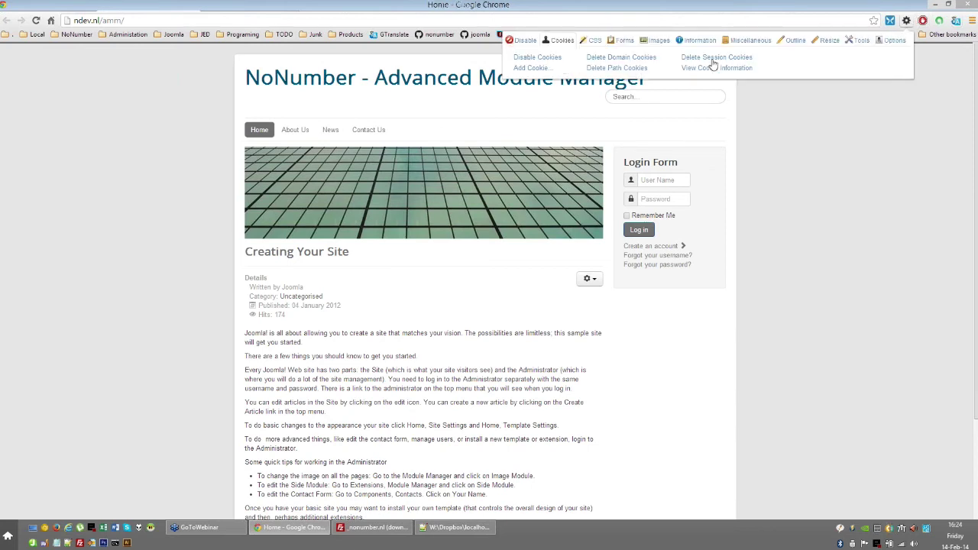
- Delete the session cookies again and reload the home page several times to check the I'm here! module's pageload limit
{"action": "left_click", "coordinate": [714, 58]}
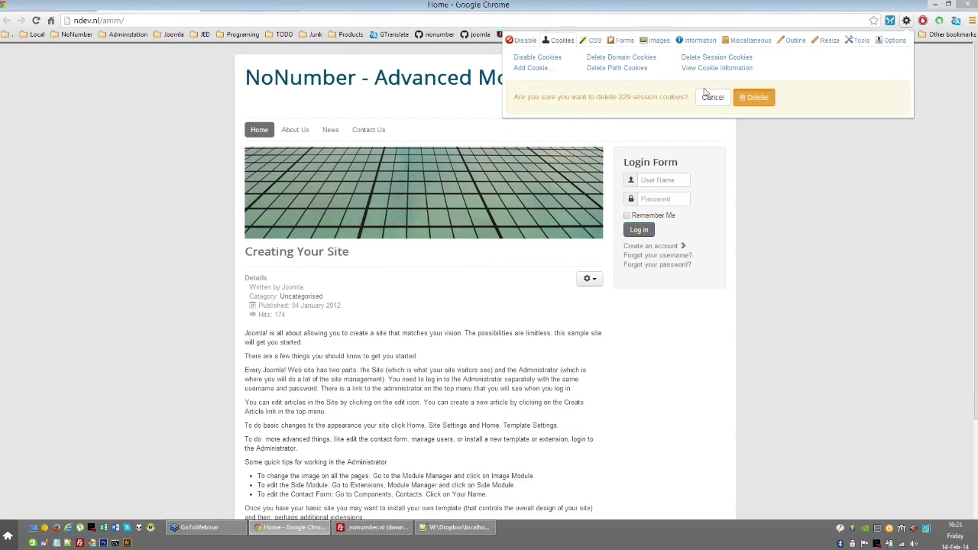
{"action": "left_click", "coordinate": [754, 97]}
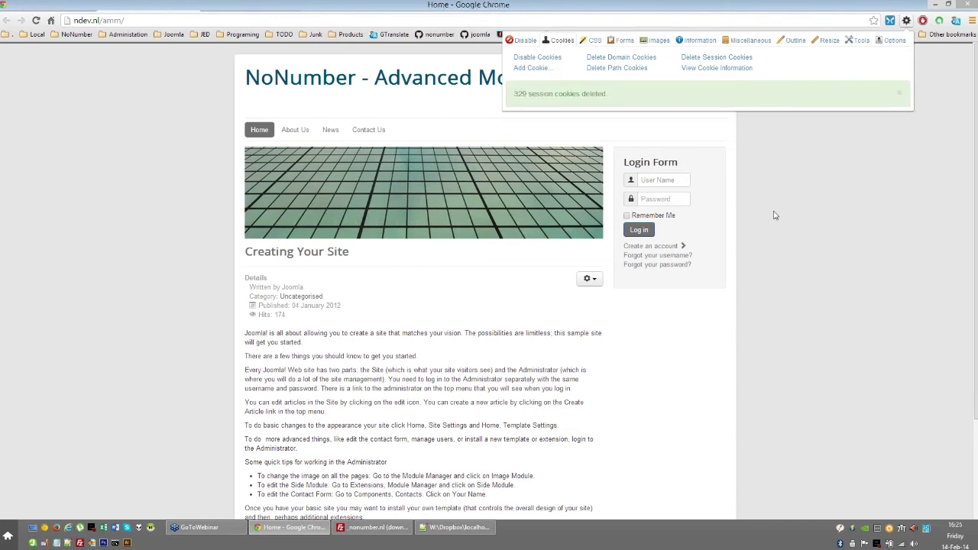
{"action": "left_click", "coordinate": [774, 216]}
{"action": "key", "text": "F5"}
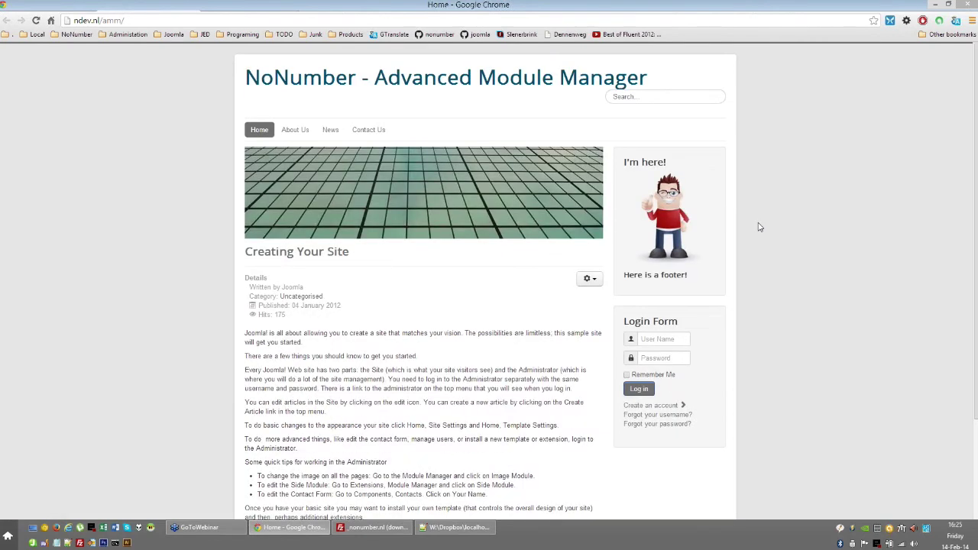
{"action": "key", "text": "F5"}
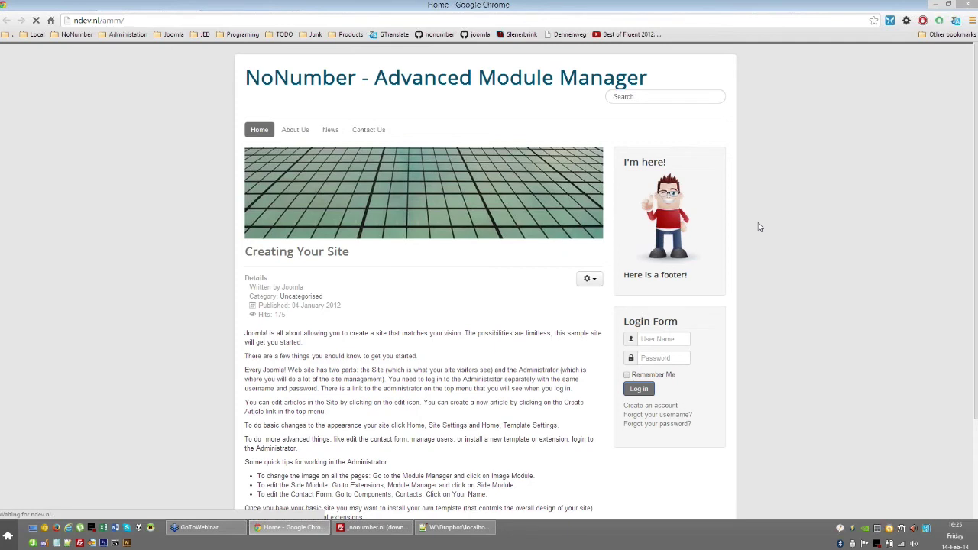
{"action": "key", "text": "F5"}
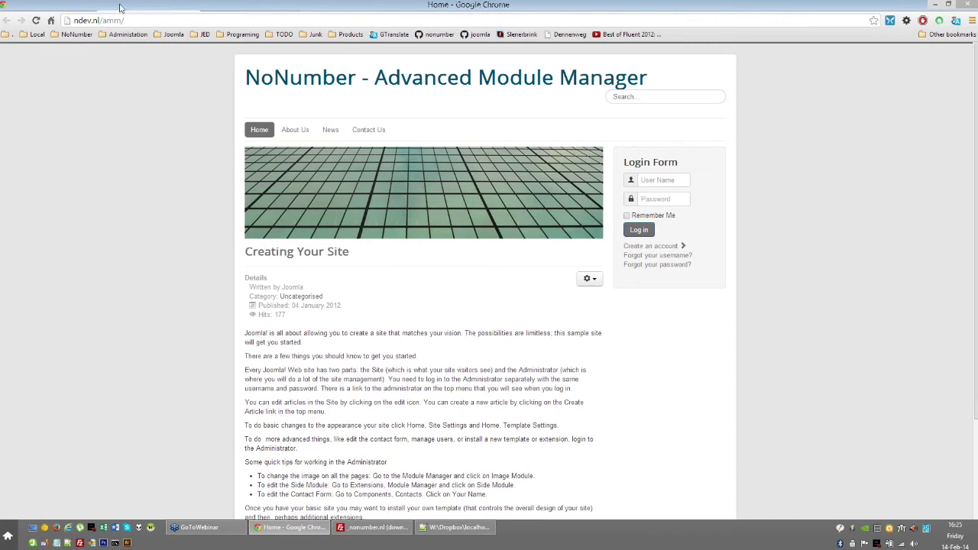
- Return to the module's edit page and examine the session-visits script in its Custom PHP assignment
{"action": "left_click", "coordinate": [75, 10]}
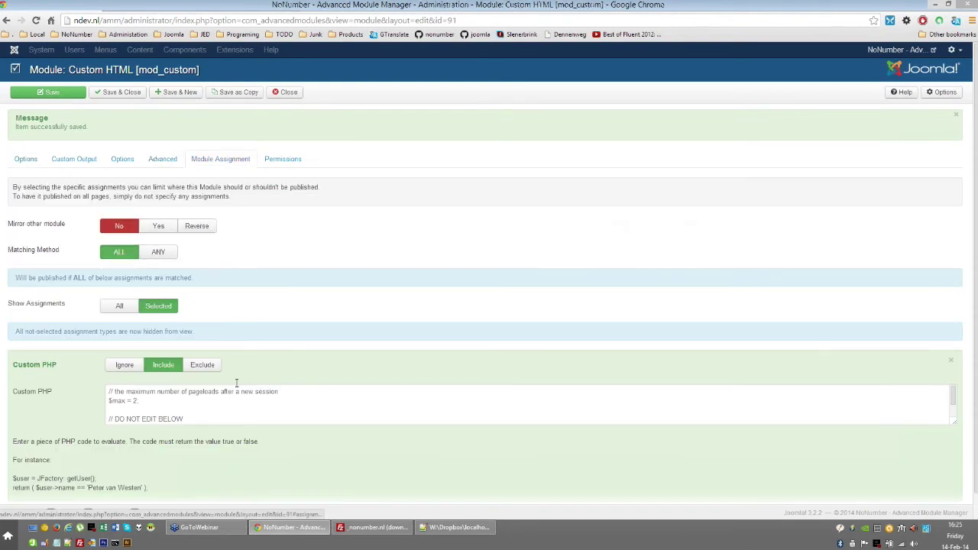
{"action": "scroll", "coordinate": [869, 355], "scroll_direction": "down", "scroll_amount": 1}
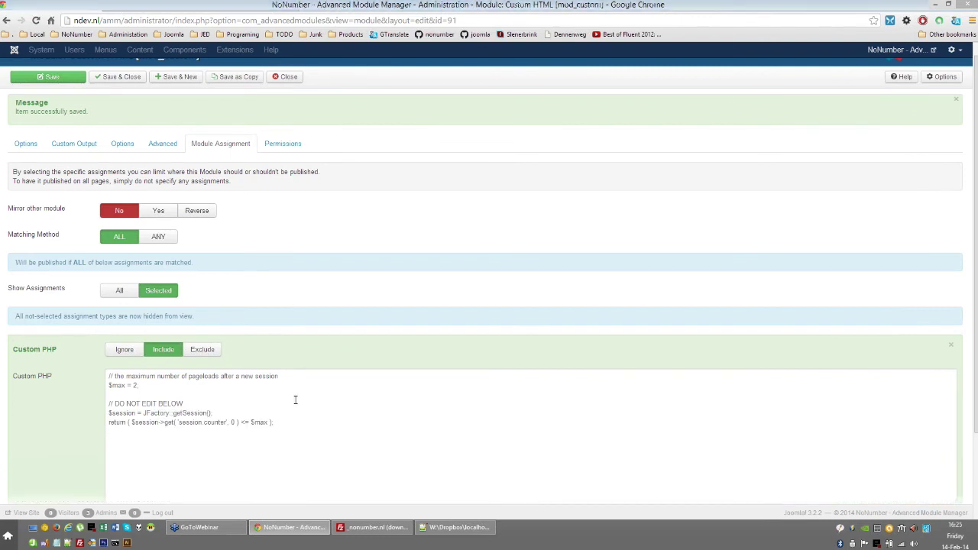
{"action": "left_click", "coordinate": [295, 400]}
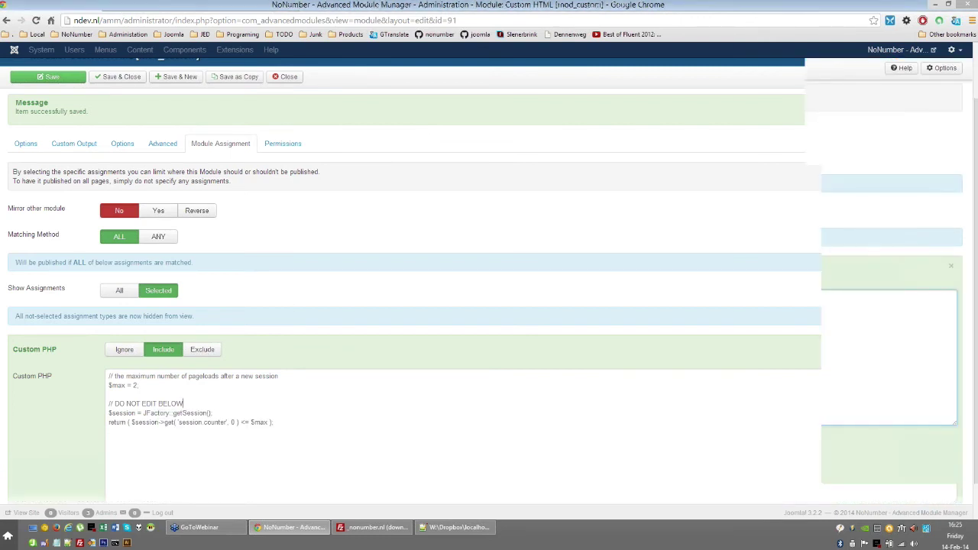
{"action": "scroll", "coordinate": [329, 229], "scroll_direction": "down", "scroll_amount": 2}
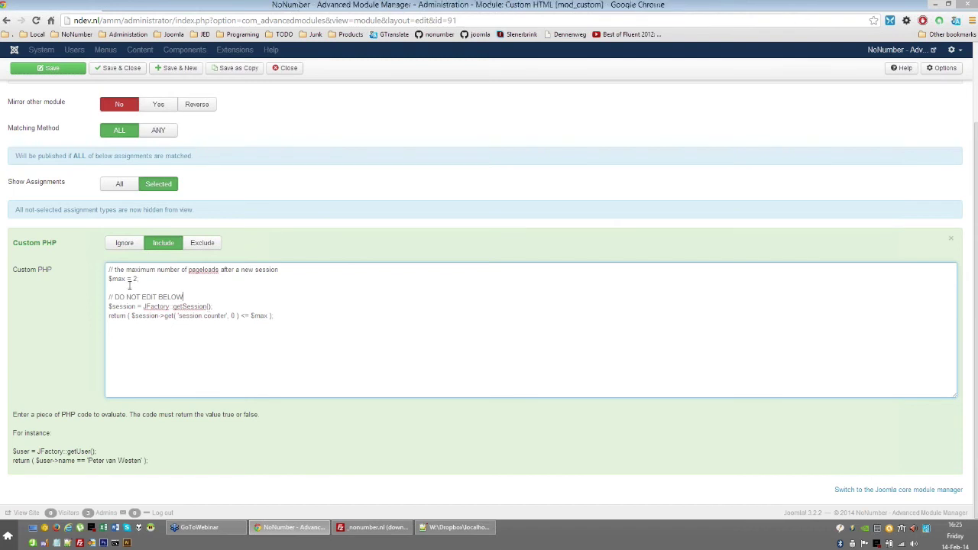
{"action": "key", "text": "ctrl+shift+End"}
{"action": "key", "text": "ctrl+a"}
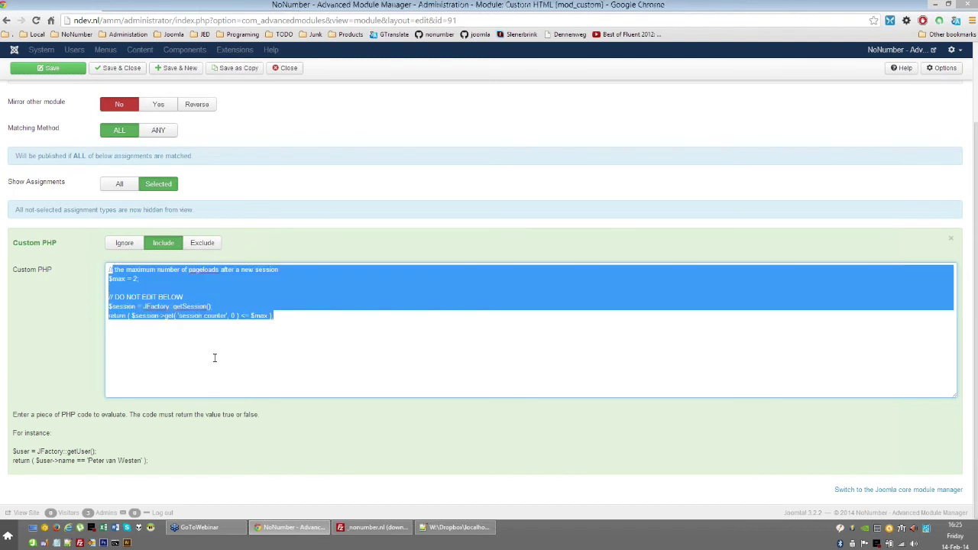
{"action": "left_click", "coordinate": [282, 317]}
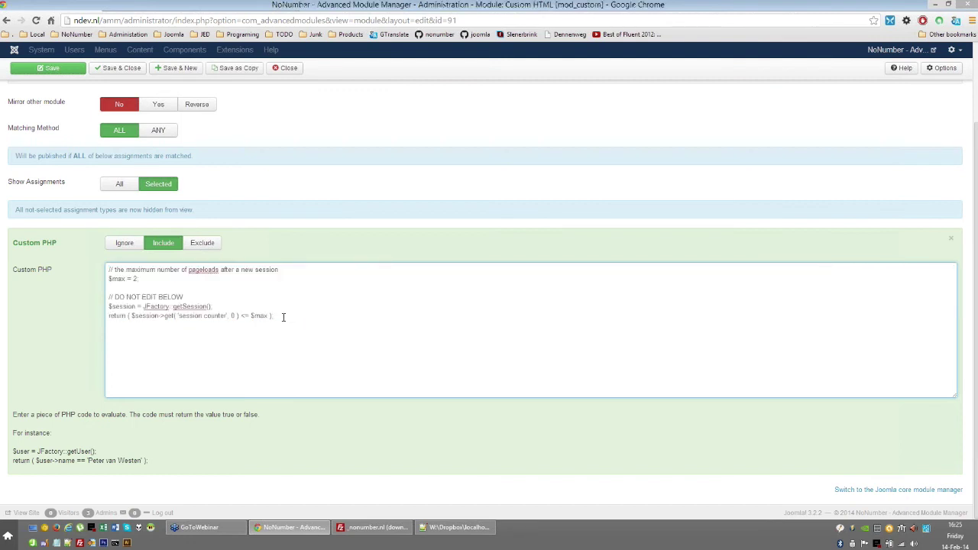
{"action": "left_click", "coordinate": [138, 296], "text": "shift"}
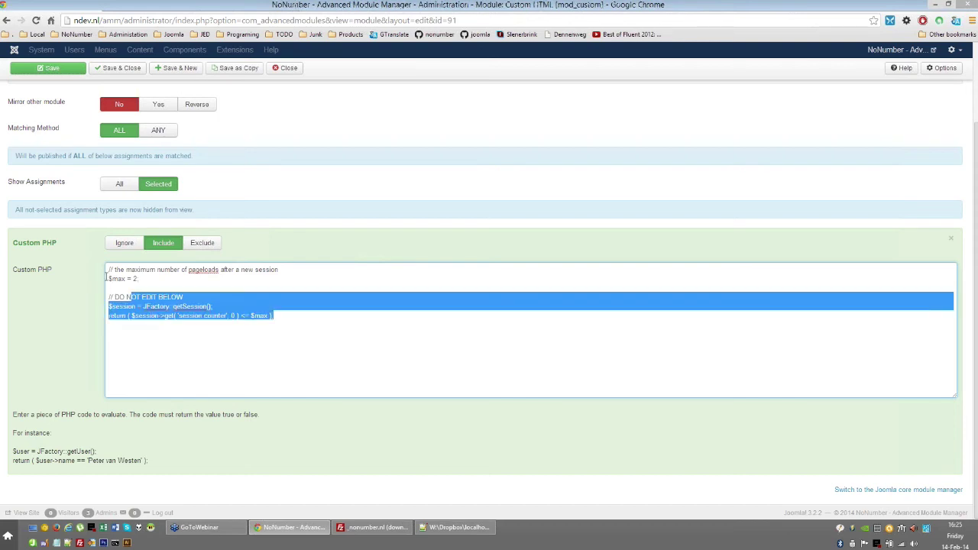
{"action": "left_click", "coordinate": [106, 277], "text": "shift"}
{"action": "key", "text": "ctrl+a"}
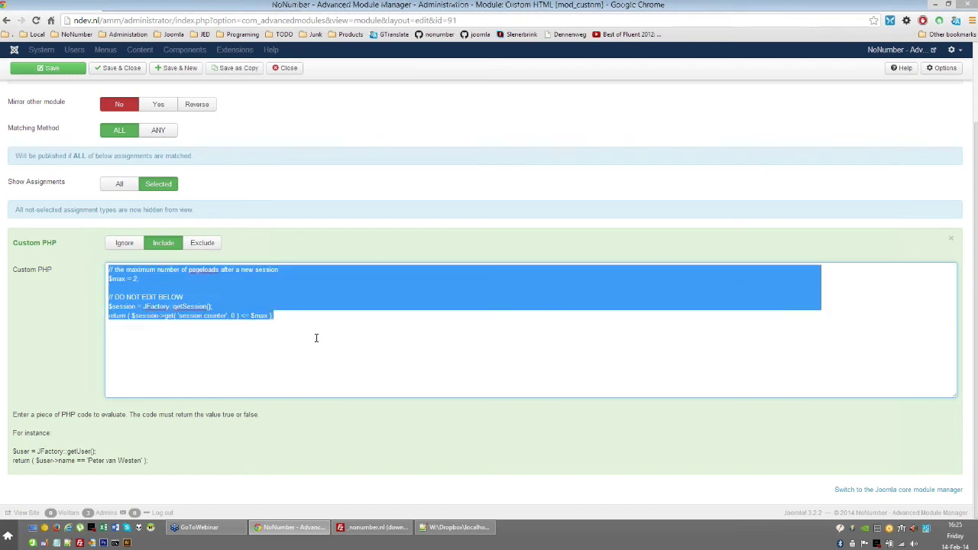
{"action": "left_click", "coordinate": [316, 337]}
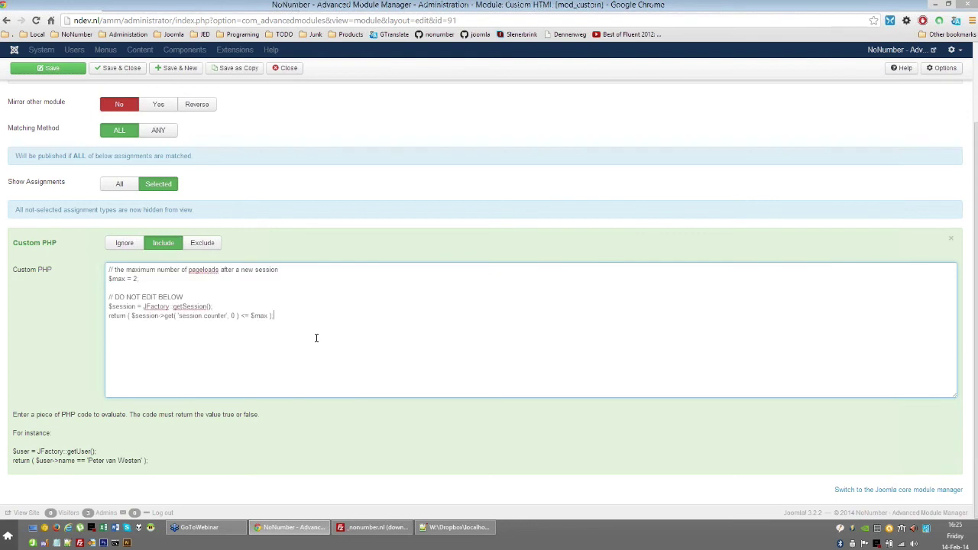
- Review the PHP Assignment Guide's scripts for page-text keywords, menu levels, visits after new session and template parameter values
{"action": "left_click", "coordinate": [246, 6]}
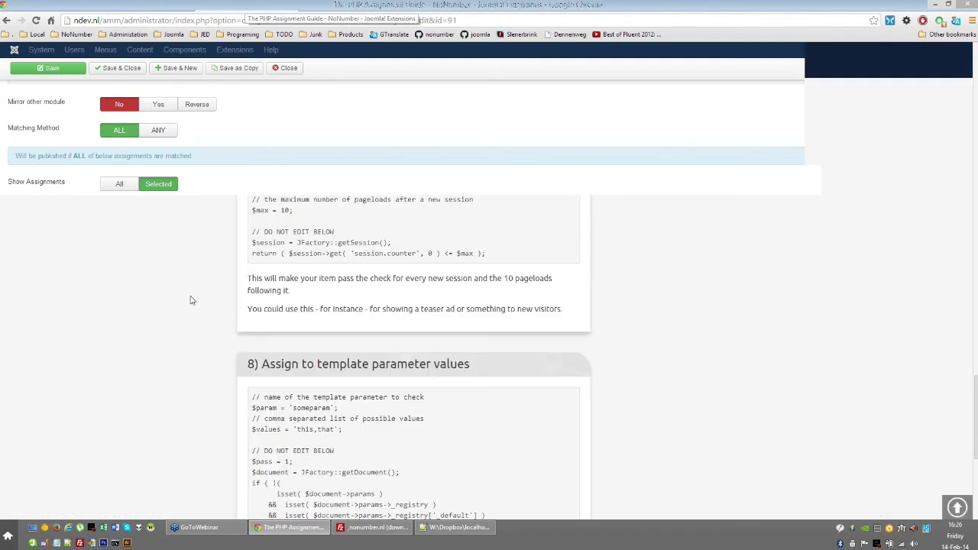
{"action": "scroll", "coordinate": [191, 300], "scroll_direction": "down", "scroll_amount": 3}
{"action": "scroll", "coordinate": [191, 300], "scroll_direction": "down", "scroll_amount": 1}
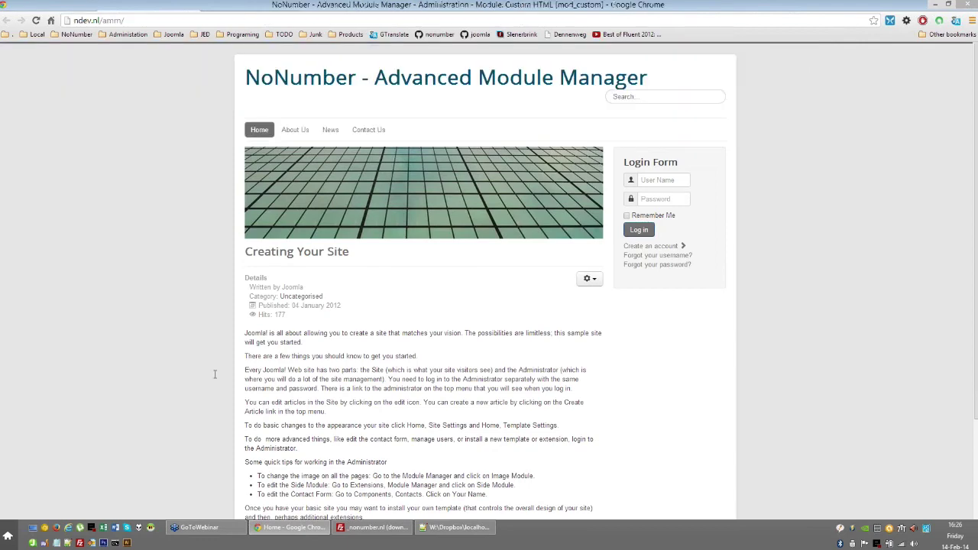
{"action": "key", "text": "ctrl+Tab"}
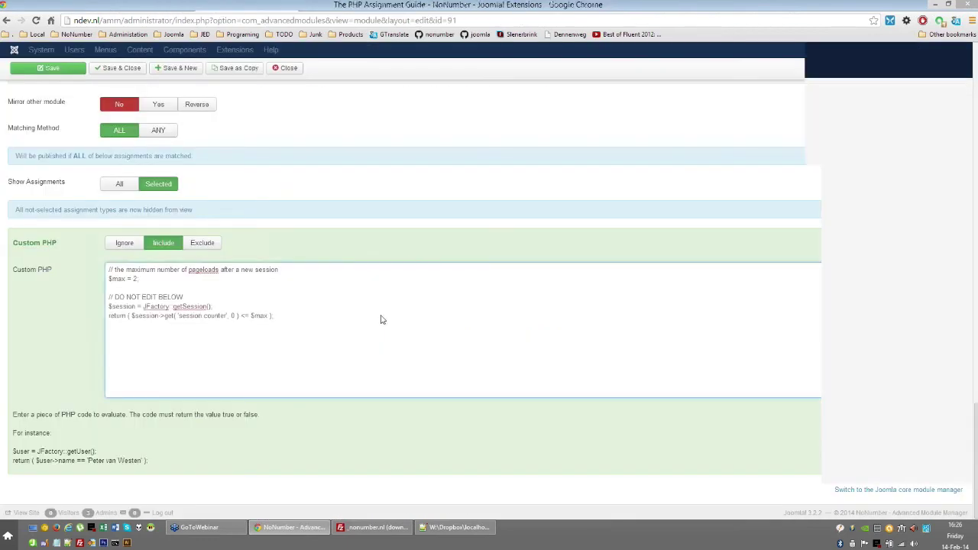
{"action": "key", "text": "ctrl+Tab"}
{"action": "scroll", "coordinate": [200, 323], "scroll_direction": "up", "scroll_amount": 3}
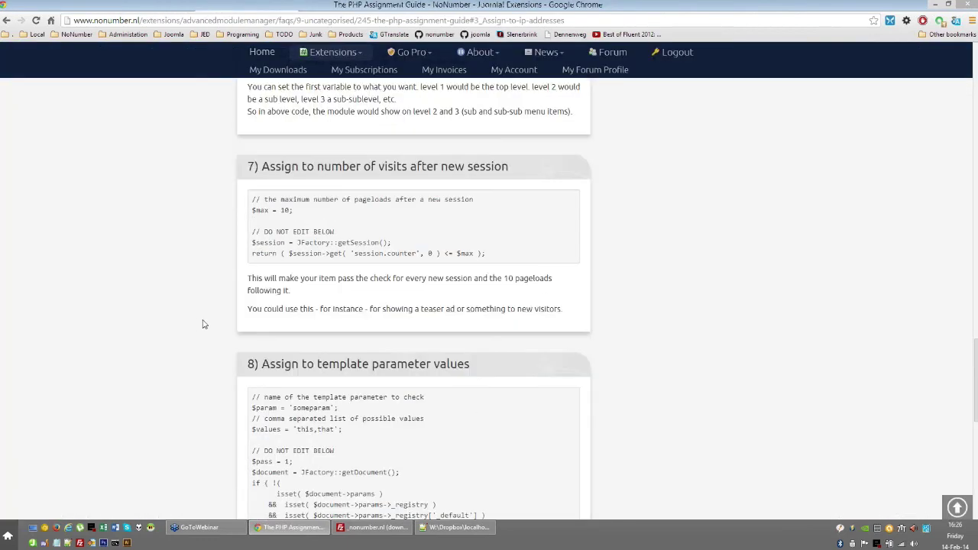
{"action": "scroll", "coordinate": [203, 324], "scroll_direction": "up", "scroll_amount": 4}
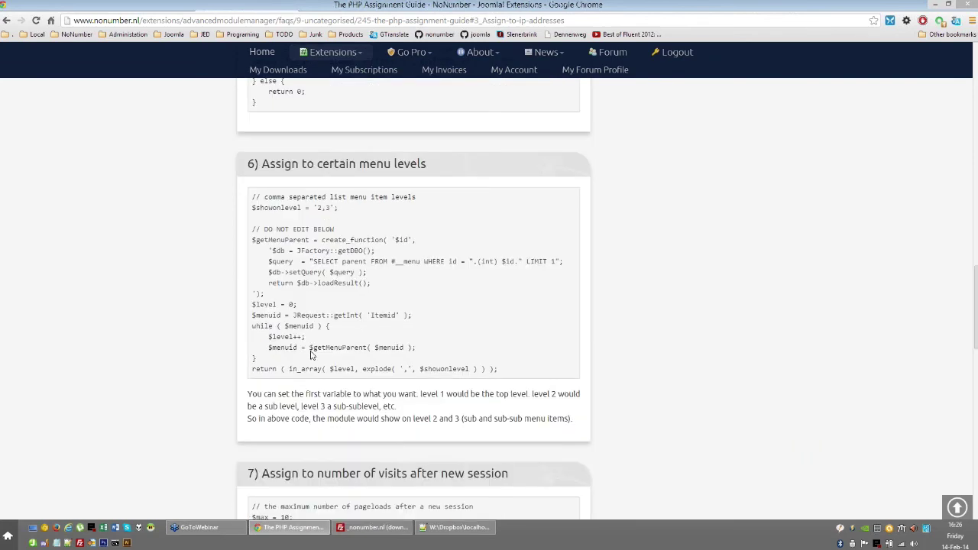
{"action": "scroll", "coordinate": [311, 354], "scroll_direction": "up", "scroll_amount": 3}
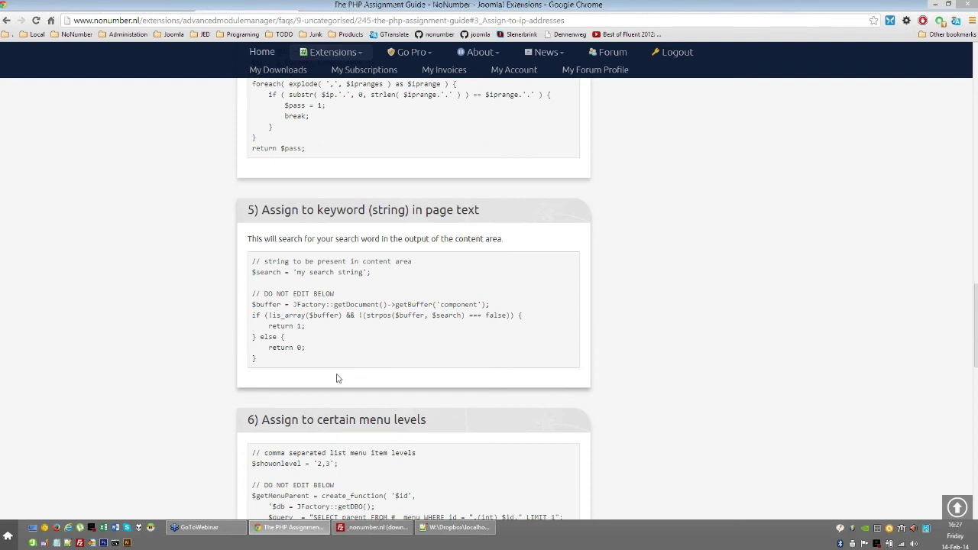
{"action": "scroll", "coordinate": [338, 378], "scroll_direction": "down", "scroll_amount": 2}
{"action": "scroll", "coordinate": [337, 378], "scroll_direction": "down", "scroll_amount": 15}
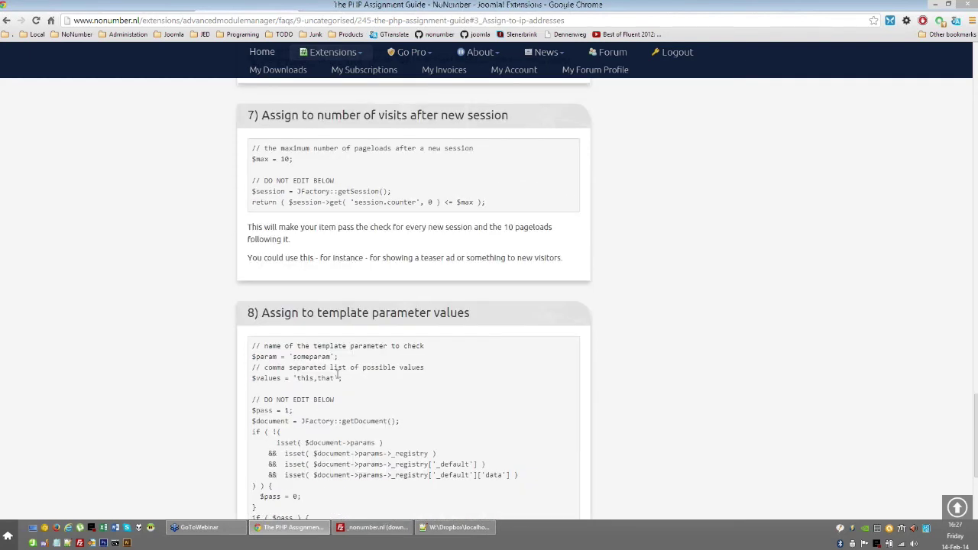
{"action": "scroll", "coordinate": [339, 375], "scroll_direction": "up", "scroll_amount": 3}
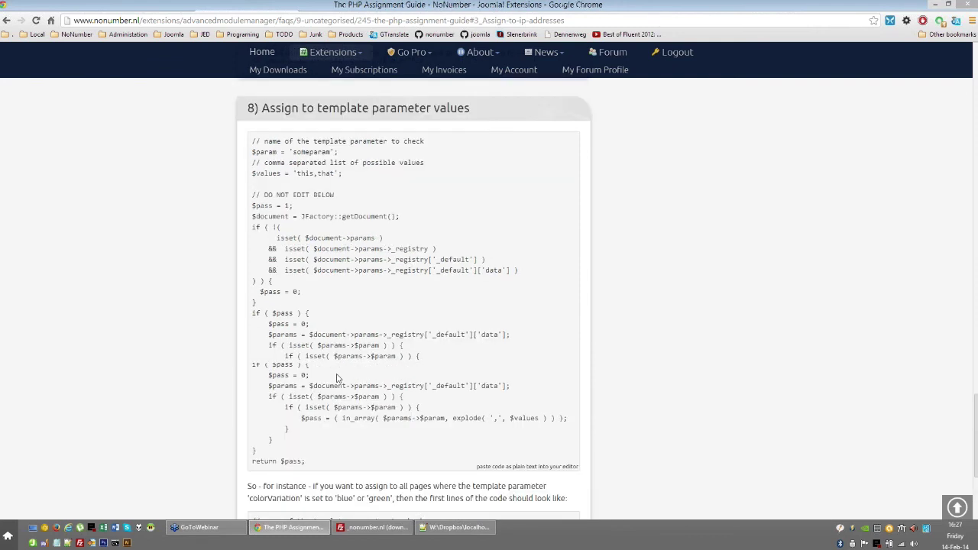
{"action": "scroll", "coordinate": [337, 377], "scroll_direction": "down", "scroll_amount": 1}
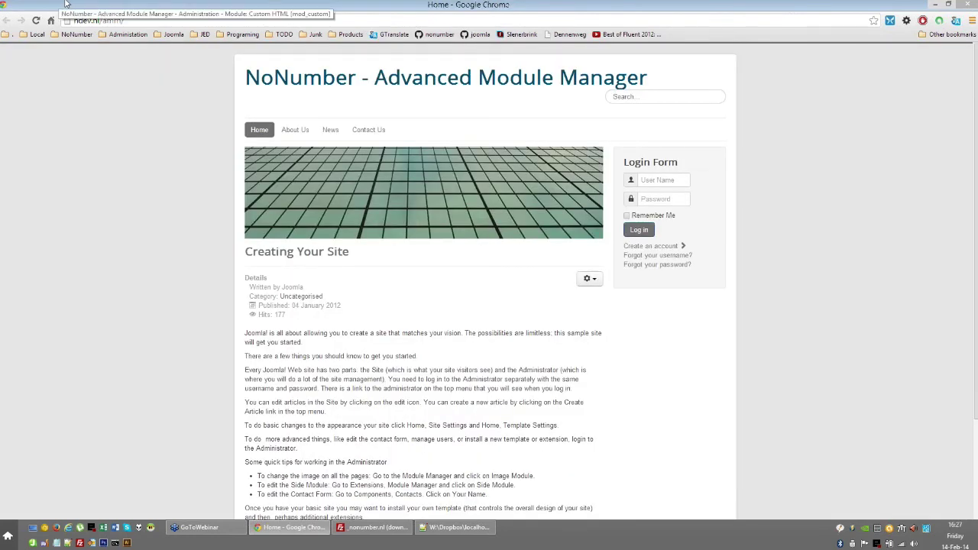
- Set the module's Show Assignments to All and look through the types from Menu Items and Date & Time to URL
{"action": "left_click", "coordinate": [69, 9]}
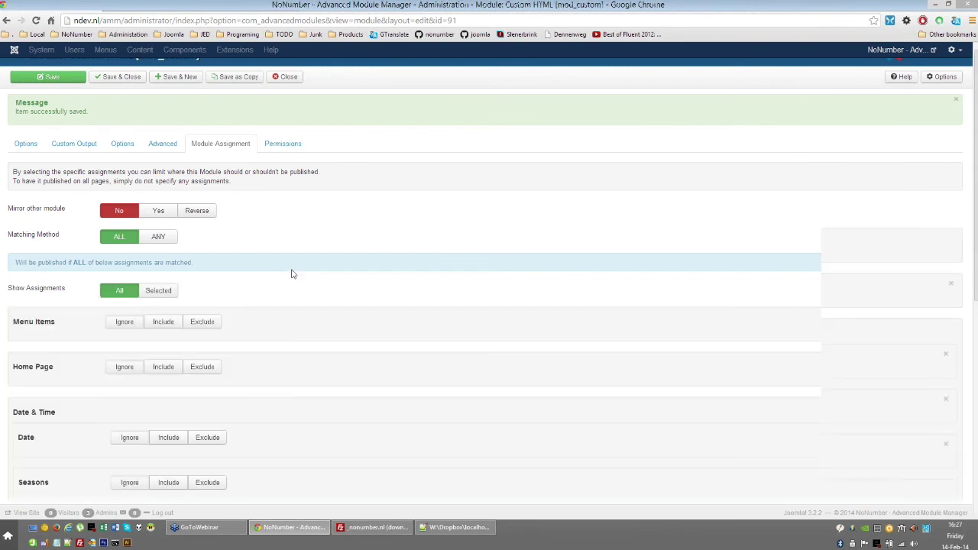
{"action": "scroll", "coordinate": [184, 149], "scroll_direction": "down", "scroll_amount": 2}
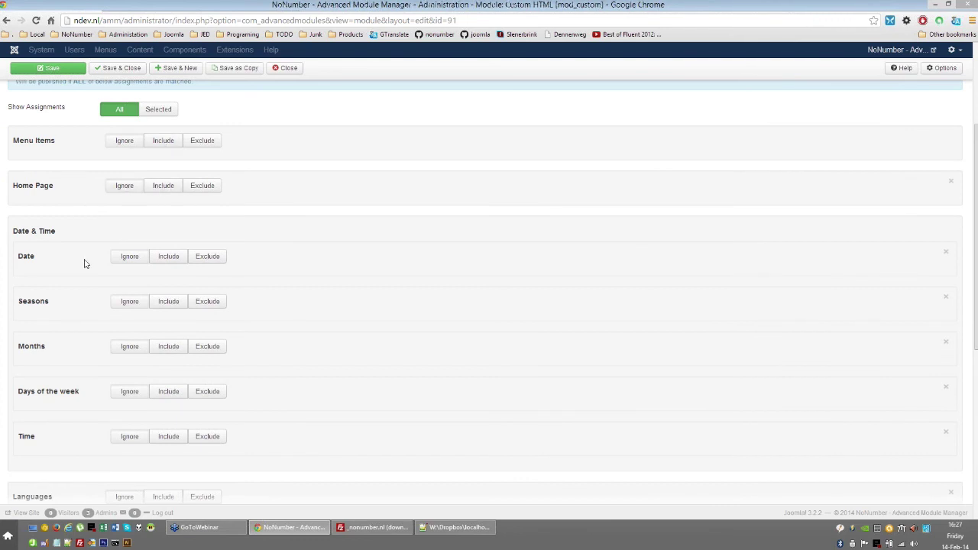
{"action": "scroll", "coordinate": [76, 193], "scroll_direction": "down", "scroll_amount": 3}
{"action": "scroll", "coordinate": [76, 194], "scroll_direction": "down", "scroll_amount": 3}
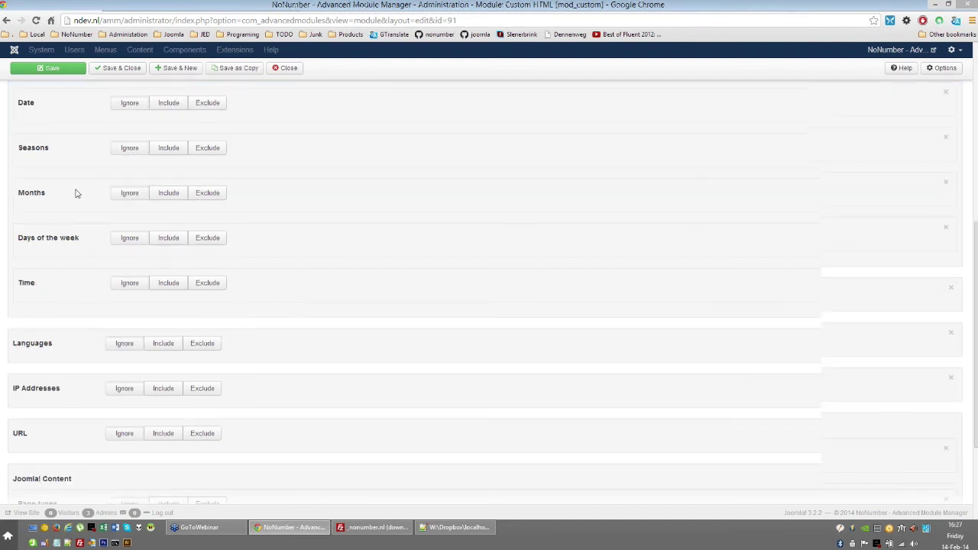
{"action": "scroll", "coordinate": [76, 193], "scroll_direction": "up", "scroll_amount": 4}
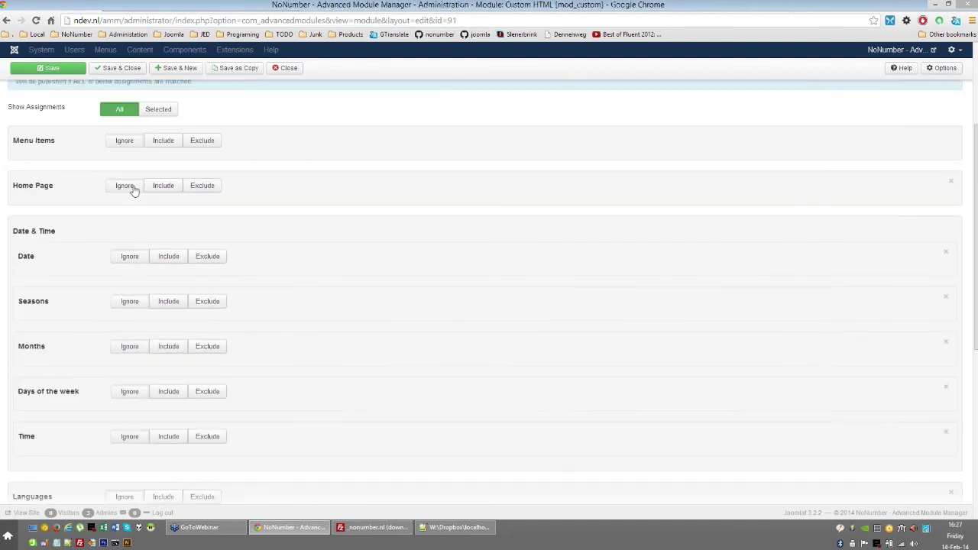
- Set the module's Home Page assignment to Include, read its description, and set the Menu Items assignment to Include
{"action": "left_click", "coordinate": [157, 191]}
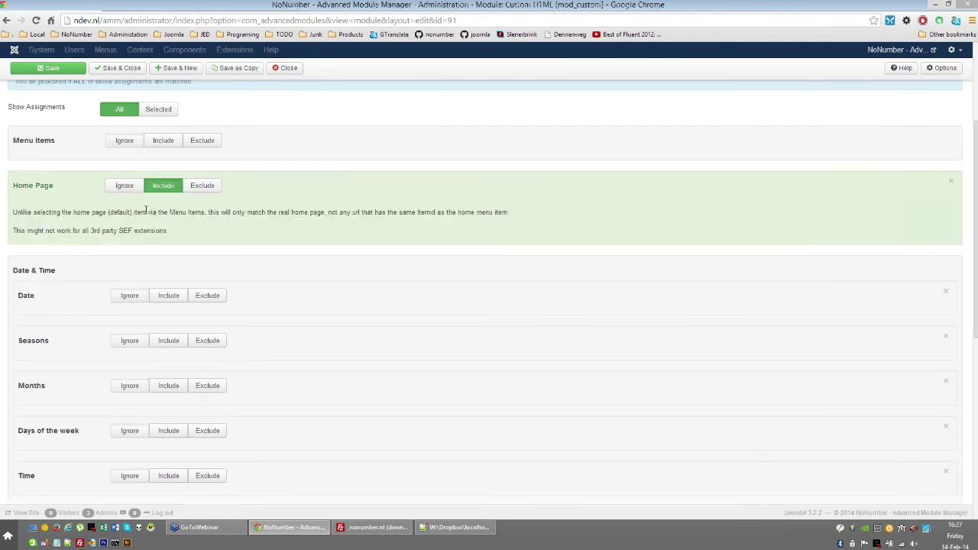
{"action": "left_click_drag", "start_coordinate": [176, 229], "coordinate": [181, 231]}
{"action": "left_click", "coordinate": [9, 212]}
{"action": "left_click_drag", "start_coordinate": [9, 212], "coordinate": [170, 231]}
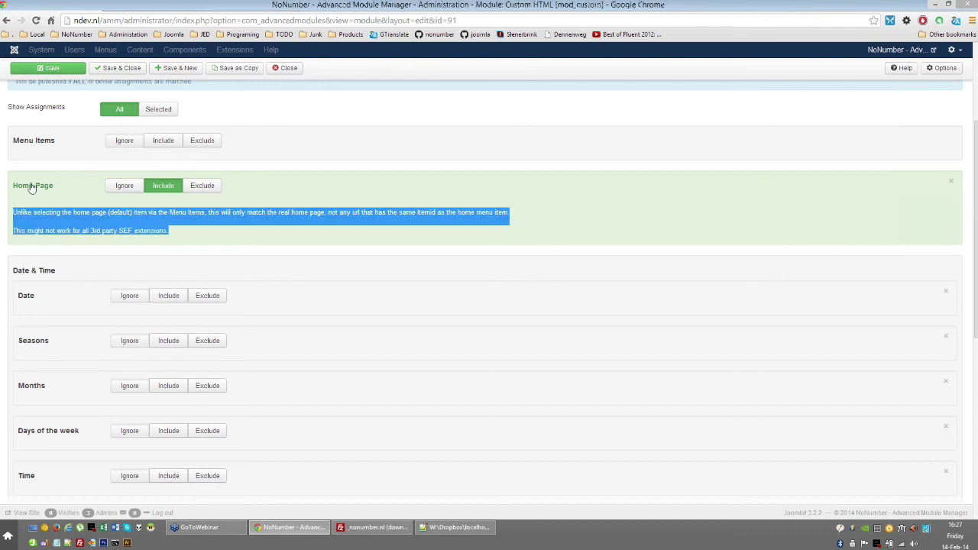
{"action": "left_click", "coordinate": [31, 189]}
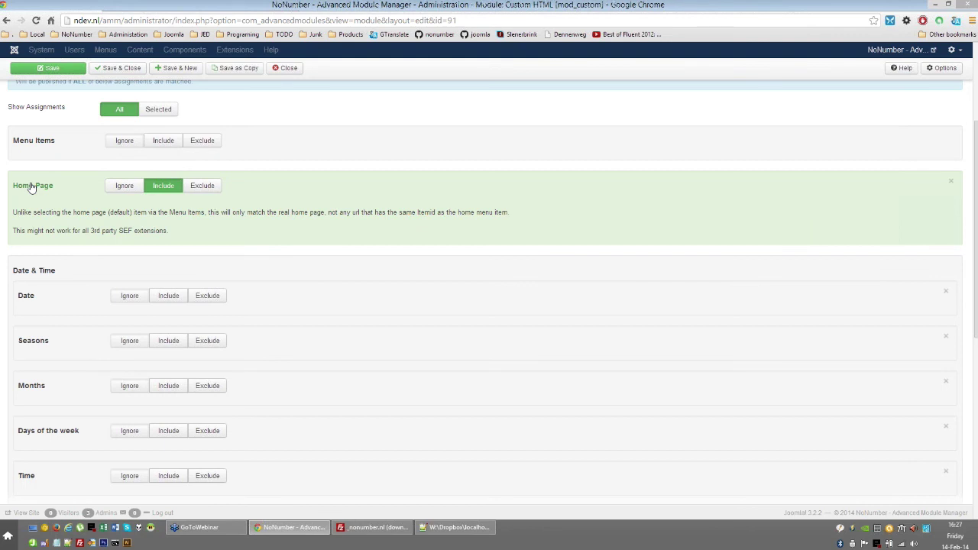
{"action": "left_click", "coordinate": [161, 141]}
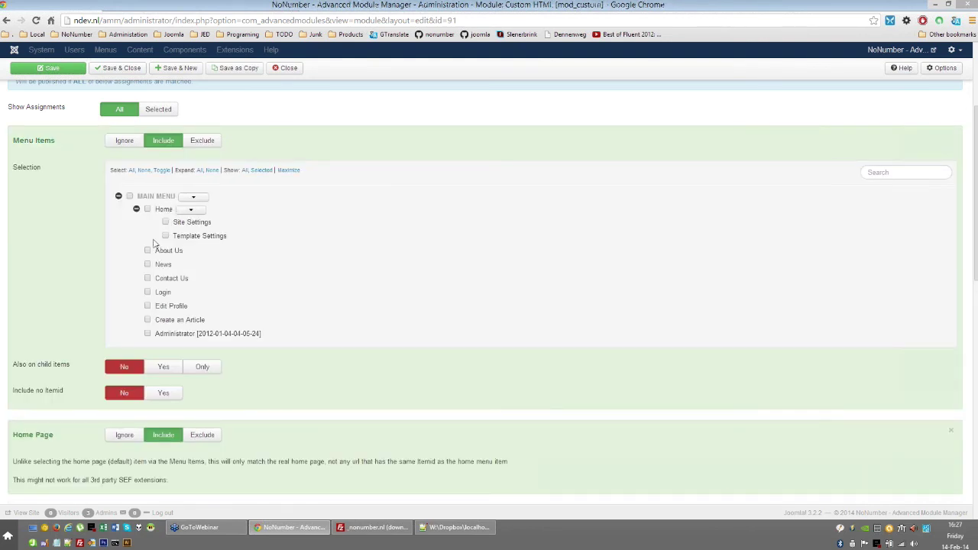
- Tick the Home item in the Menu Items selection and clear it again
{"action": "left_click", "coordinate": [149, 210]}
{"action": "left_click", "coordinate": [148, 211]}
{"action": "left_click", "coordinate": [150, 170]}
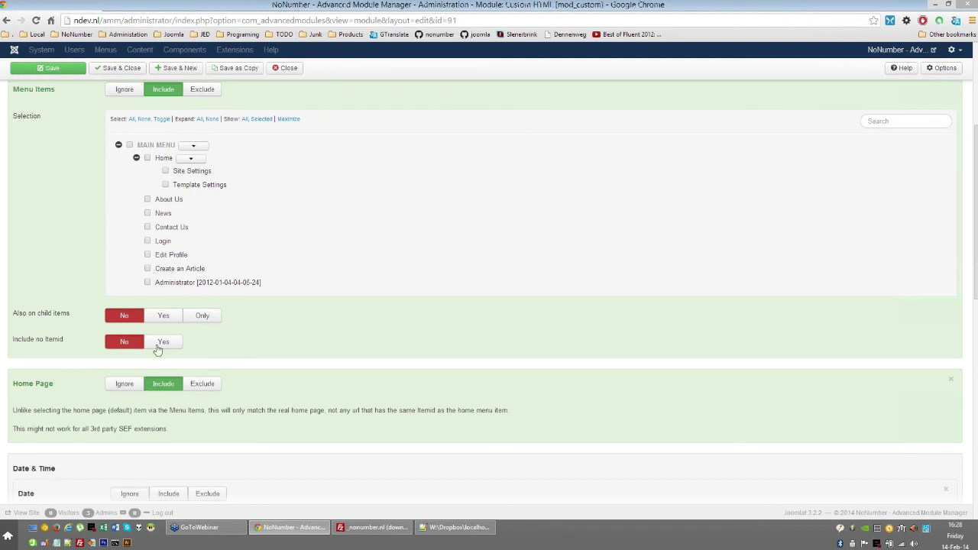
- Review the Include no Itemid option, and set the Menu Items and Home Page assignments back to Ignore
{"action": "scroll", "coordinate": [142, 295], "scroll_direction": "up", "scroll_amount": 1}
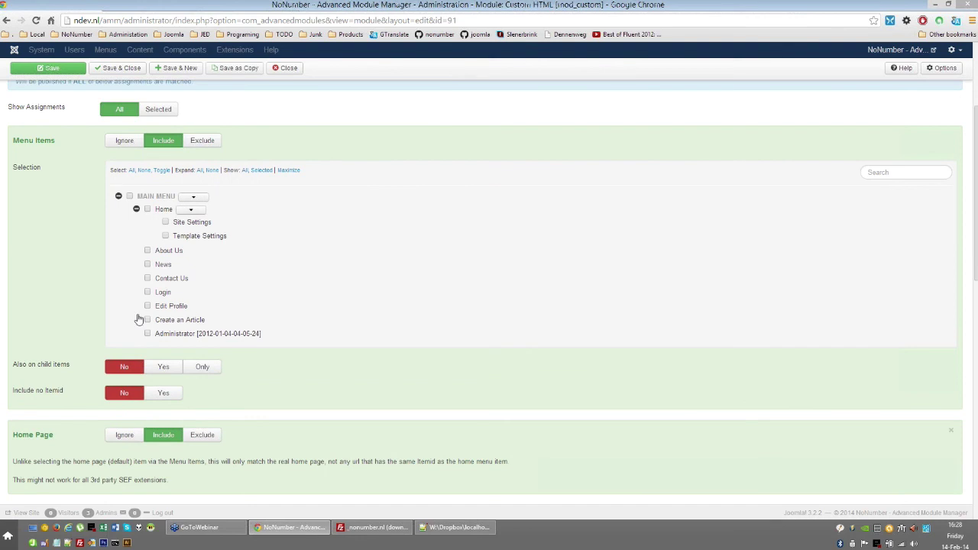
{"action": "scroll", "coordinate": [84, 170], "scroll_direction": "down", "scroll_amount": 2}
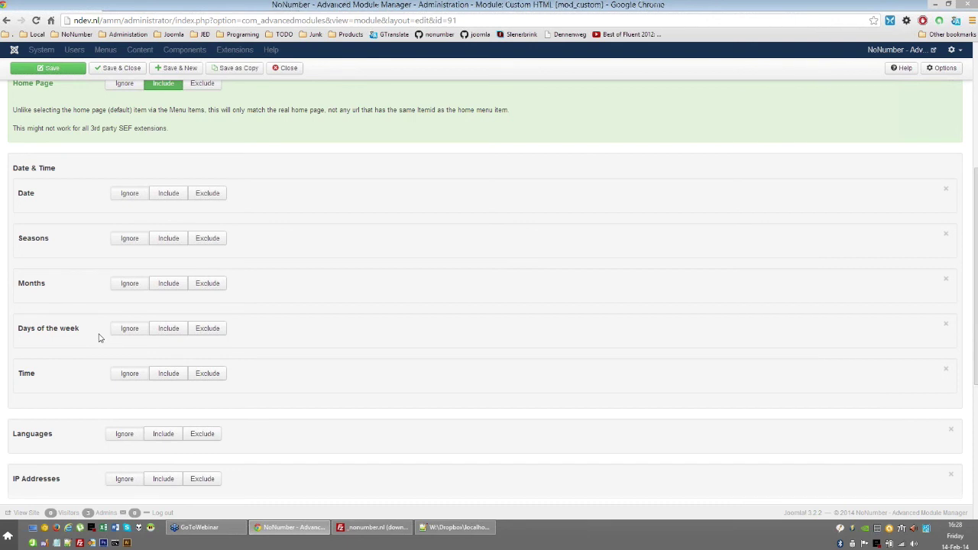
{"action": "scroll", "coordinate": [131, 252], "scroll_direction": "up", "scroll_amount": 2}
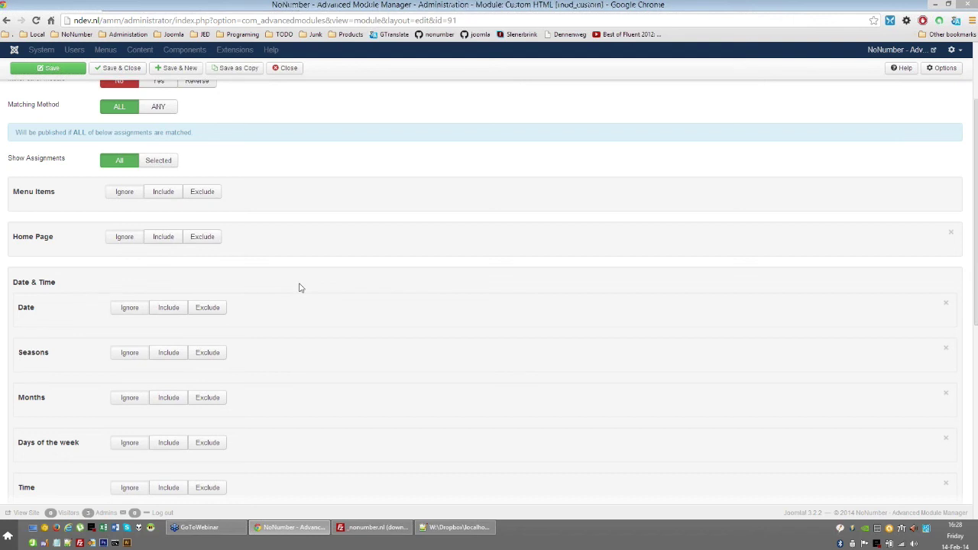
- Look through the assignment types from Date & Time to Joomla! Content, and set Custom PHP to Include
{"action": "scroll", "coordinate": [300, 288], "scroll_direction": "down", "scroll_amount": 1}
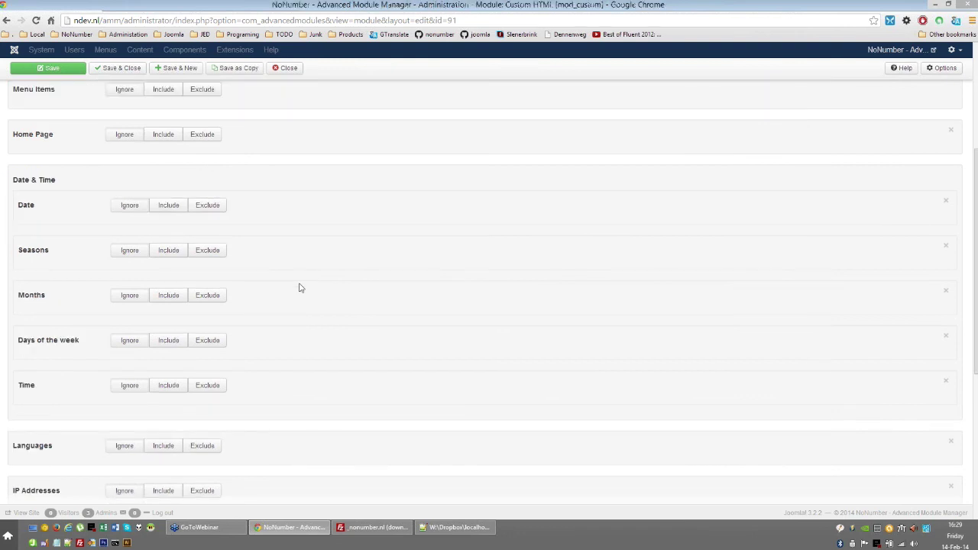
{"action": "scroll", "coordinate": [301, 287], "scroll_direction": "down", "scroll_amount": 2}
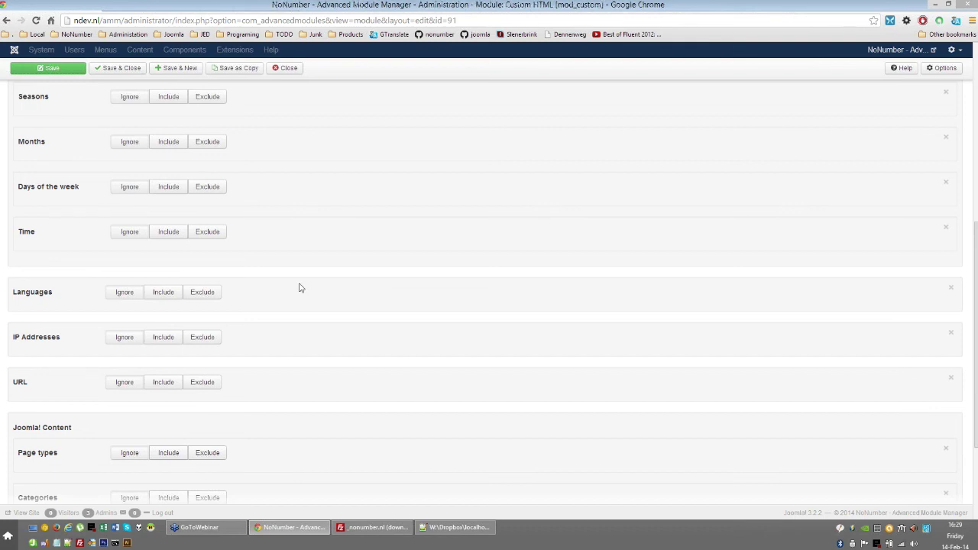
{"action": "scroll", "coordinate": [300, 288], "scroll_direction": "up", "scroll_amount": 1}
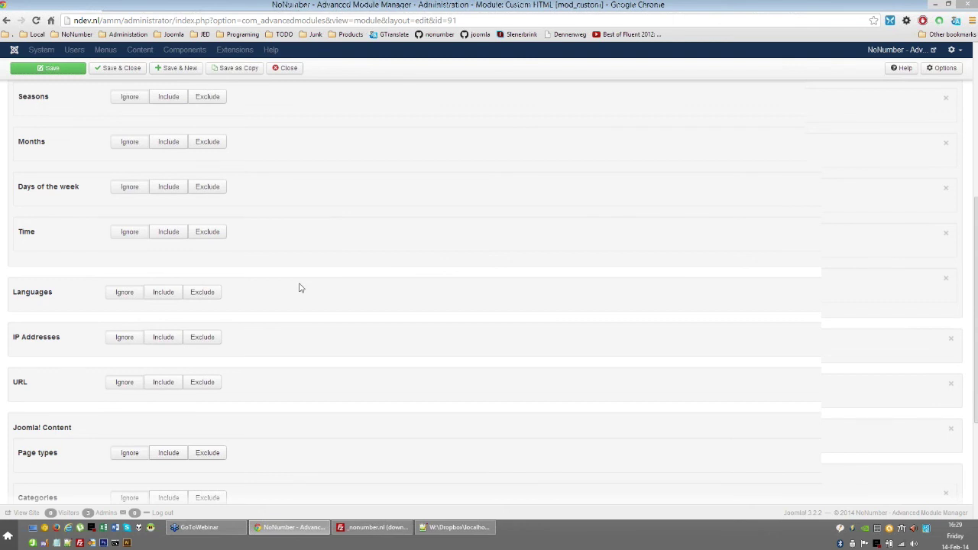
{"action": "scroll", "coordinate": [300, 288], "scroll_direction": "up", "scroll_amount": 1}
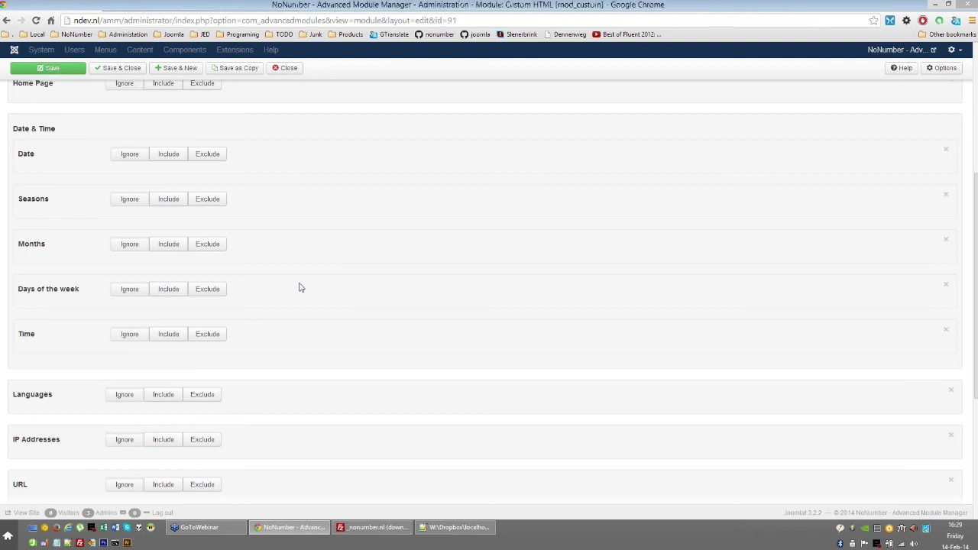
{"action": "scroll", "coordinate": [300, 287], "scroll_direction": "down", "scroll_amount": 1}
{"action": "scroll", "coordinate": [300, 288], "scroll_direction": "down", "scroll_amount": 1}
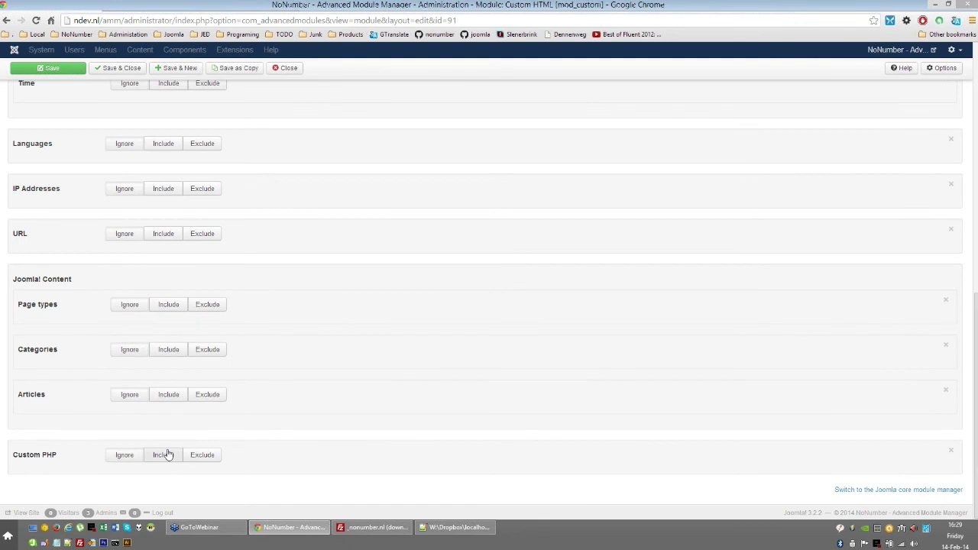
{"action": "left_click", "coordinate": [167, 454]}
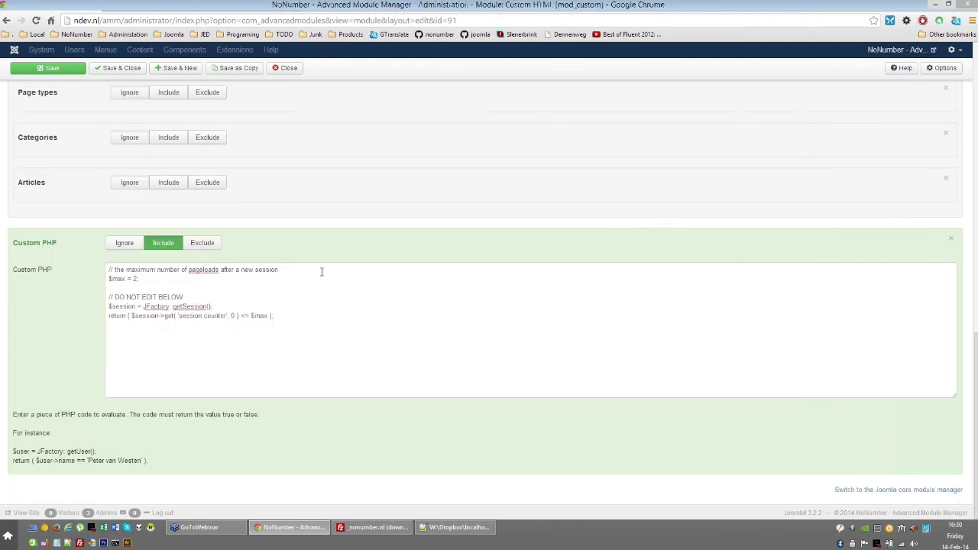
- Switch to the PHP Assignment Guide and examine the keyword-in-page-text script, including the 'component' buffer it searches
{"action": "left_click", "coordinate": [236, 7]}
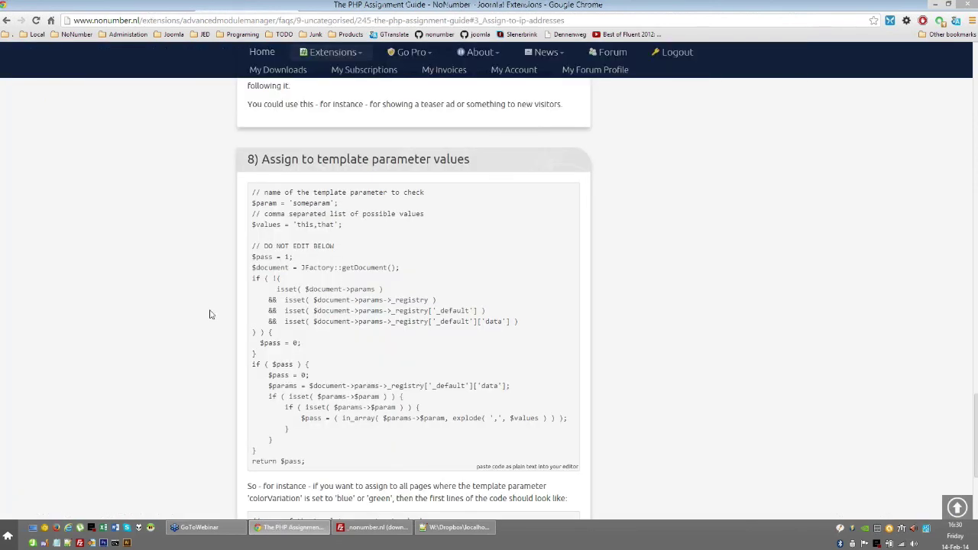
{"action": "scroll", "coordinate": [211, 313], "scroll_direction": "up", "scroll_amount": 3}
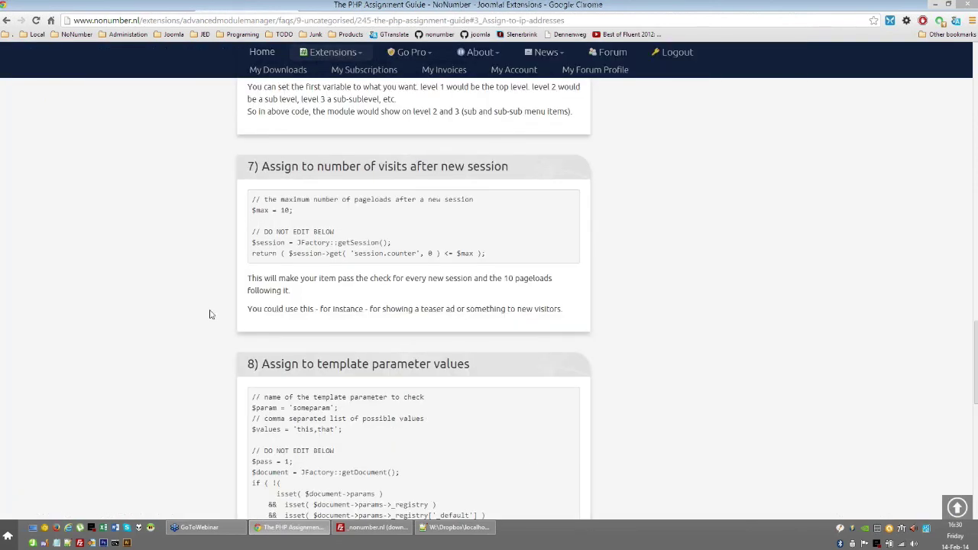
{"action": "scroll", "coordinate": [210, 314], "scroll_direction": "up", "scroll_amount": 4}
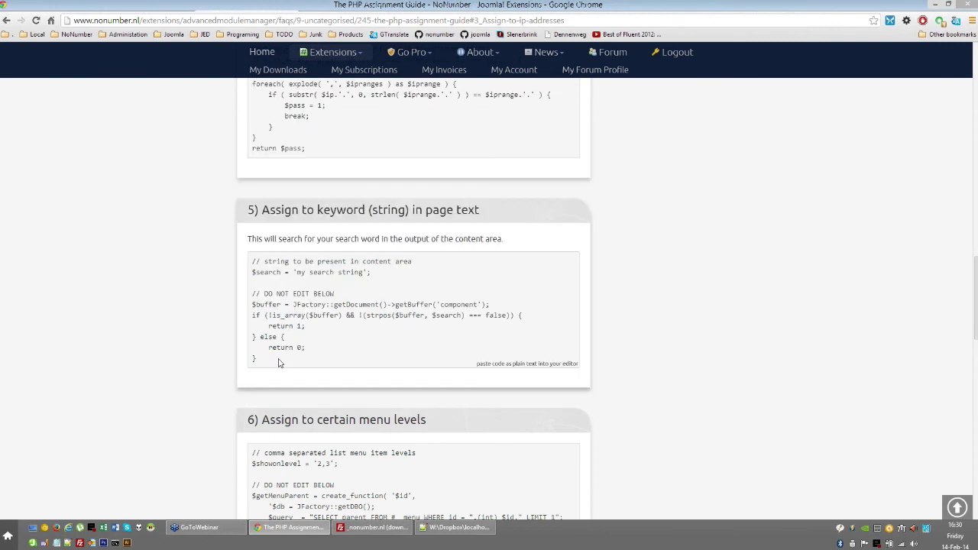
{"action": "left_click_drag", "start_coordinate": [256, 358], "coordinate": [252, 272]}
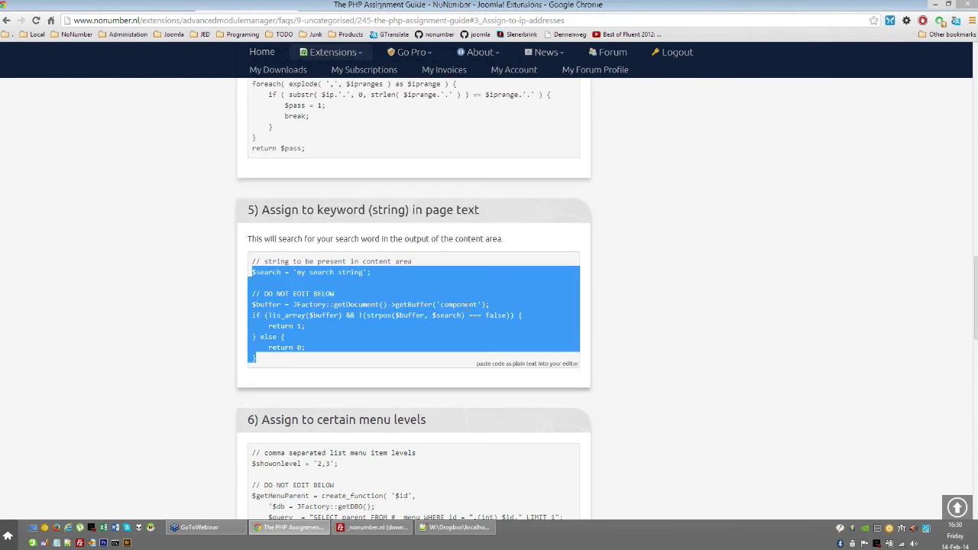
{"action": "double_click", "coordinate": [458, 304]}
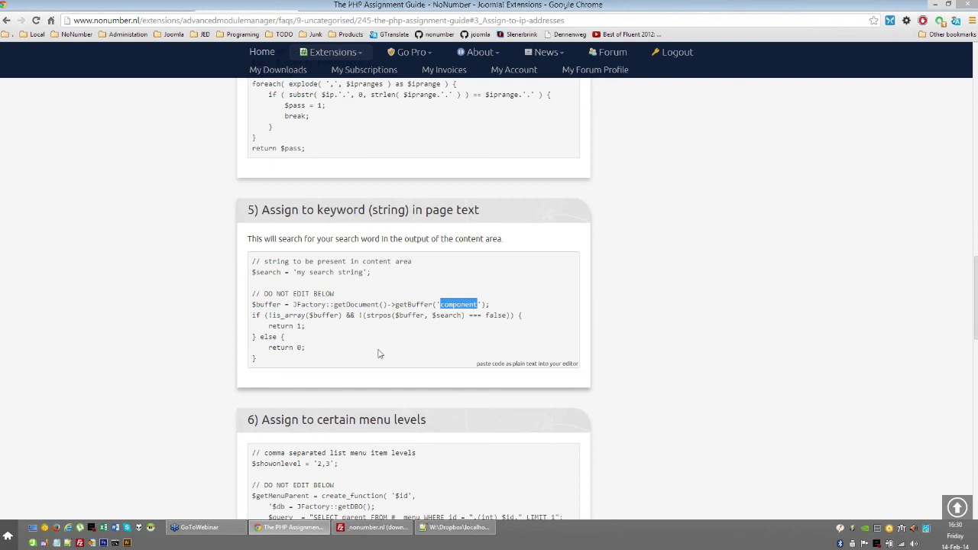
{"action": "left_click", "coordinate": [323, 357]}
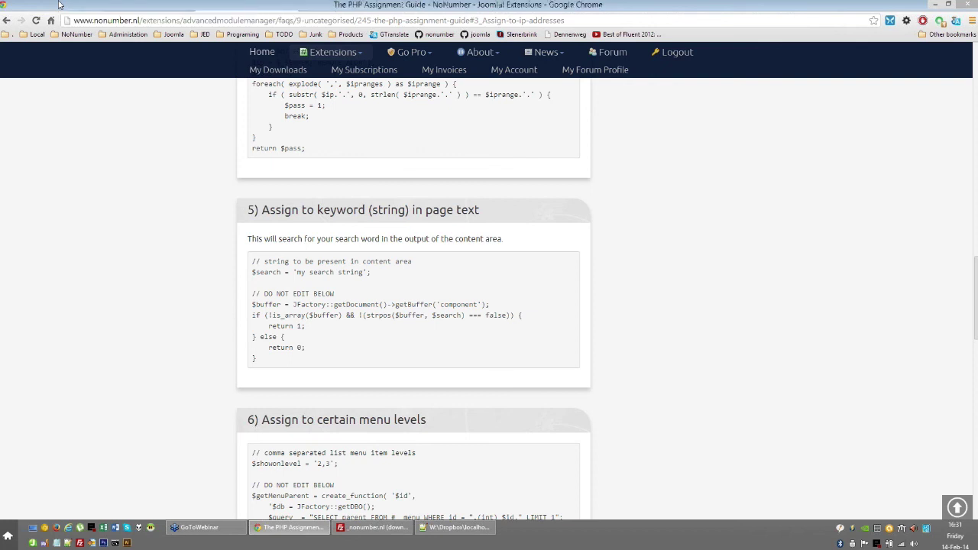
- Return to the module's edit page, set the Custom PHP assignment to Ignore, and go back to the first assignment settings
{"action": "left_click", "coordinate": [60, 4]}
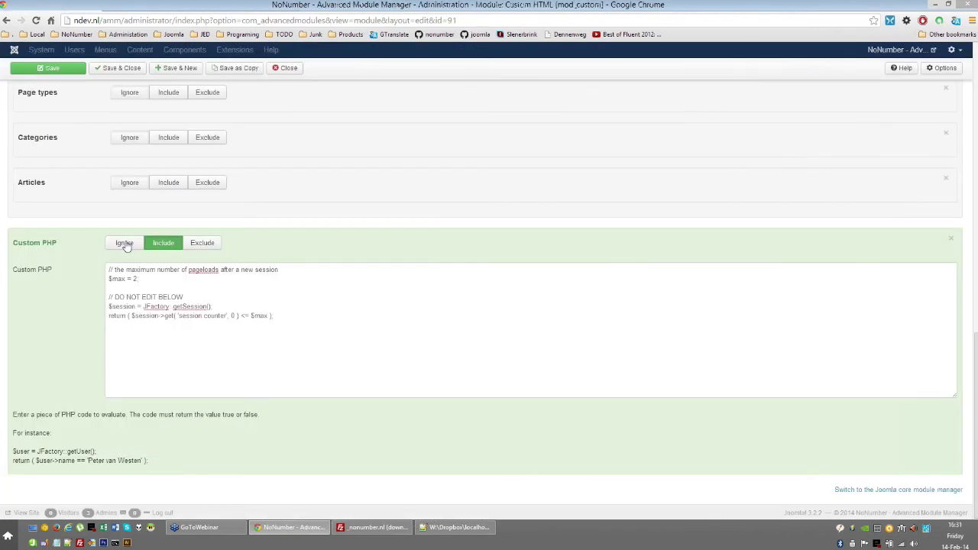
{"action": "left_click", "coordinate": [124, 243]}
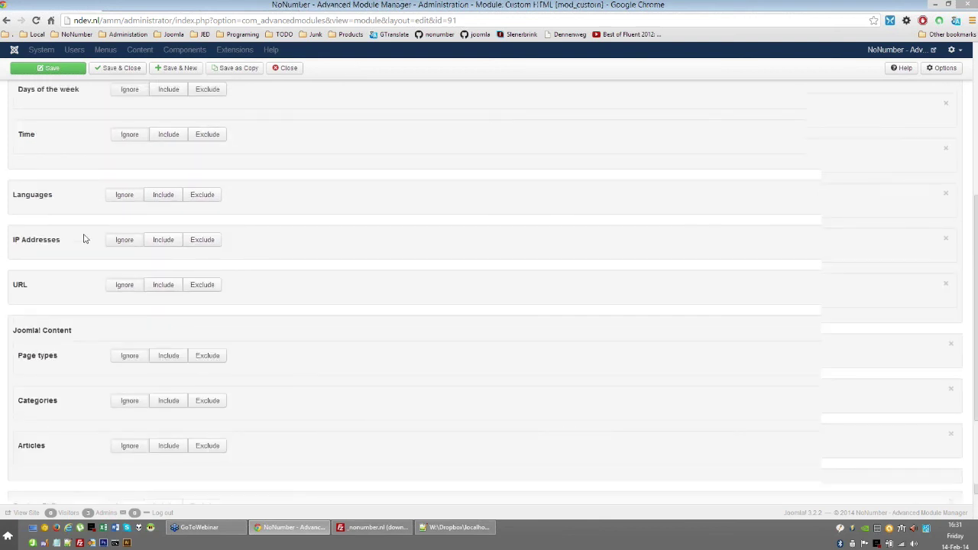
{"action": "scroll", "coordinate": [84, 239], "scroll_direction": "up", "scroll_amount": 4}
{"action": "scroll", "coordinate": [84, 237], "scroll_direction": "up", "scroll_amount": 3}
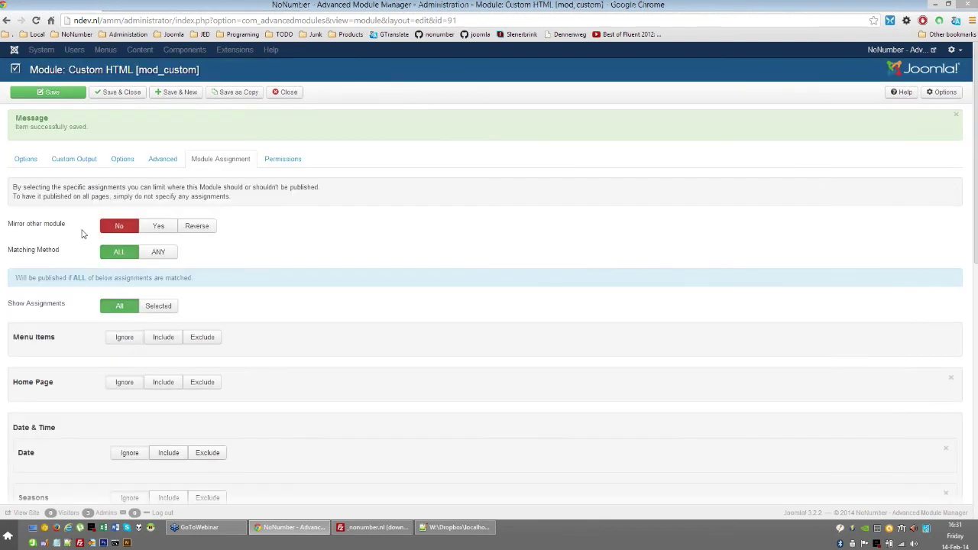